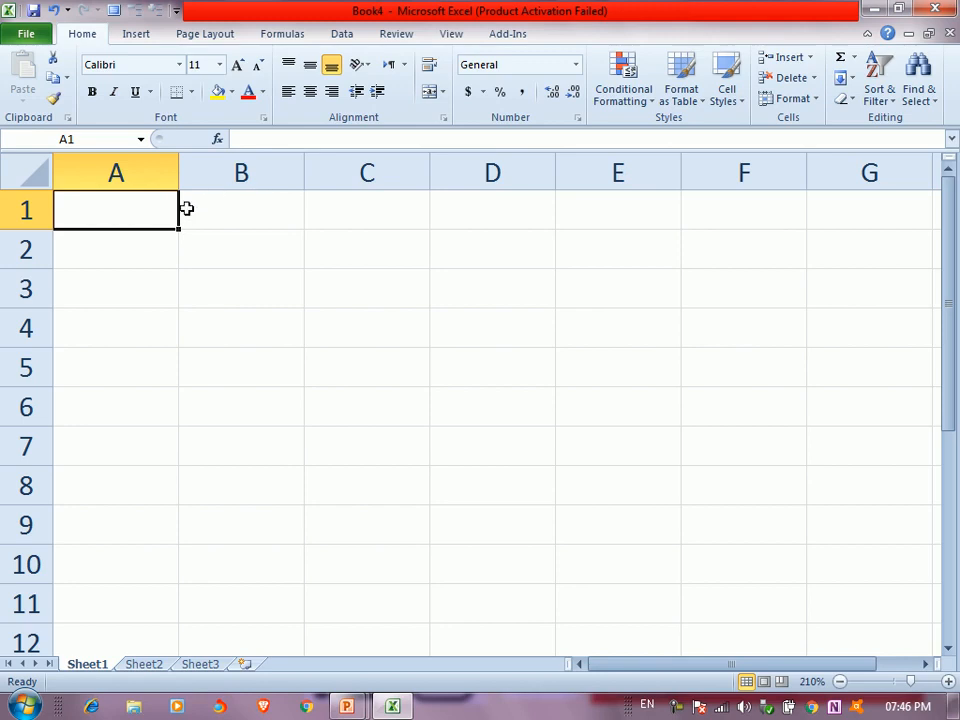
Add a Greater Than 100 conditional formatting rule to column A with Light Red Fill with Dark Red Text.
click(154, 171)
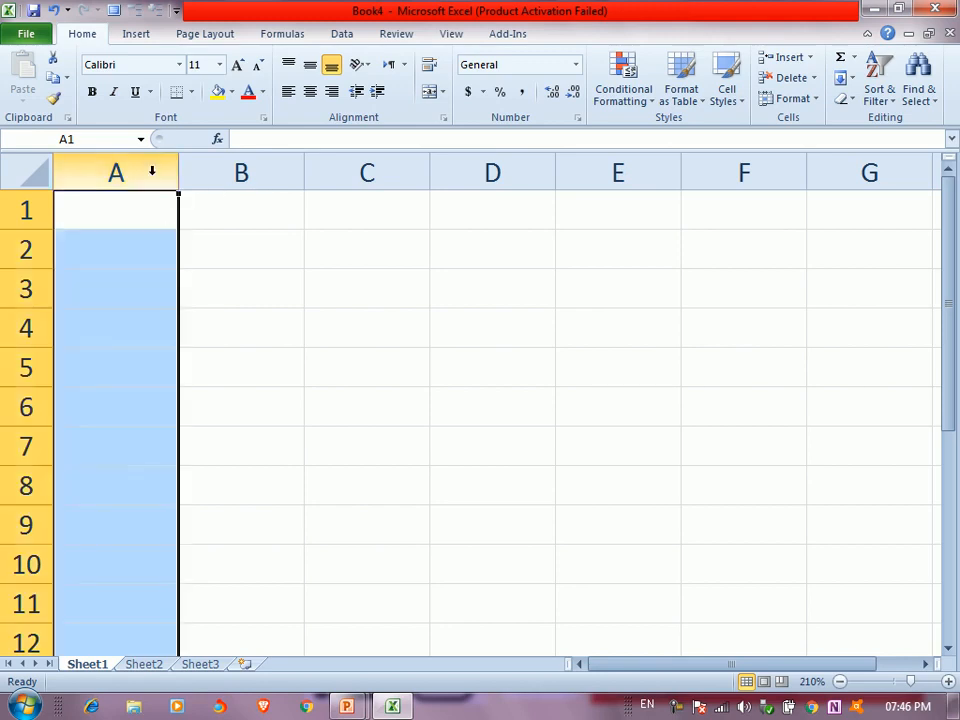
click(628, 106)
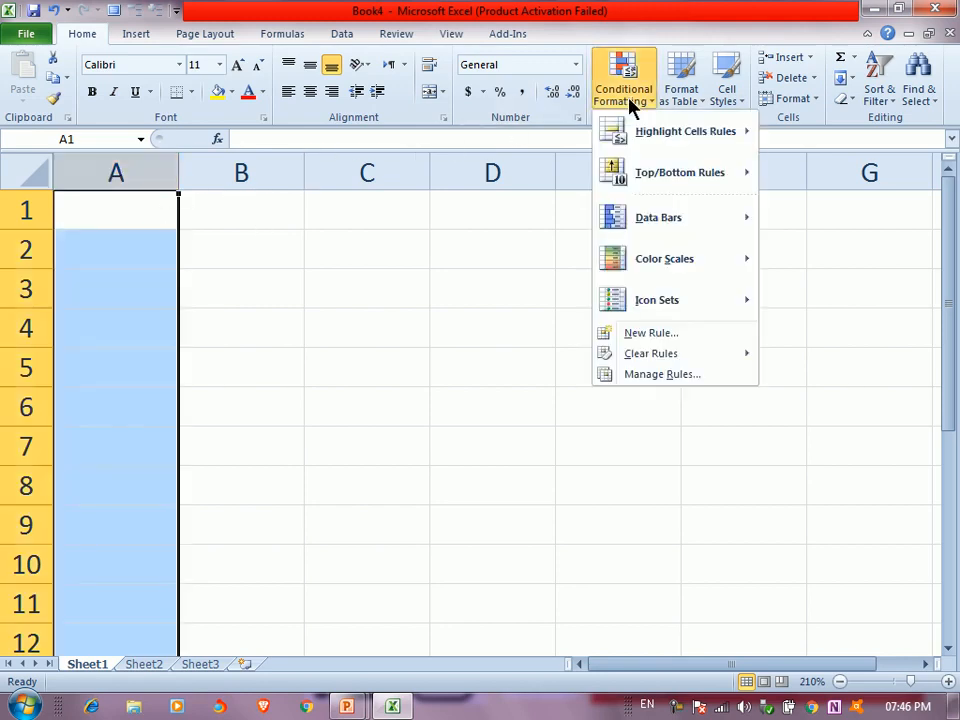
mouse_move(660, 143)
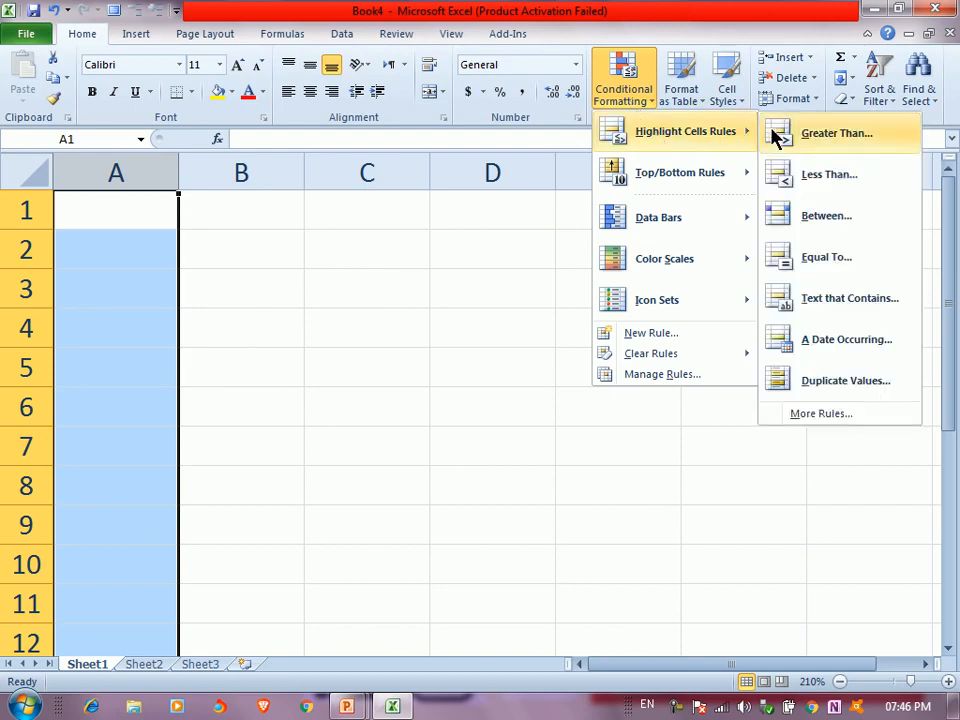
click(806, 136)
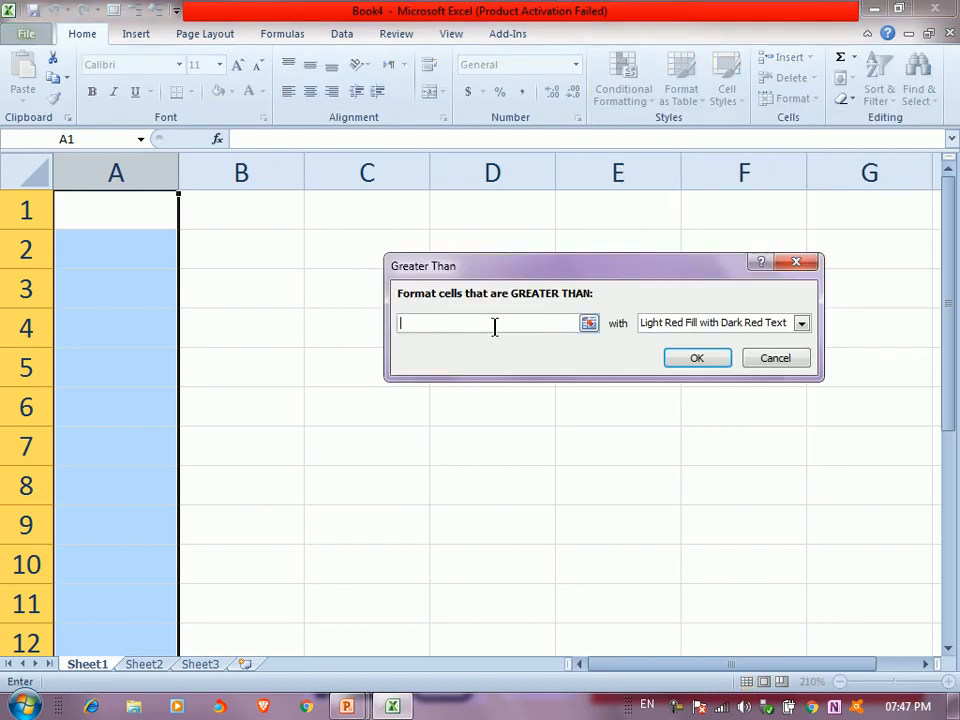
text(100)
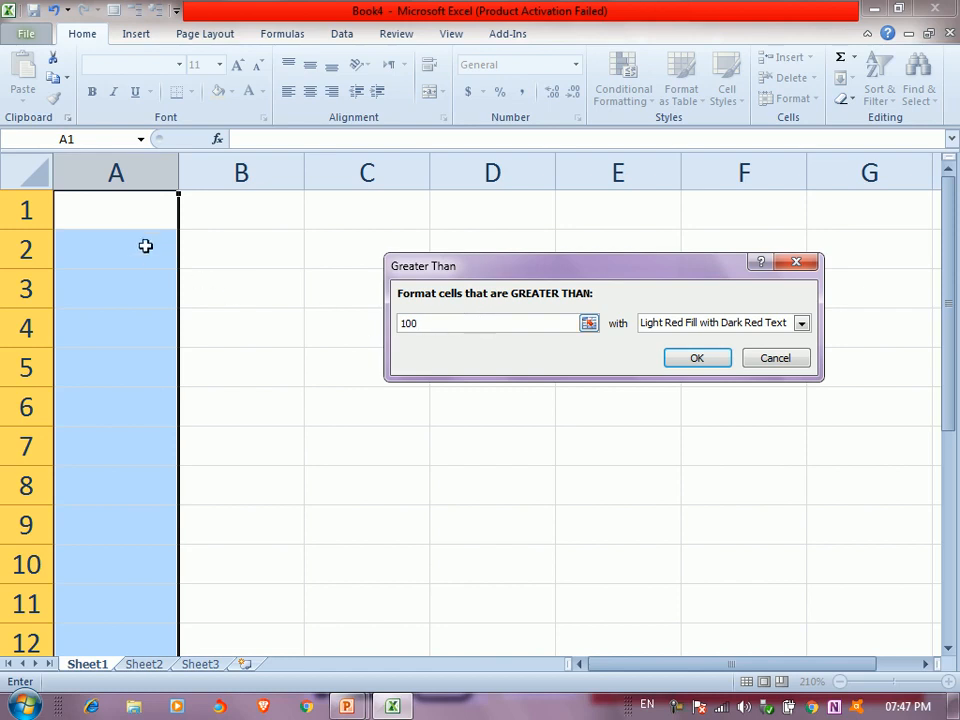
click(707, 328)
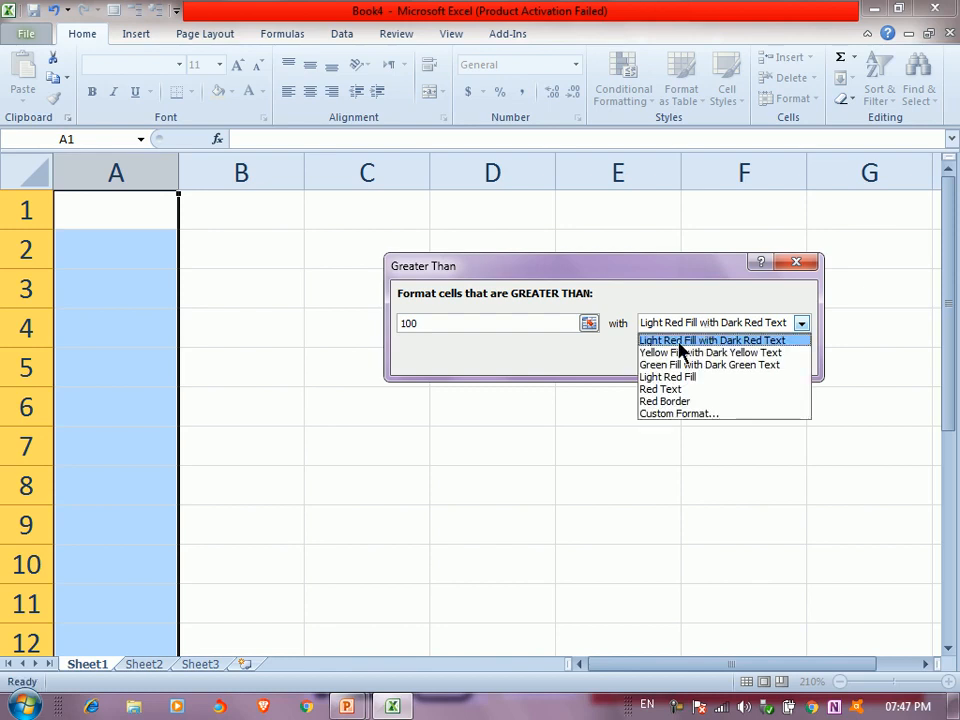
click(667, 341)
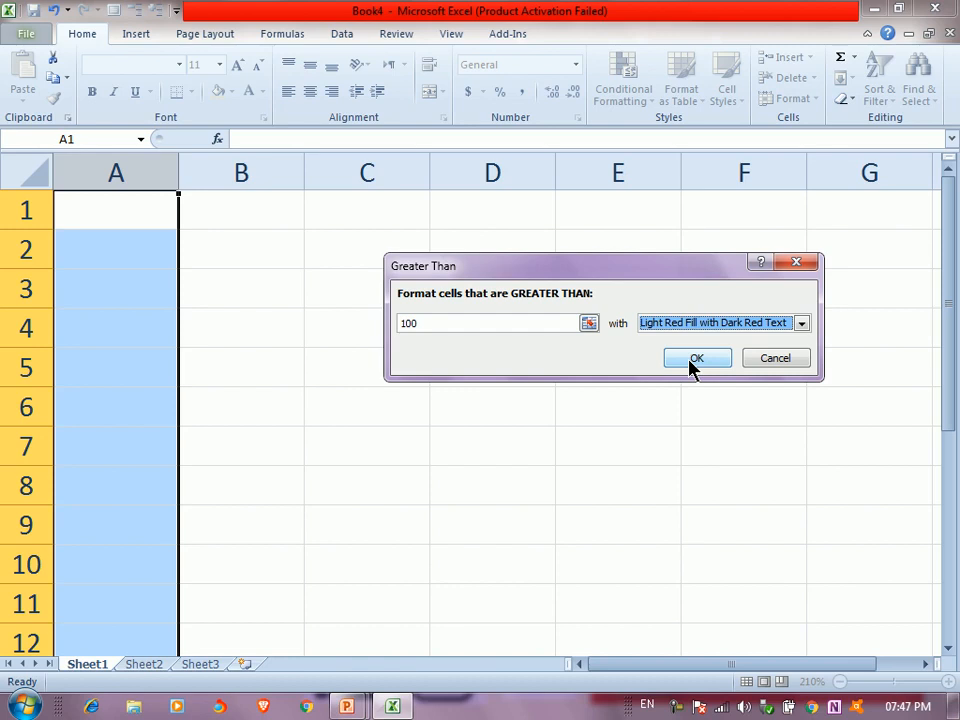
click(694, 362)
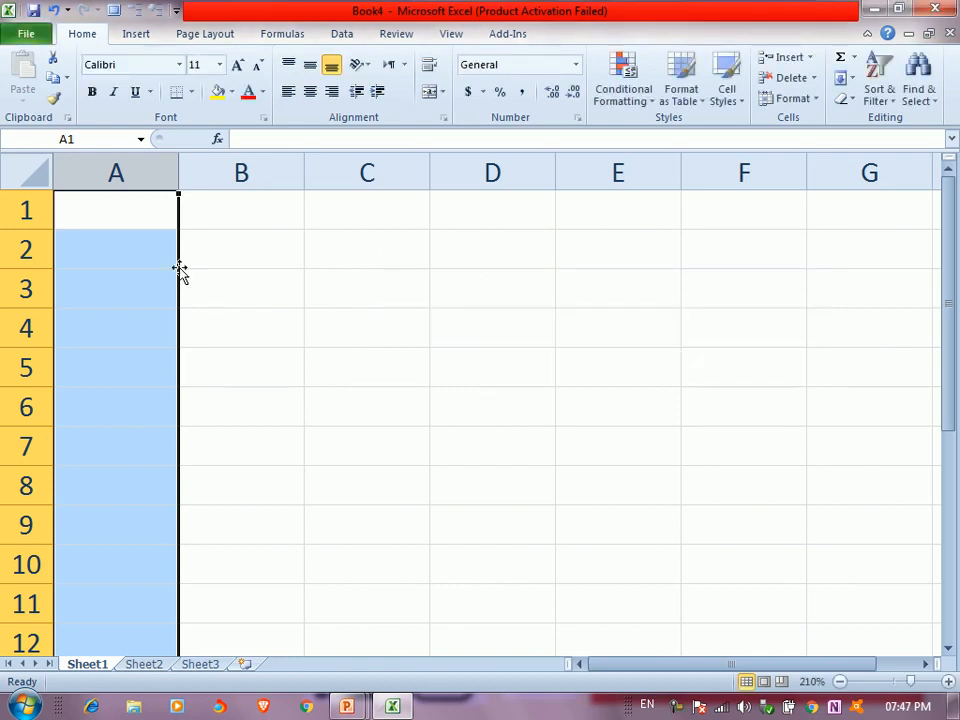
Enter the test values 102, 200, 100 and 99 in cells A1 to A4.
click(136, 214)
text(102)
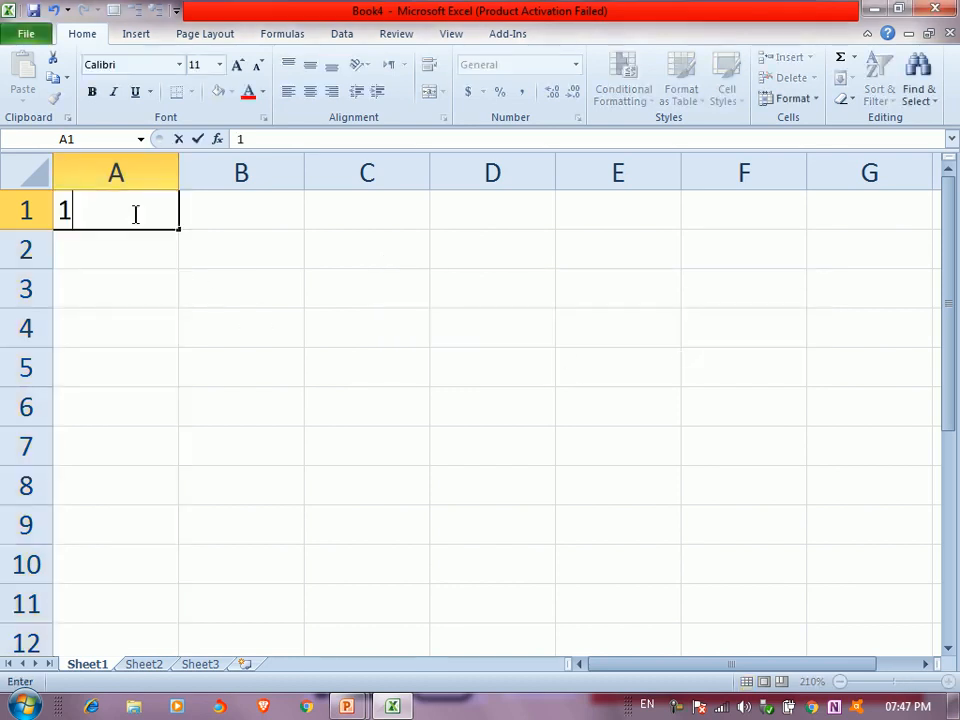
key(Return)
text(200)
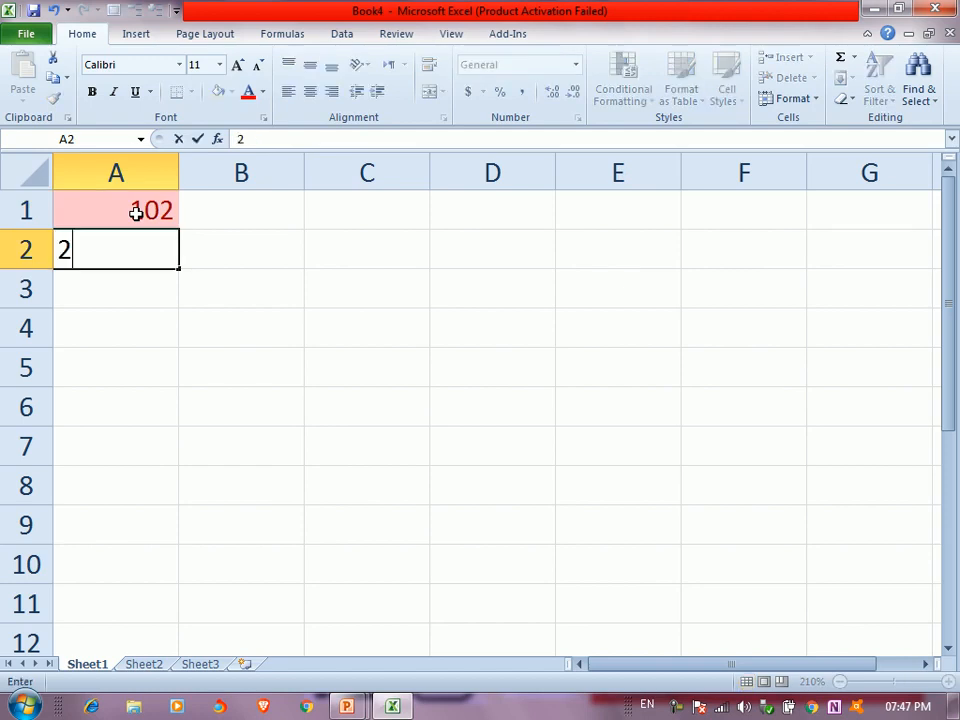
key(Return)
text(100)
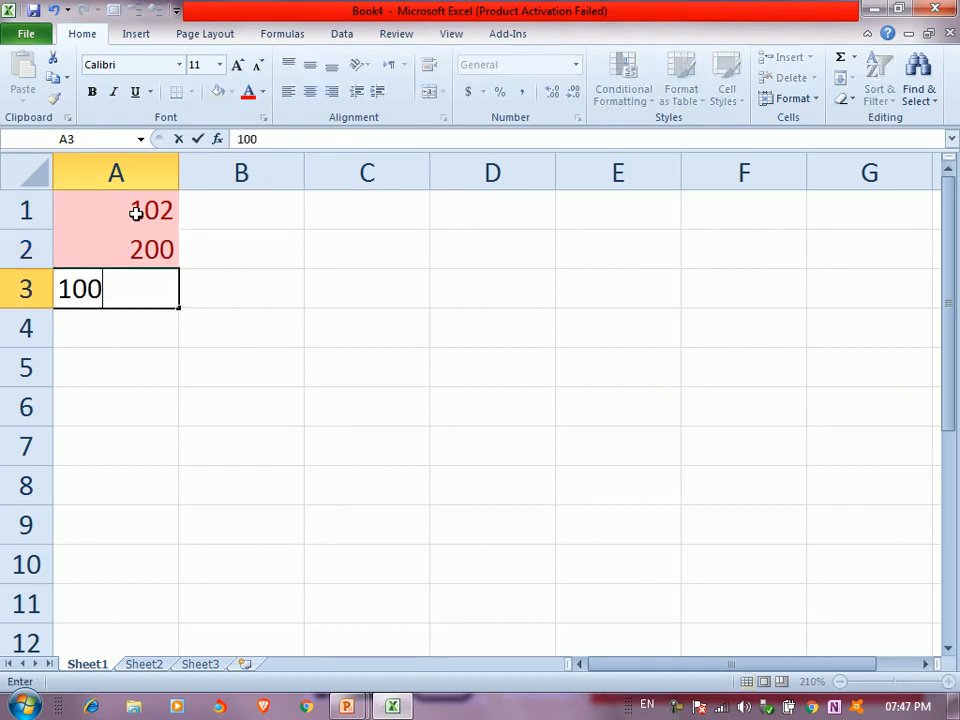
key(Return)
text(99)
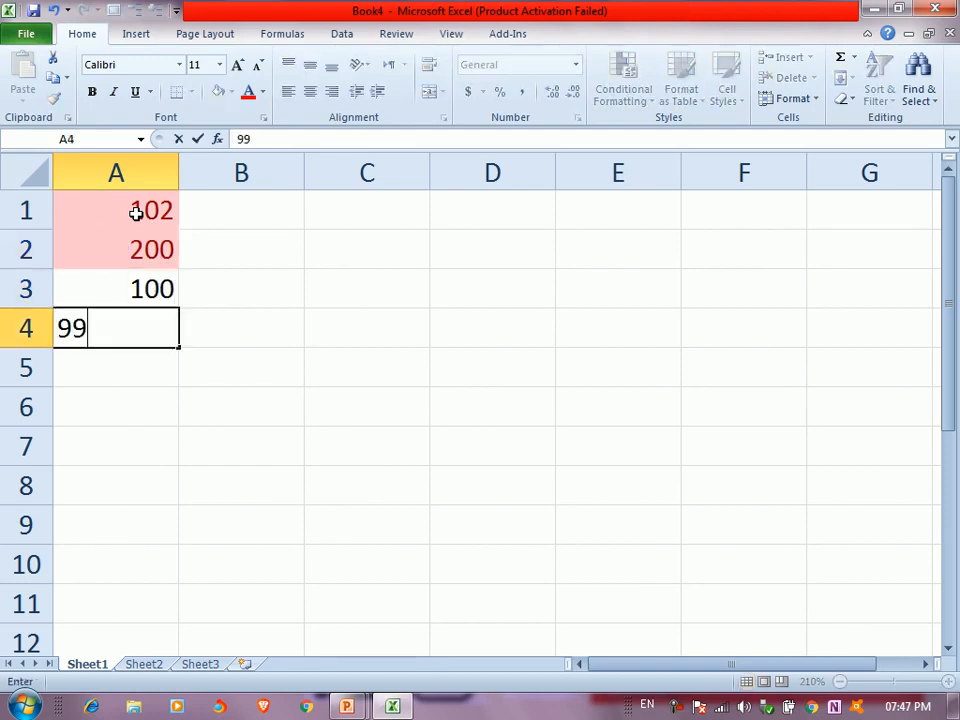
key(Return)
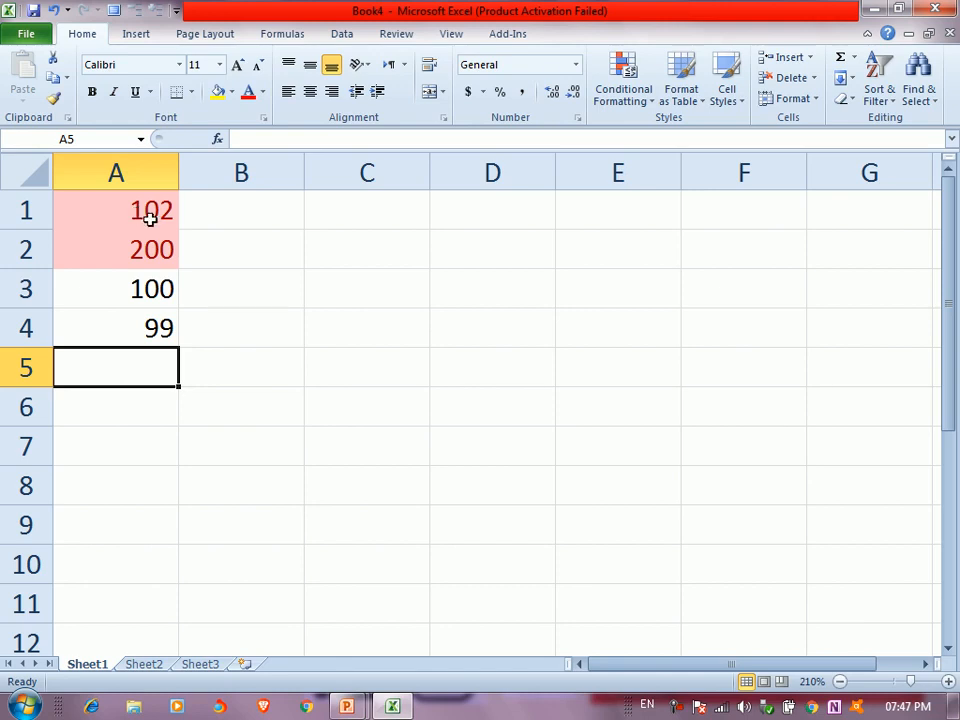
Add a Less Than 100 conditional formatting rule to column B with Green Fill with Dark Green Text.
click(230, 168)
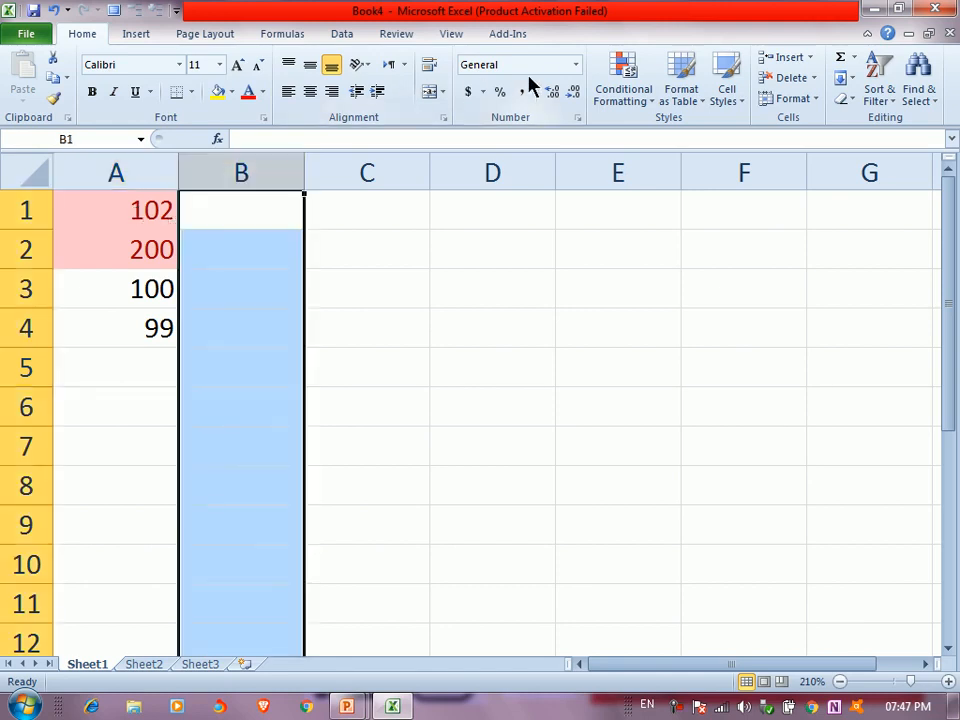
click(622, 78)
mouse_move(649, 133)
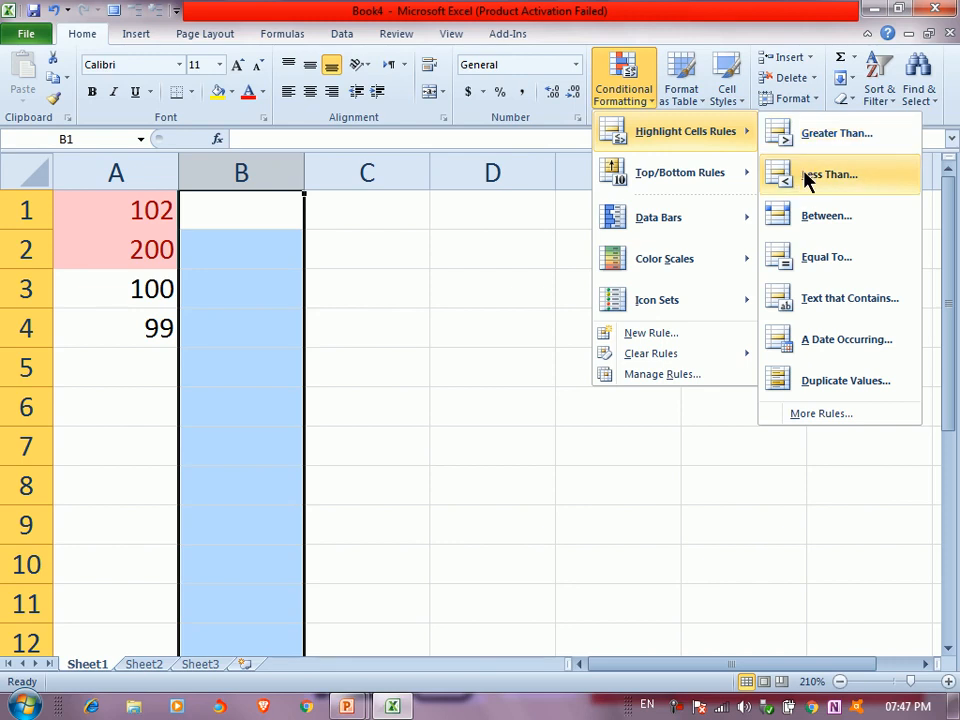
click(807, 178)
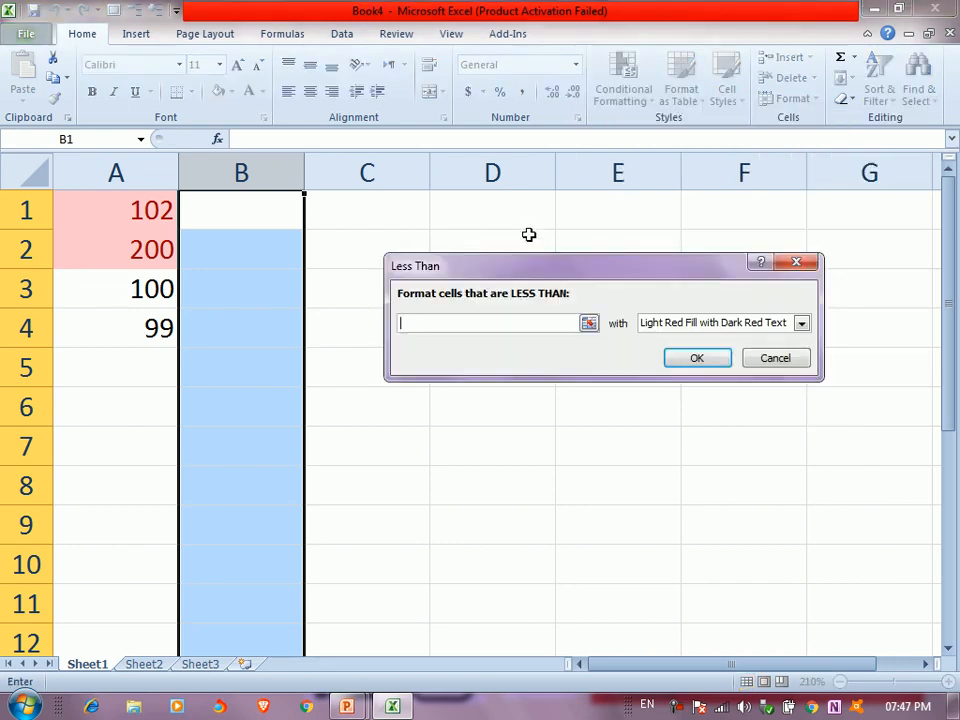
text(100)
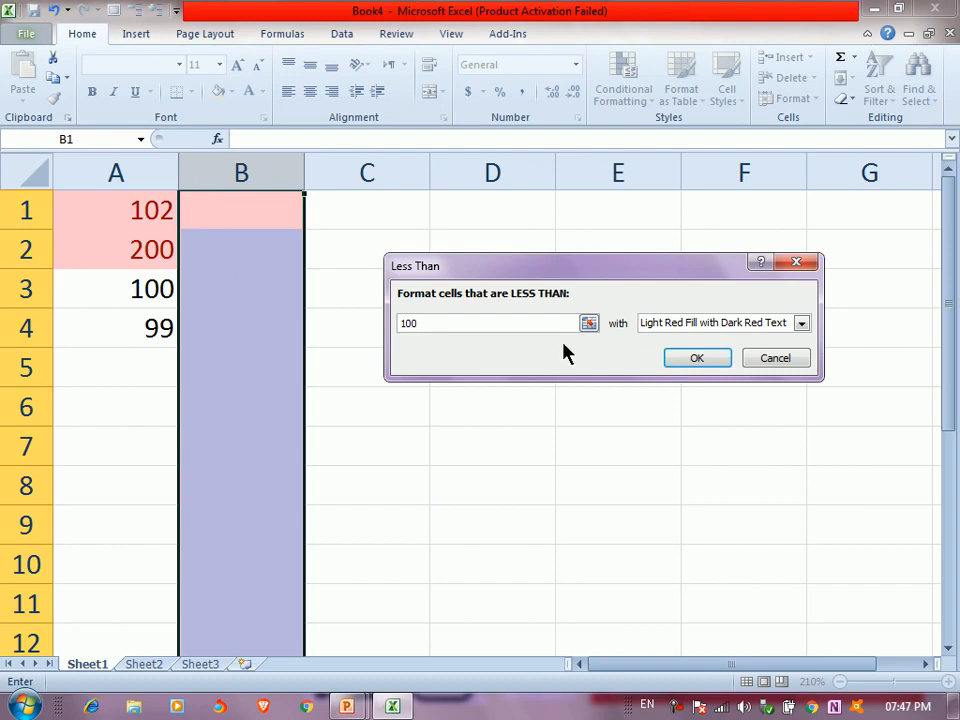
click(675, 325)
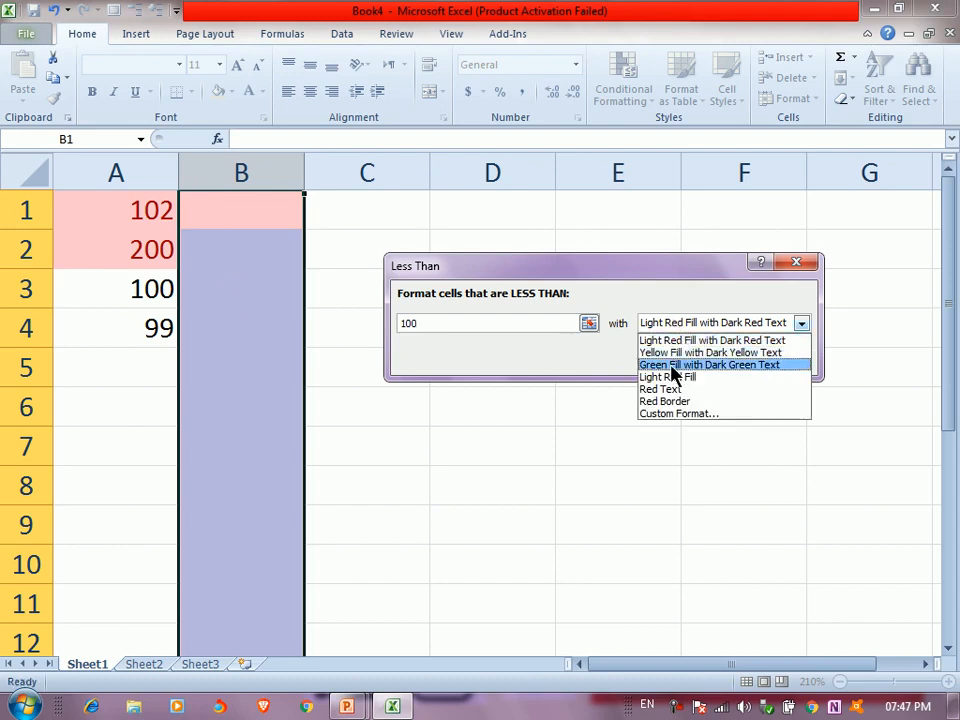
click(681, 364)
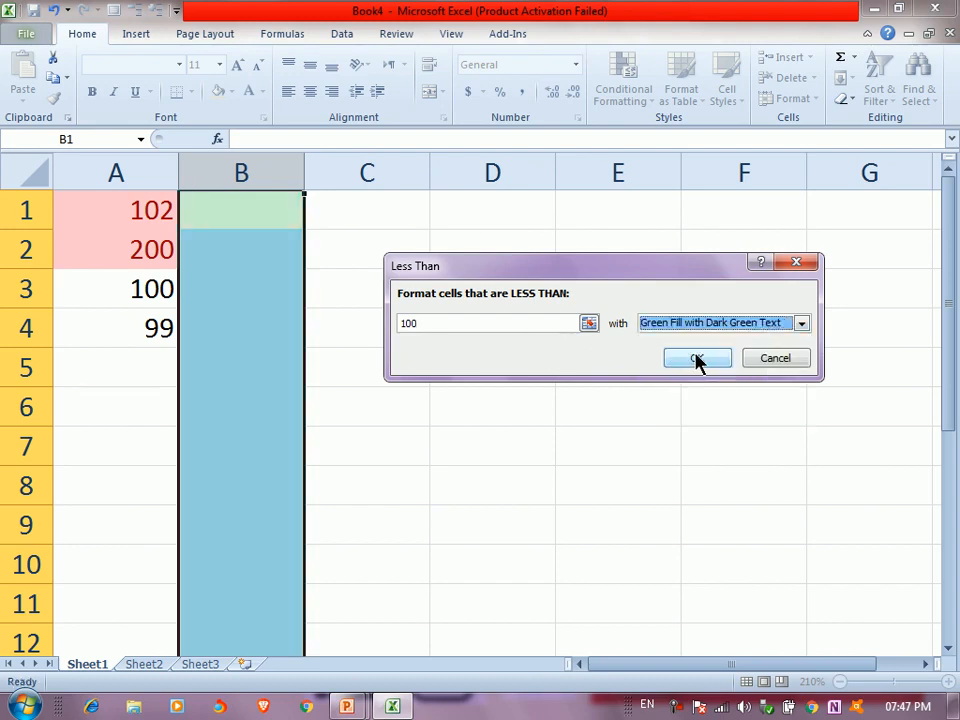
click(697, 359)
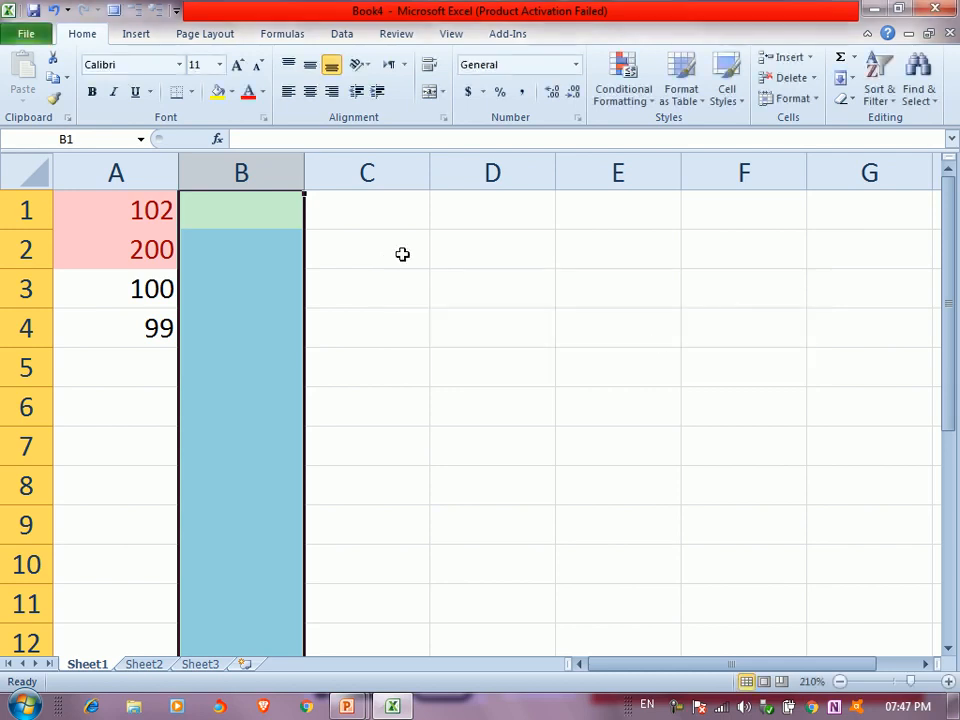
Enter the test values 100, 99, 15 and 102 in cells B1 to B4.
click(252, 216)
text(100)
key(Return)
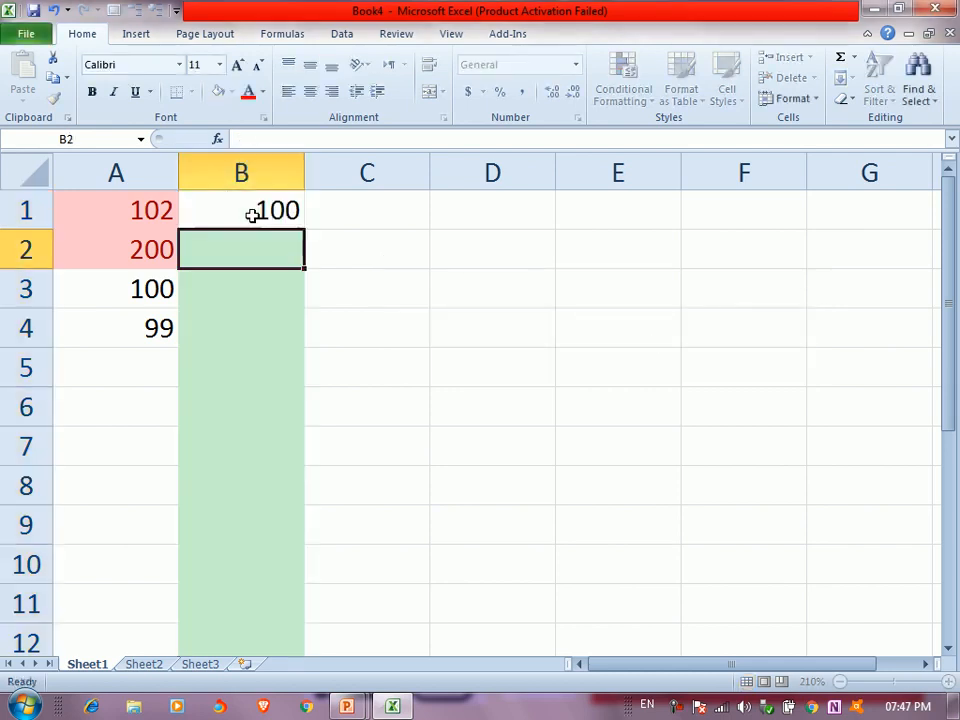
text(99)
key(Return)
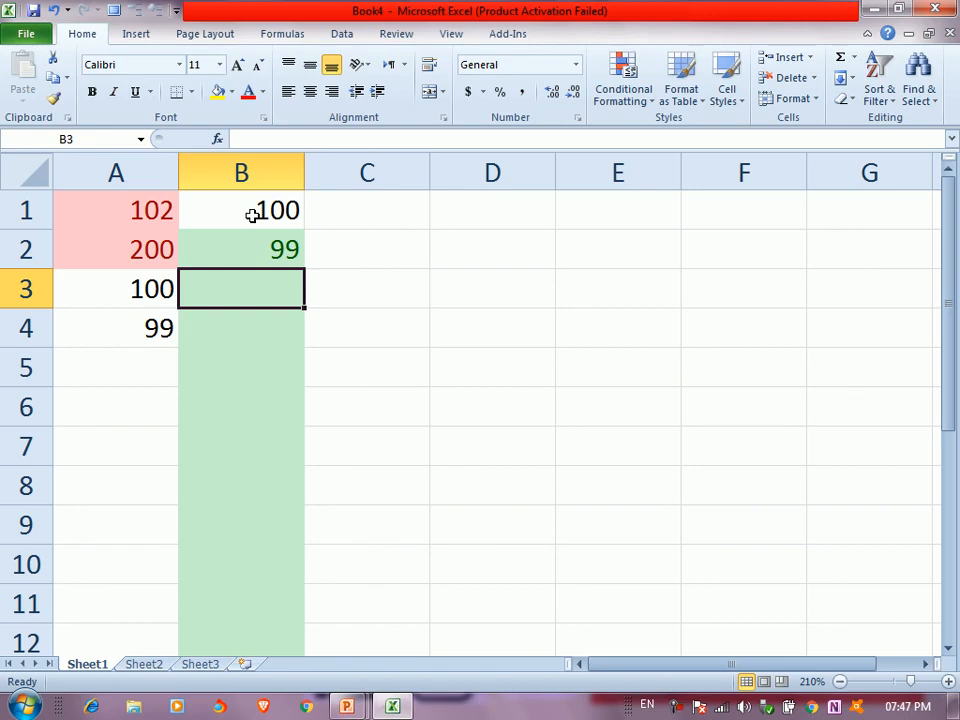
text(15)
key(Return)
text(102)
key(Return)
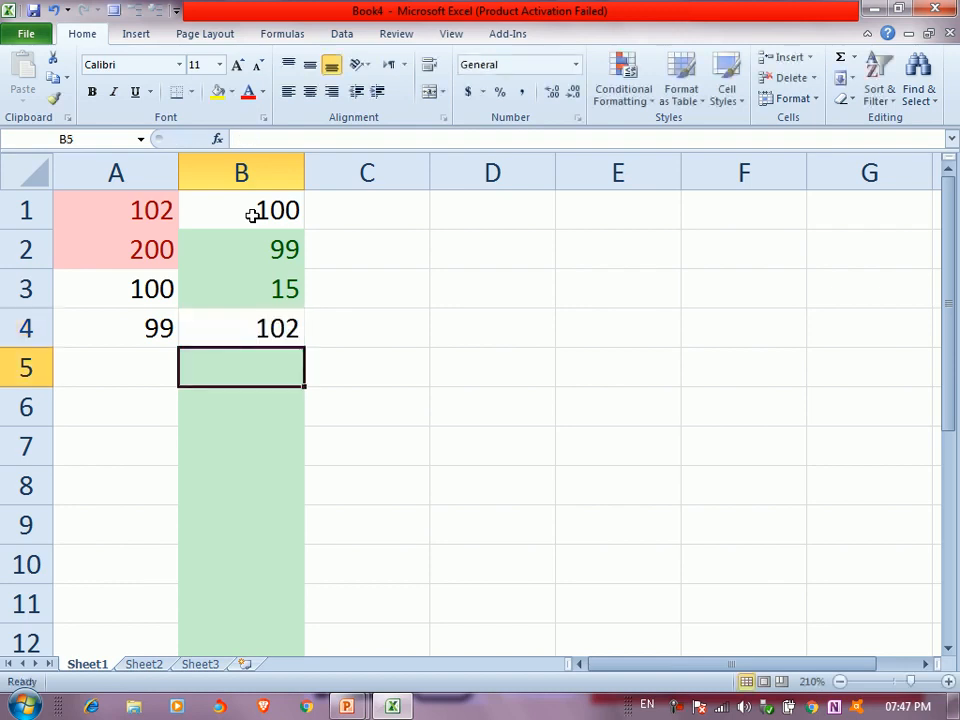
Add a Between 10 and 100 conditional formatting rule to column C with Light Red Fill with Dark Red Text.
click(330, 166)
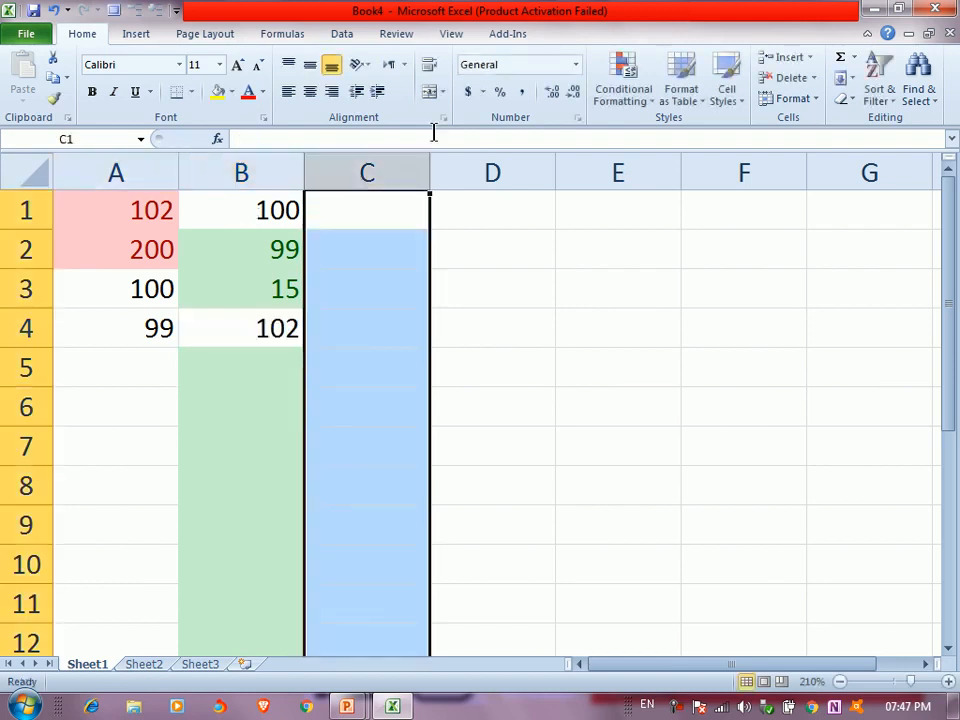
click(622, 85)
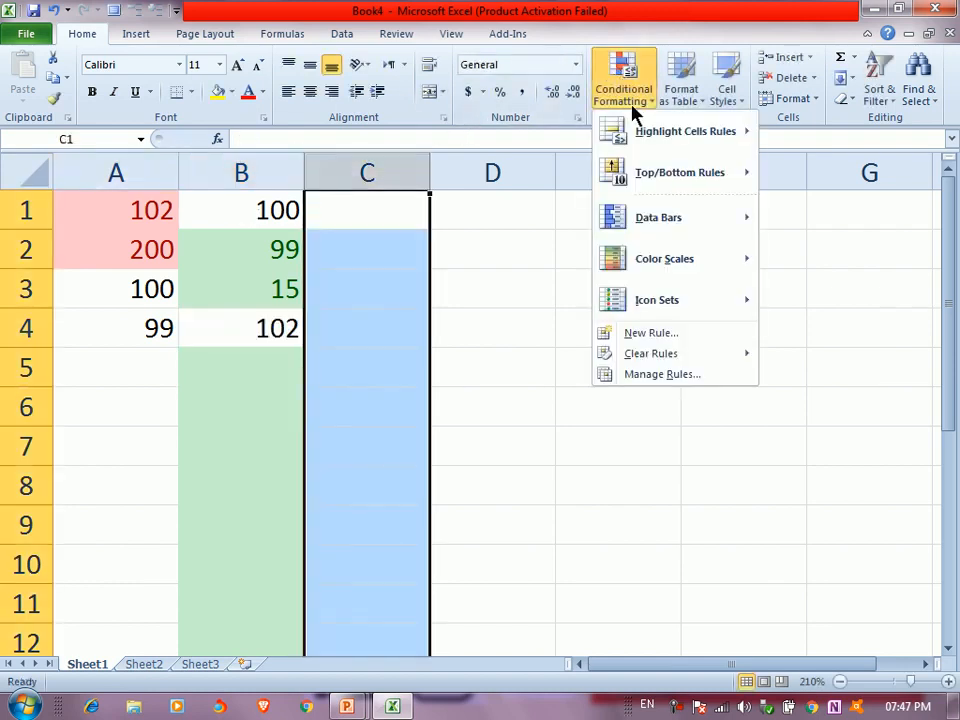
mouse_move(696, 135)
click(760, 161)
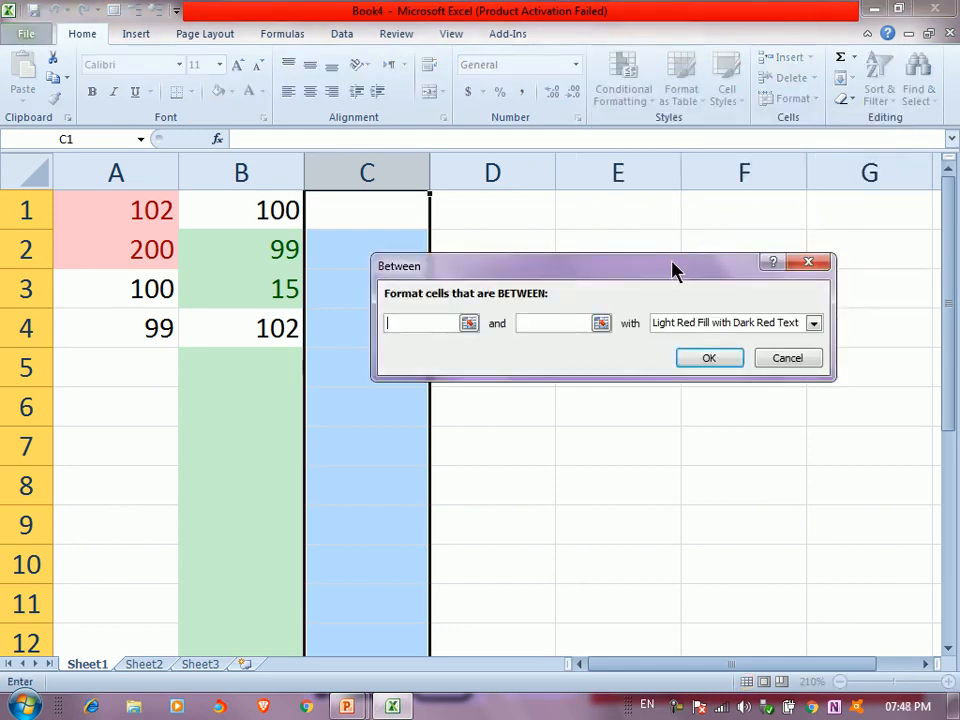
text(10)
key(Tab)
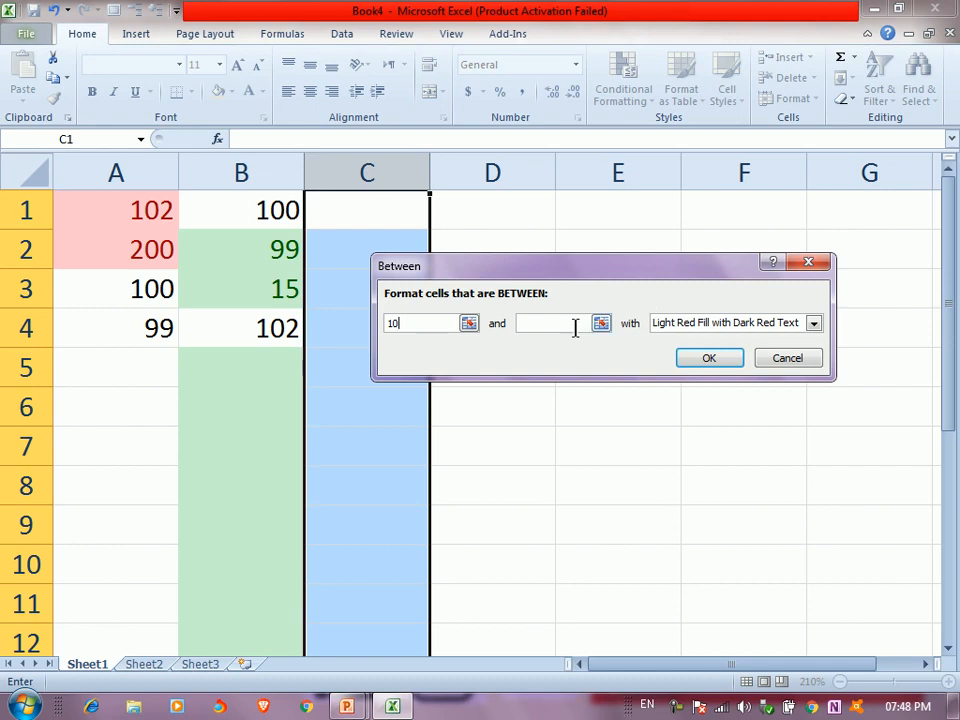
text(100)
click(687, 328)
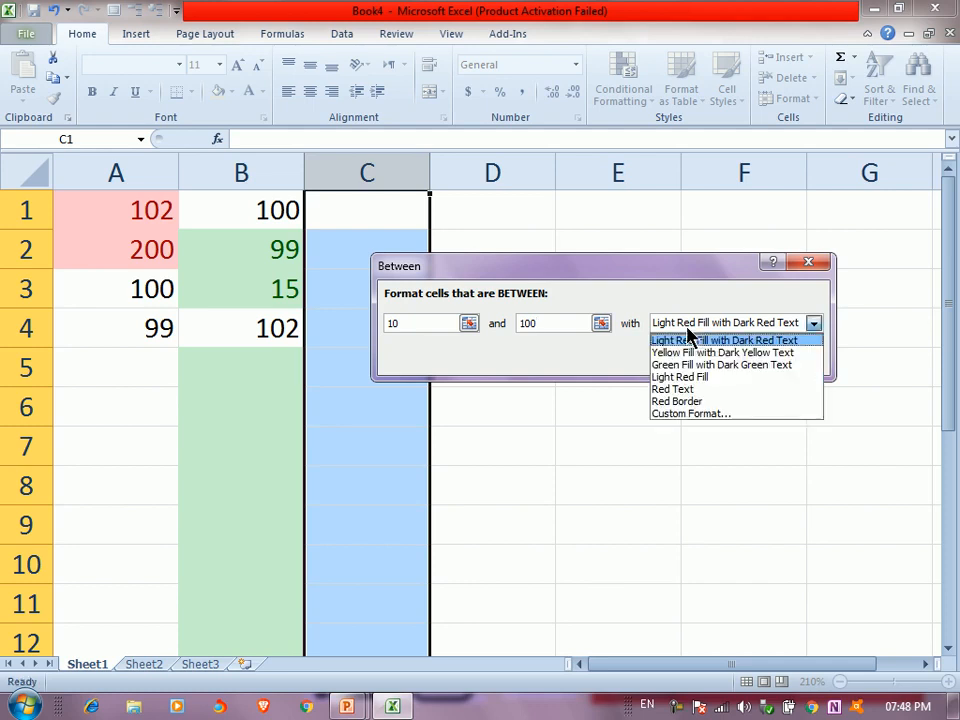
click(733, 327)
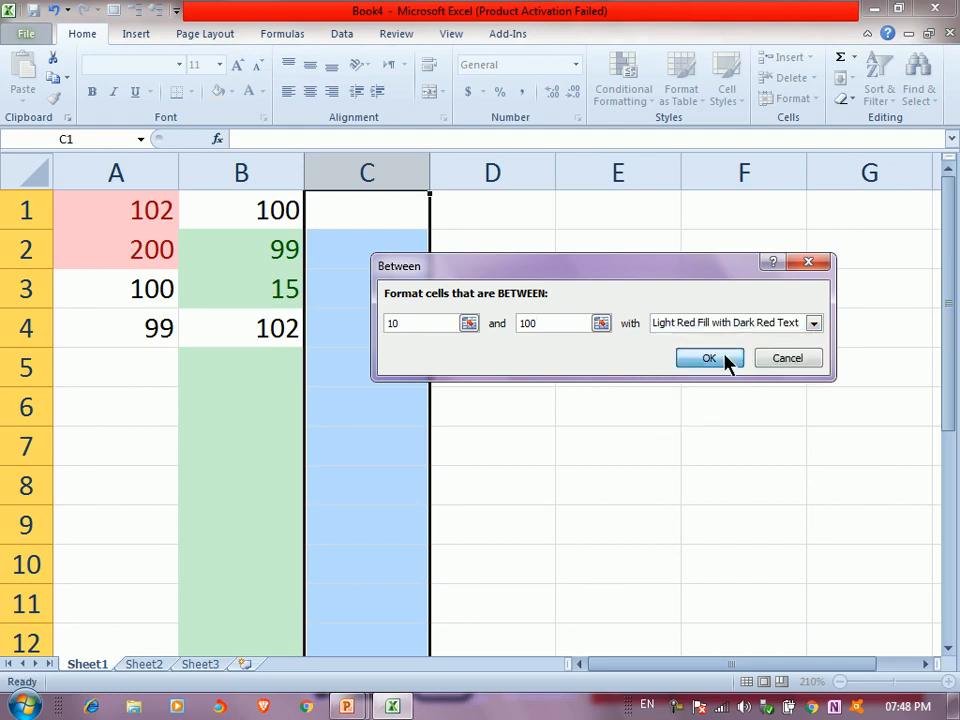
click(710, 358)
Enter the test values 15, 29, 1 and 105 in cells C2 to C5.
click(392, 266)
text(15)
key(Return)
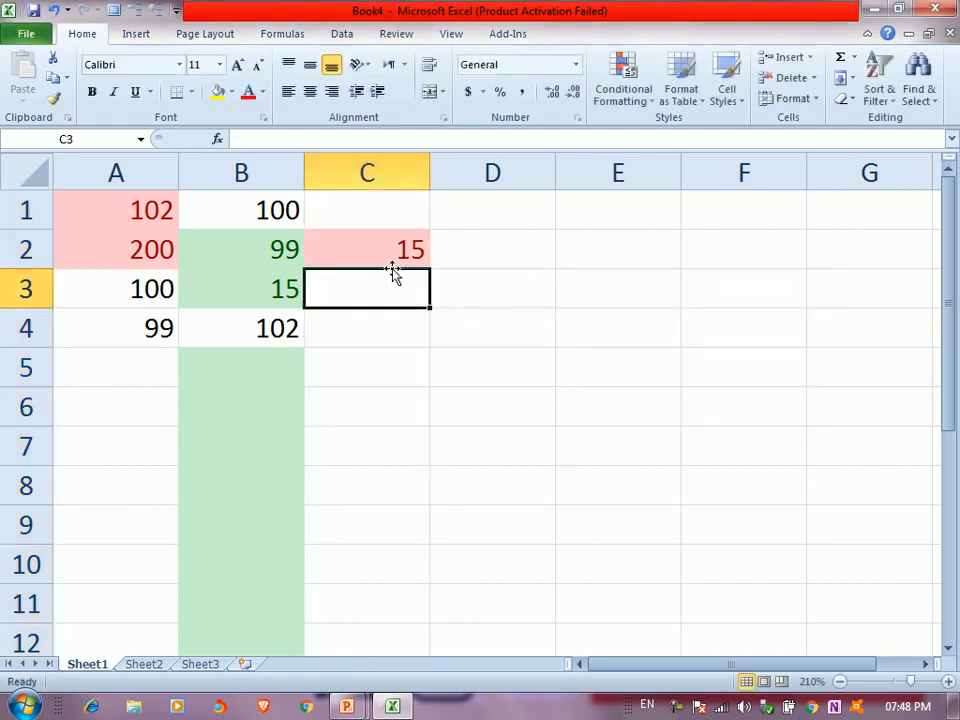
text(29)
key(Return)
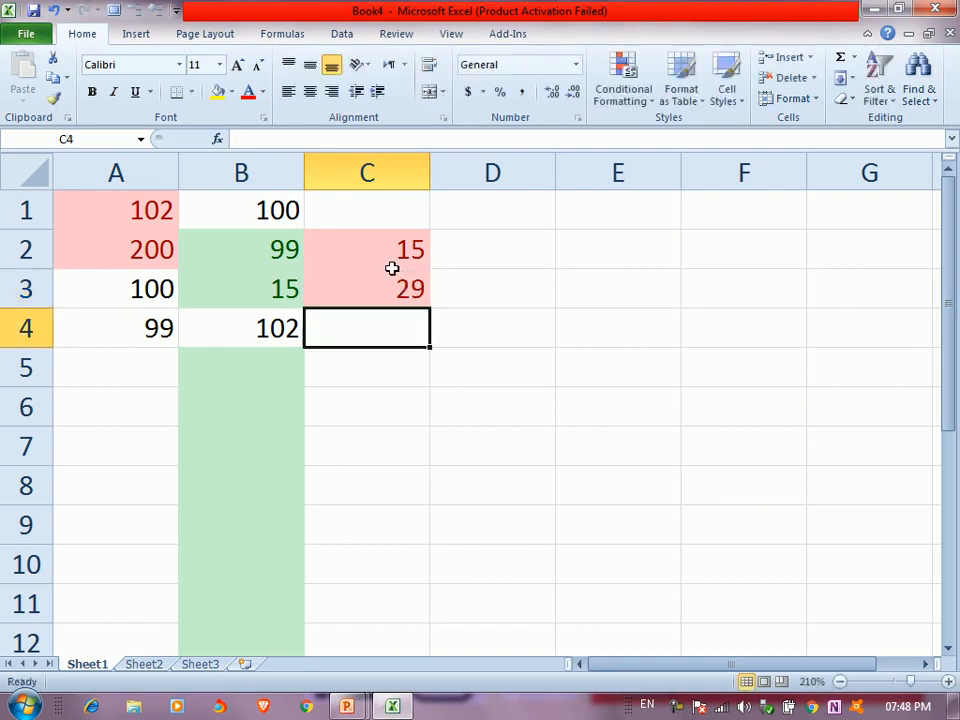
text(1)
key(Return)
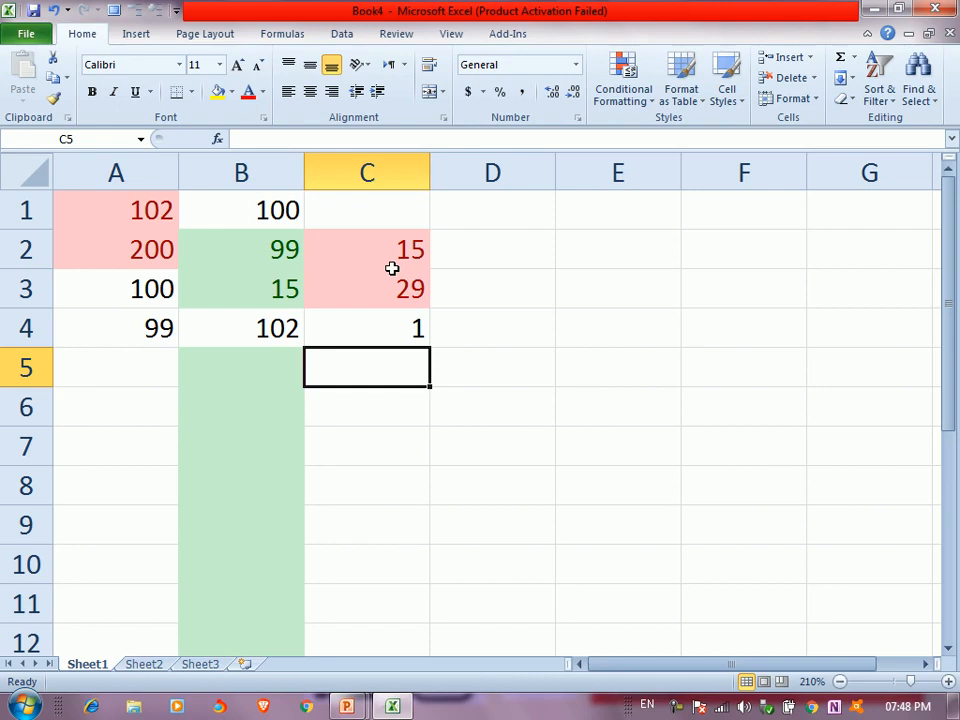
text(105)
key(Return)
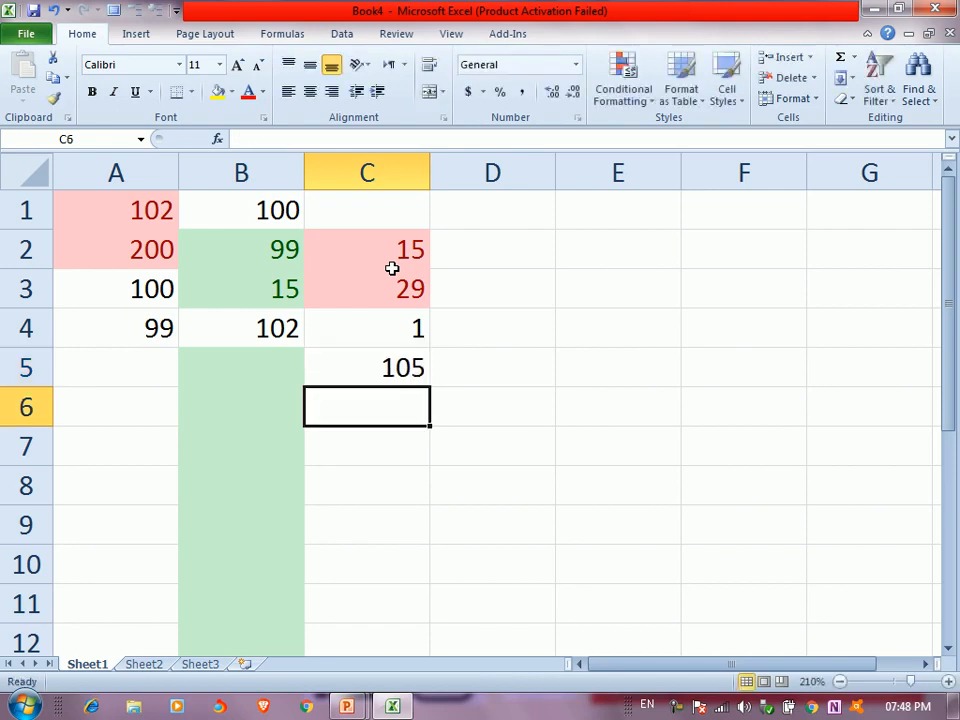
Add an Equal To 100 conditional formatting rule to column D with Light Red Fill with Dark Red Text.
click(491, 170)
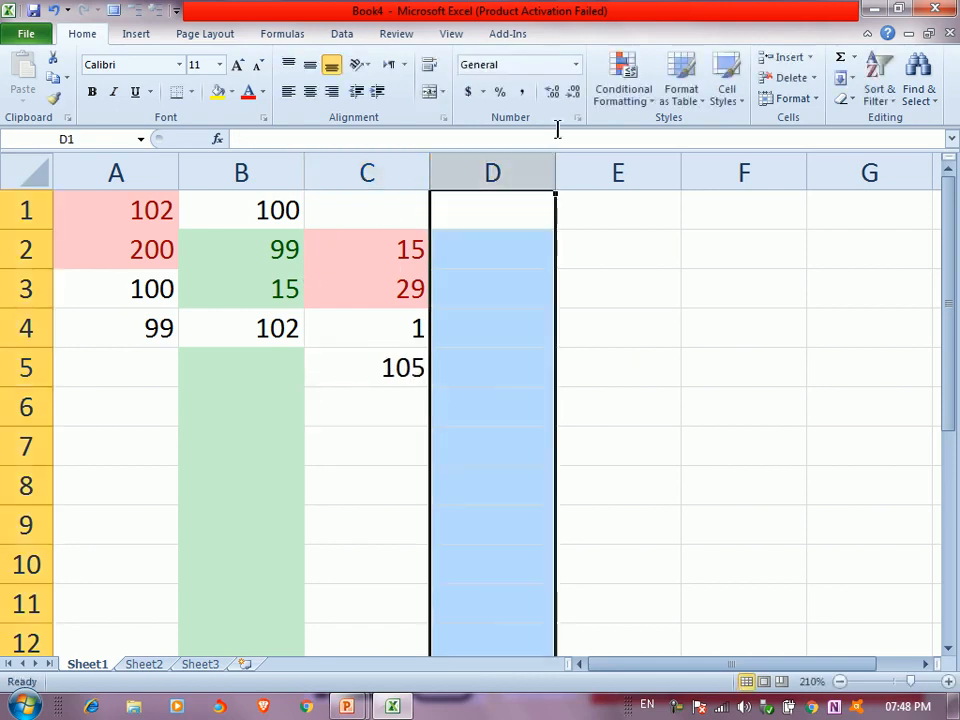
click(609, 100)
mouse_move(606, 131)
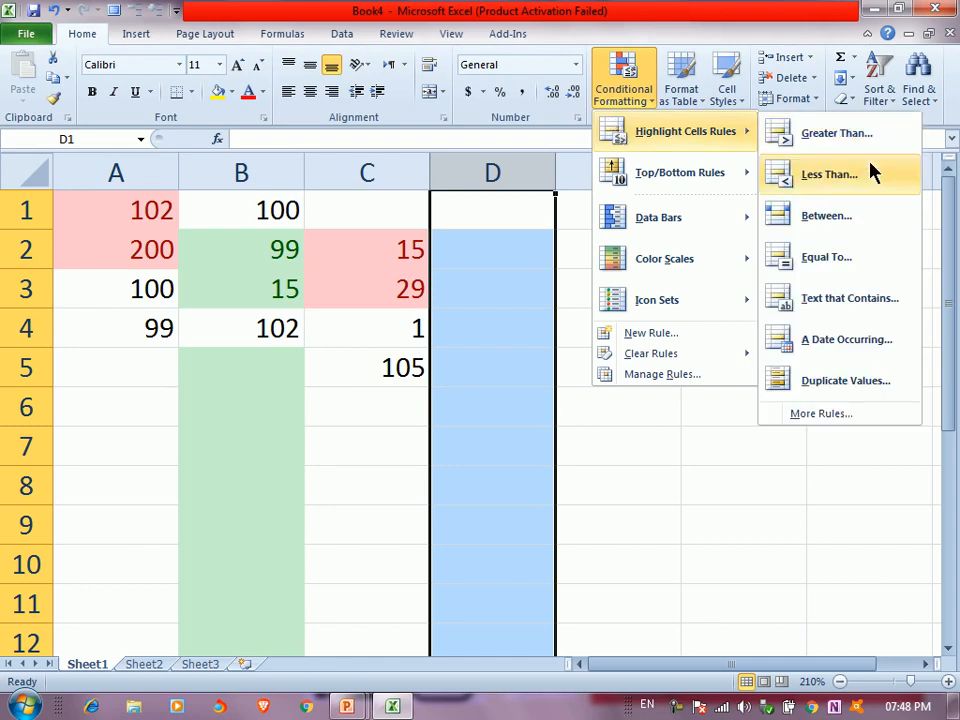
click(835, 262)
drag(542, 264, 717, 204)
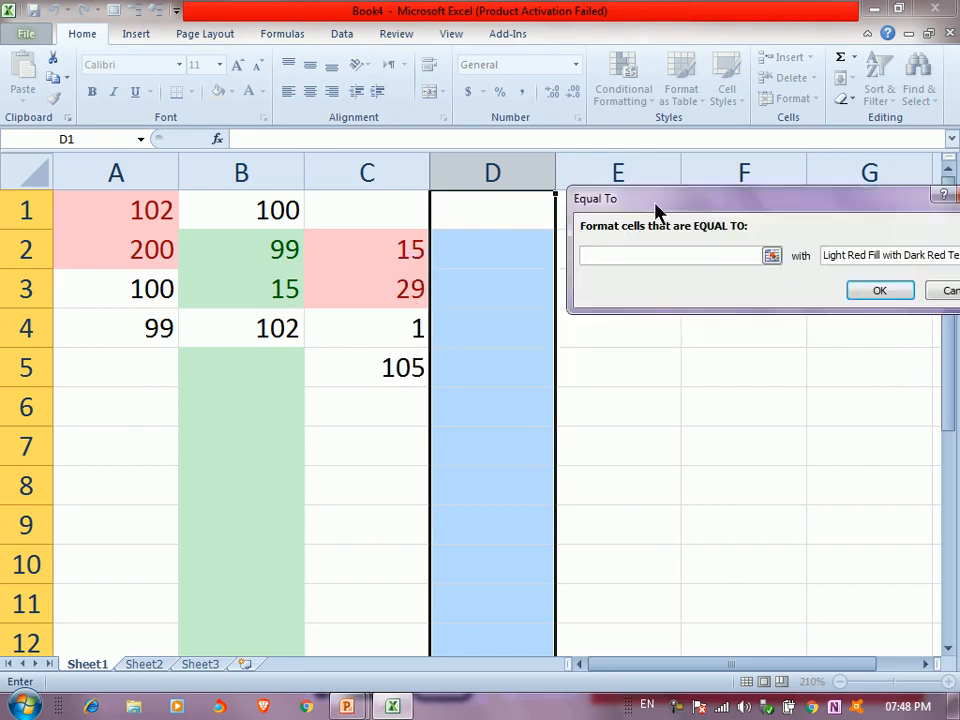
text(100)
drag(690, 206, 658, 177)
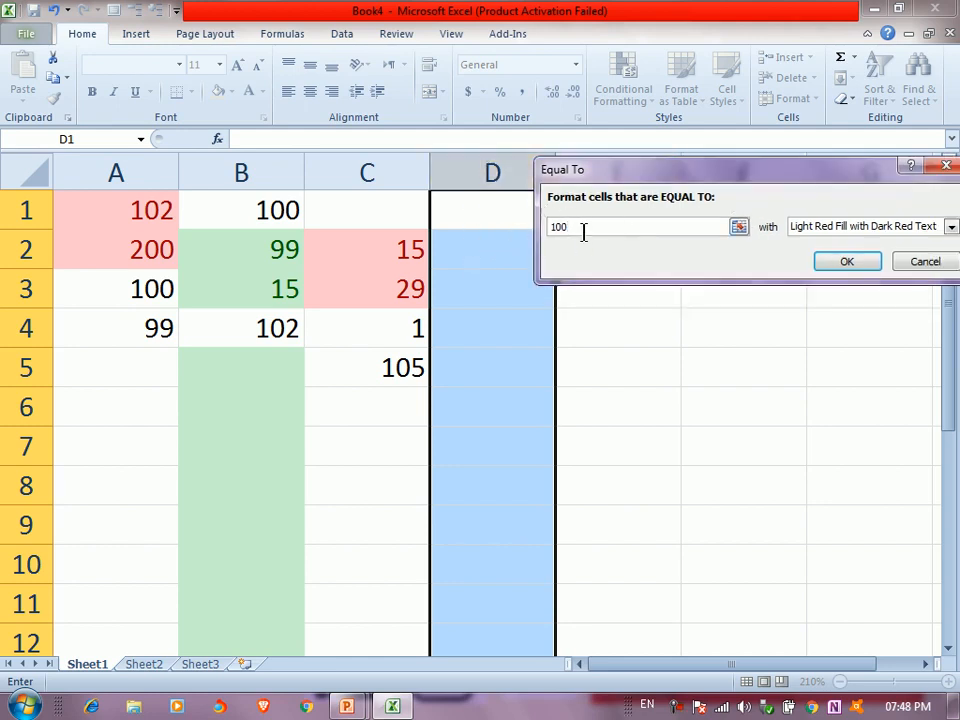
click(843, 263)
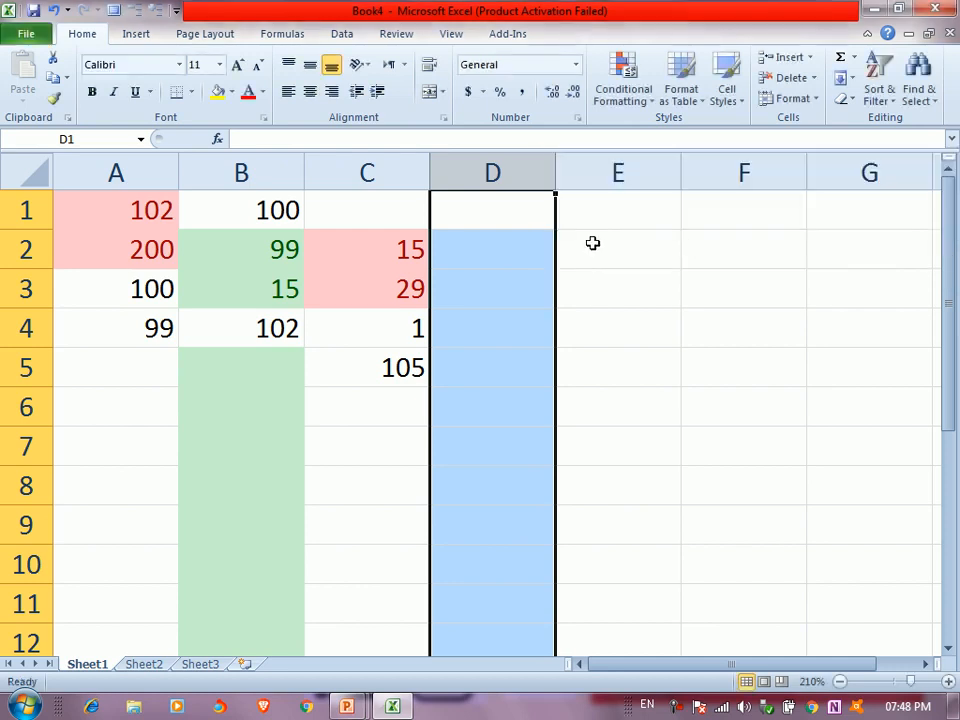
Enter the test entries 100, =10+90, 101 and 99 in cells D2 to D5.
click(483, 233)
text(100)
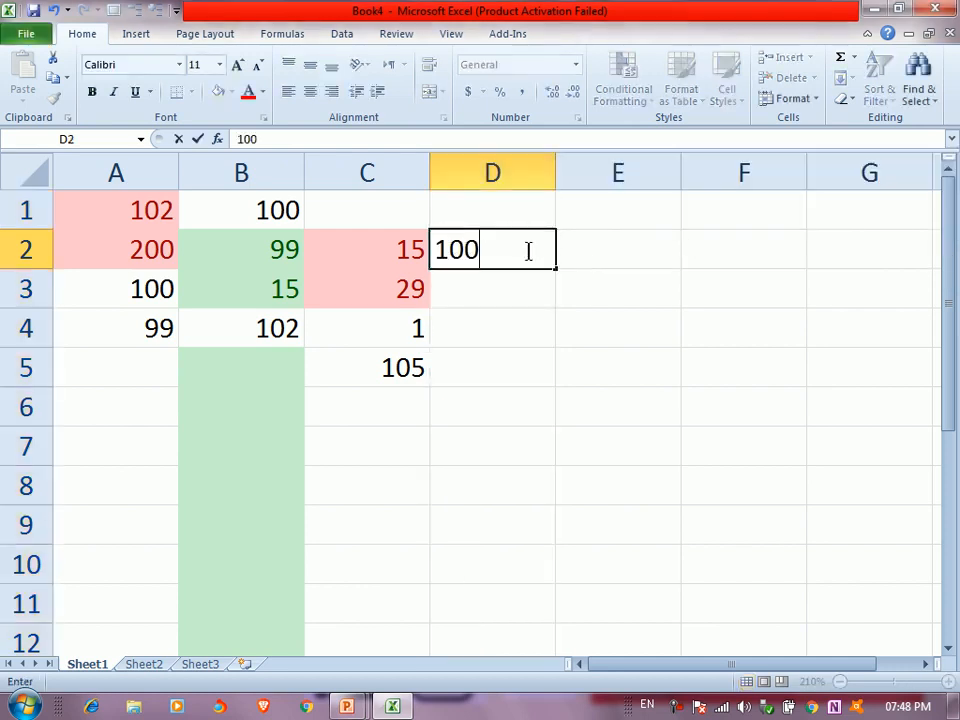
key(Return)
text(=)
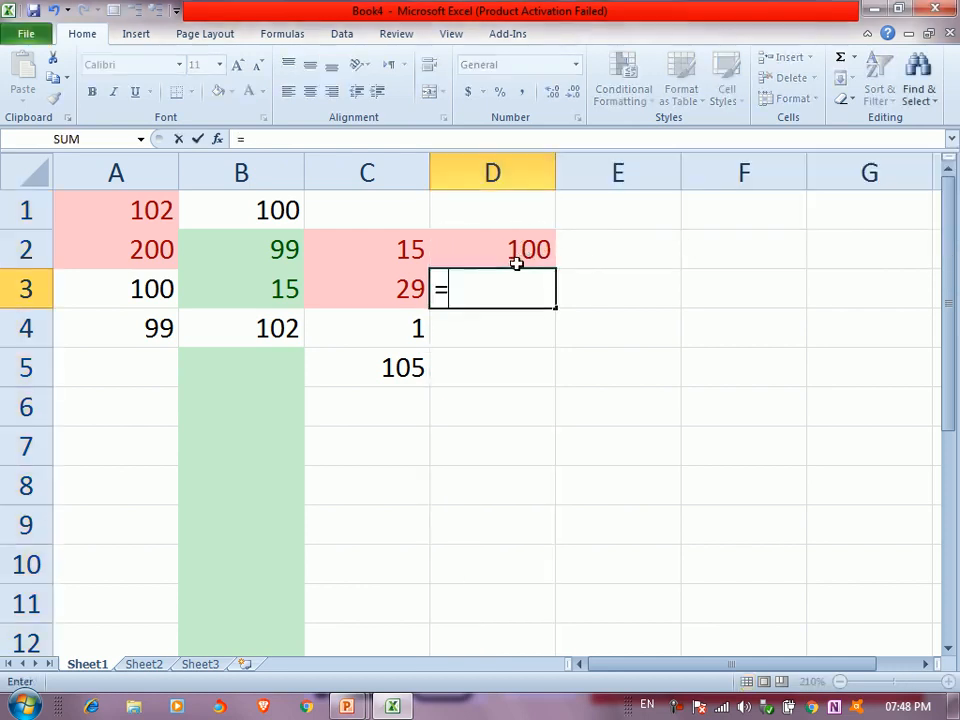
text(10+90)
key(Return)
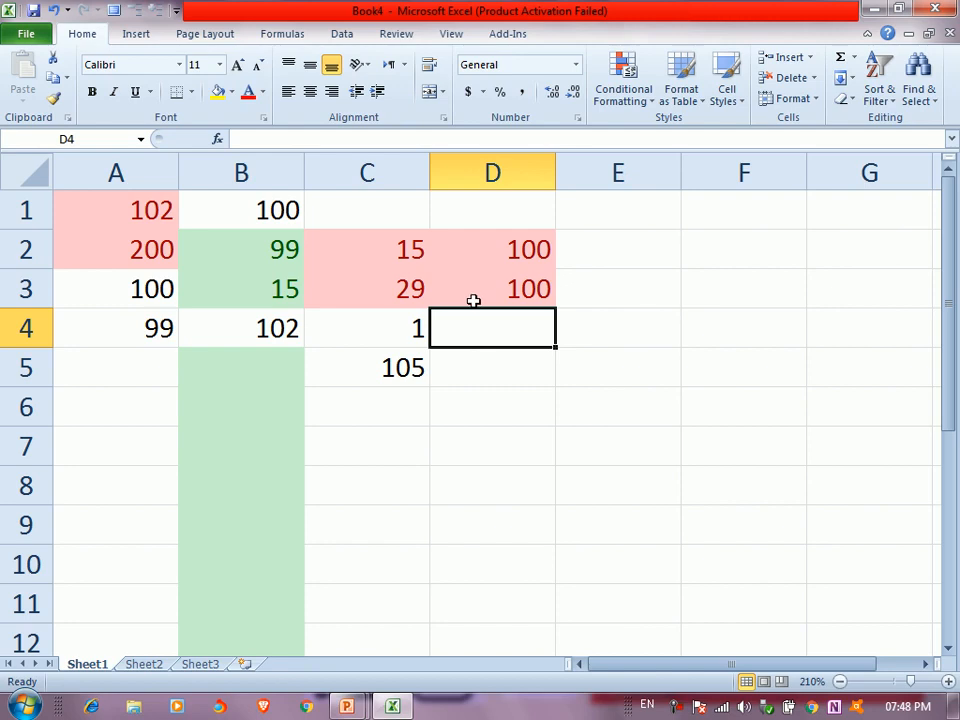
text(1)
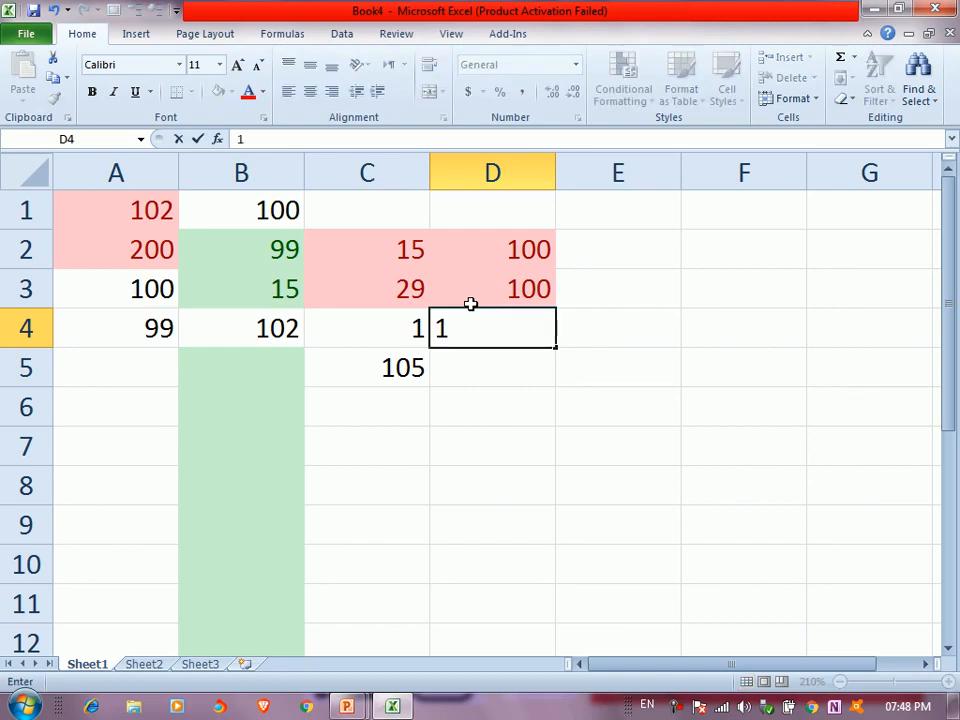
text(01)
key(Return)
text(99)
key(Return)
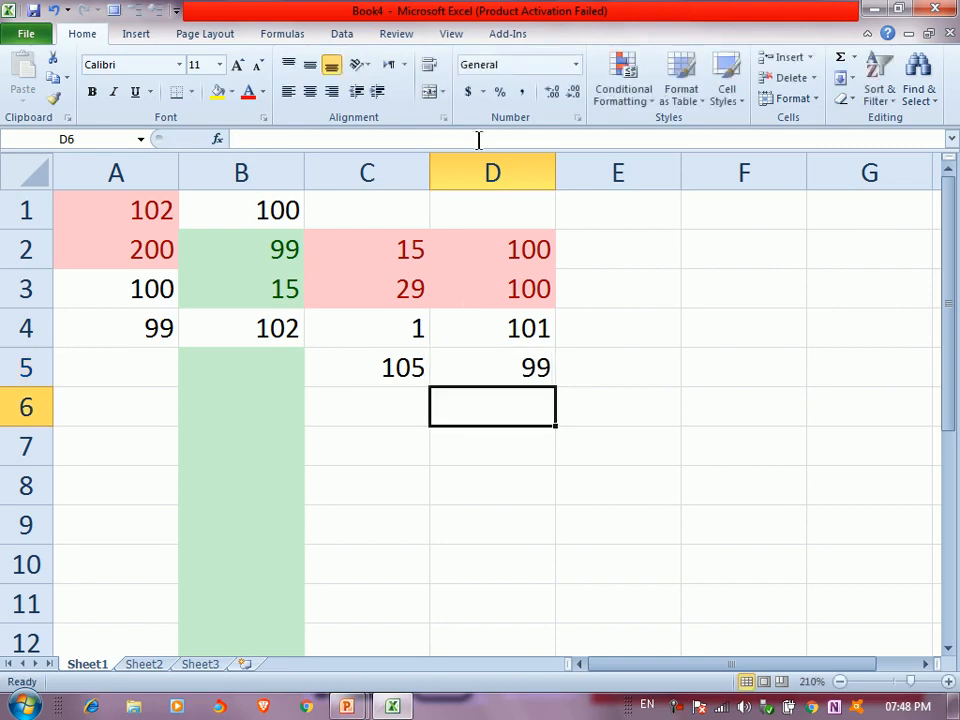
Add a Text That Contains rule for PASS to column E with Green Fill with Dark Green Text.
click(598, 172)
click(623, 88)
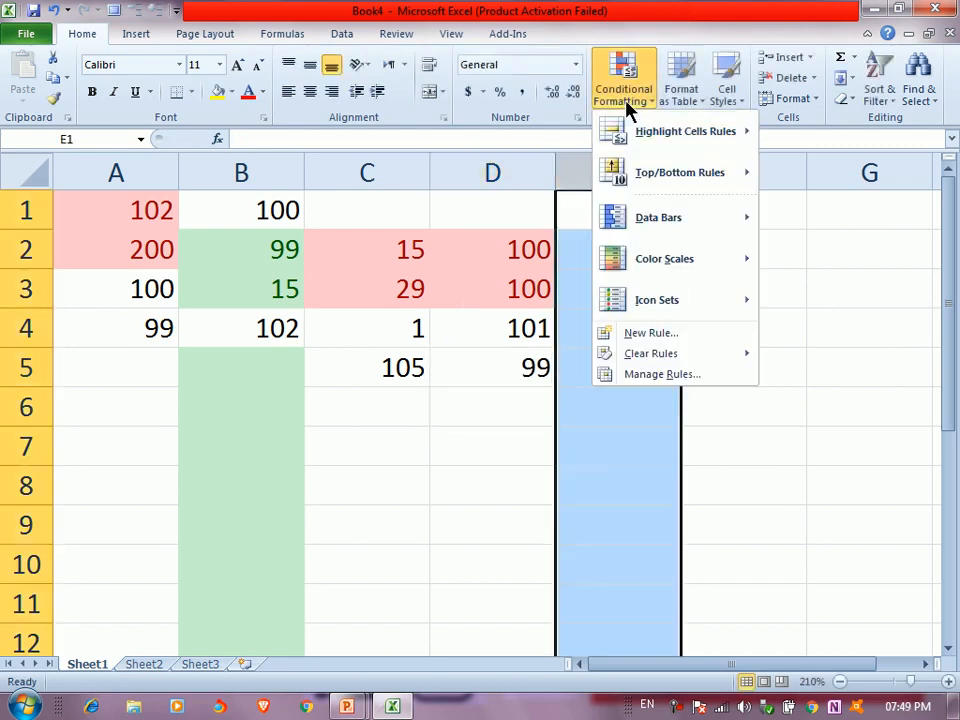
mouse_move(637, 133)
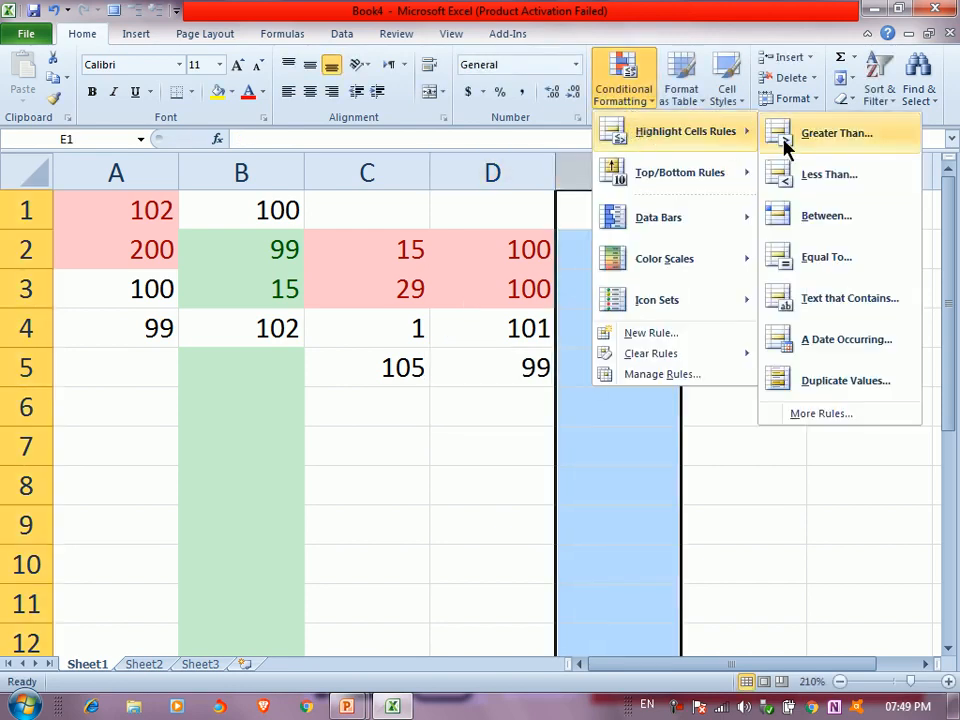
click(789, 298)
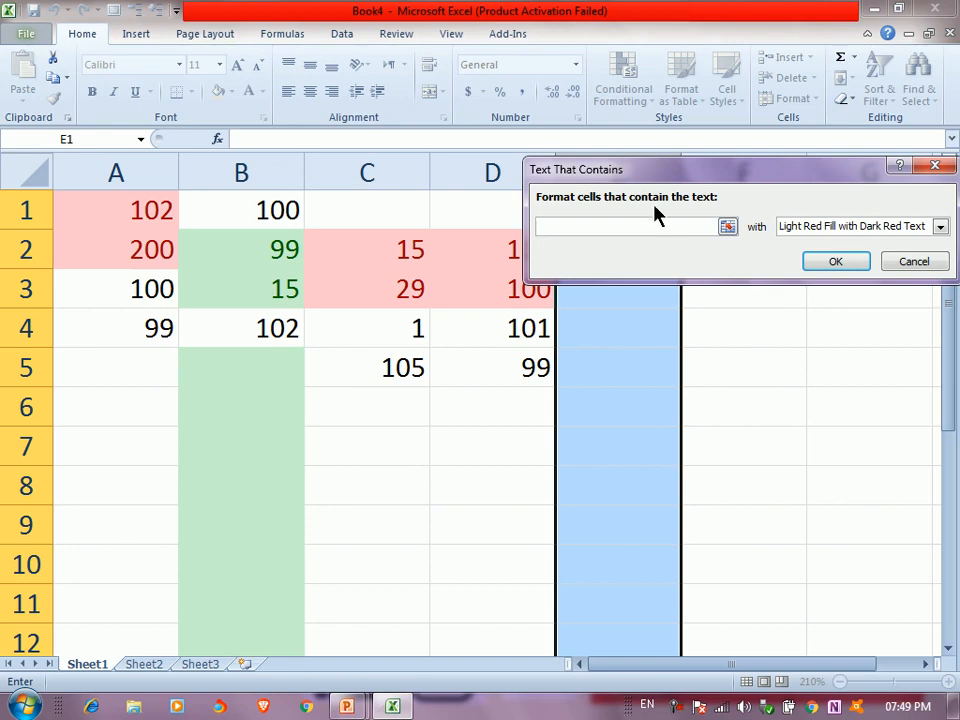
drag(660, 180, 580, 57)
text(p)
key(BackSpace)
text(PASS)
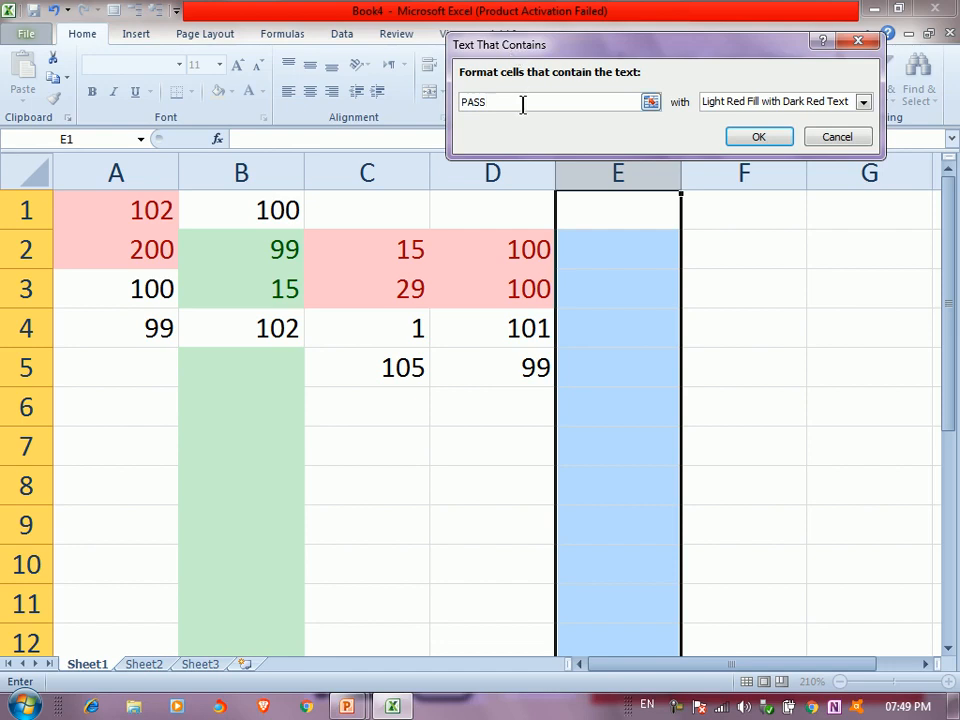
click(717, 104)
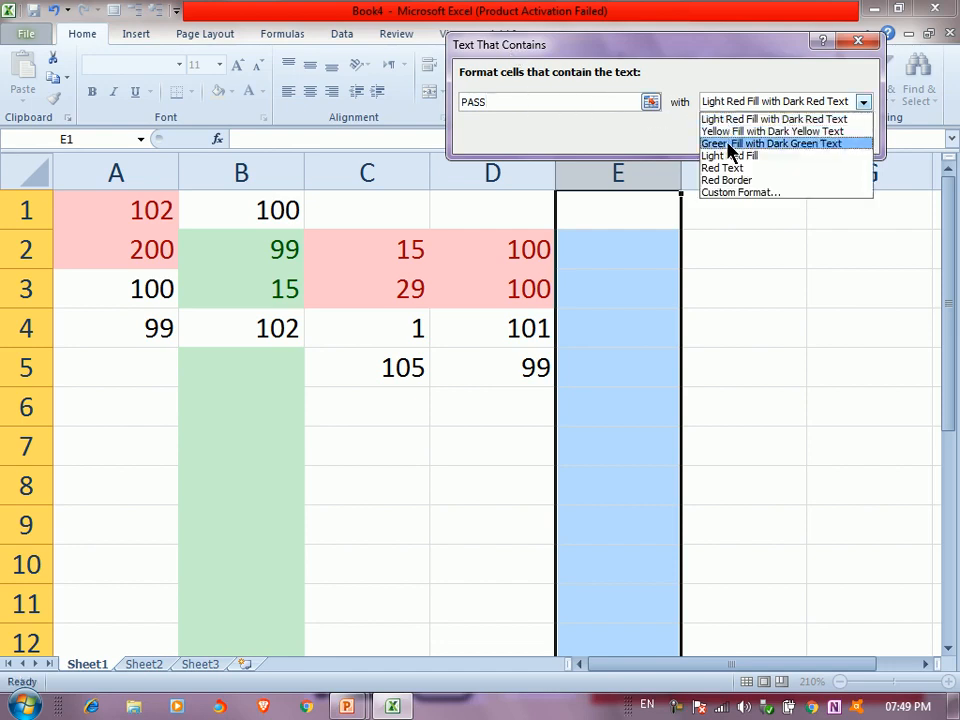
click(733, 148)
click(745, 141)
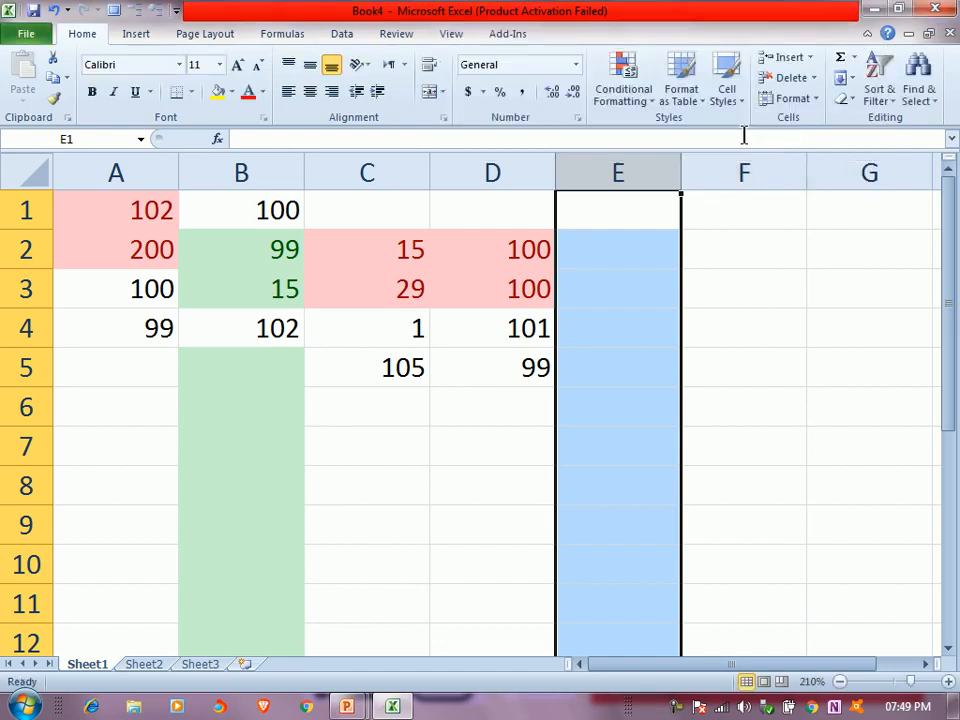
Add a second Text That Contains rule to column E for FAIL with Light Red Fill with Dark Red Text.
click(640, 100)
mouse_move(745, 135)
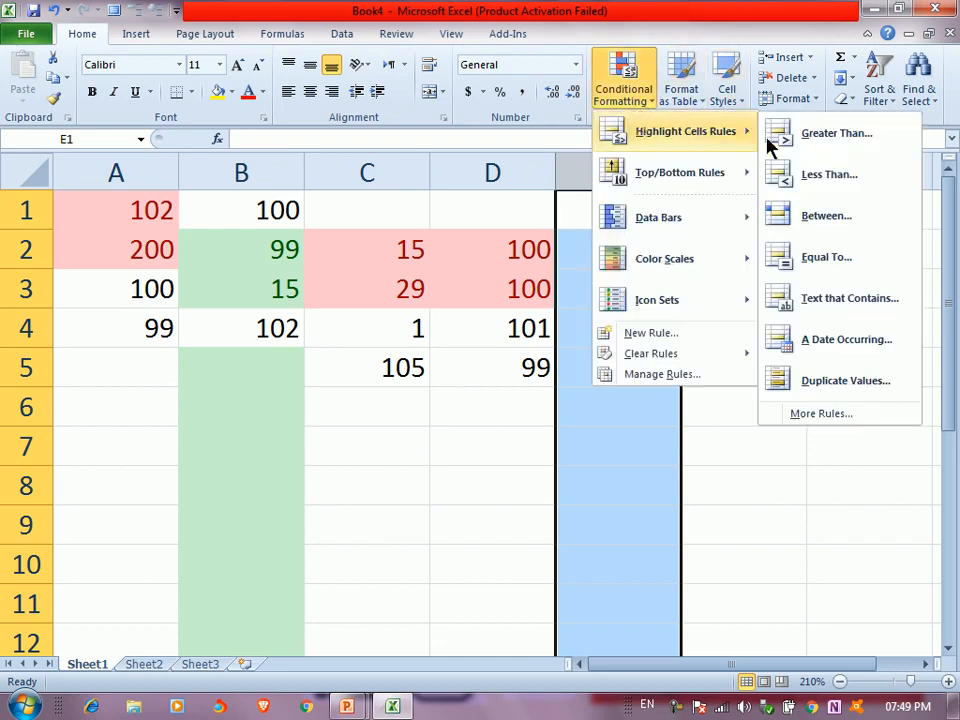
click(825, 313)
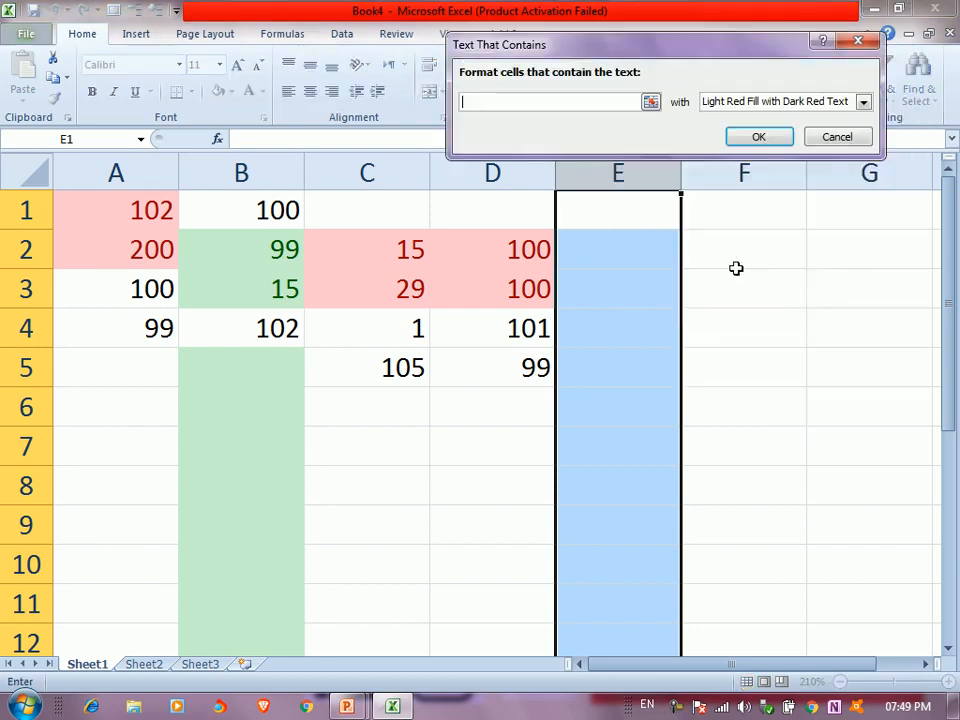
text(FAIL)
click(758, 136)
Enter the test words PASS in cell E1 and FAIL in cell E2.
click(661, 219)
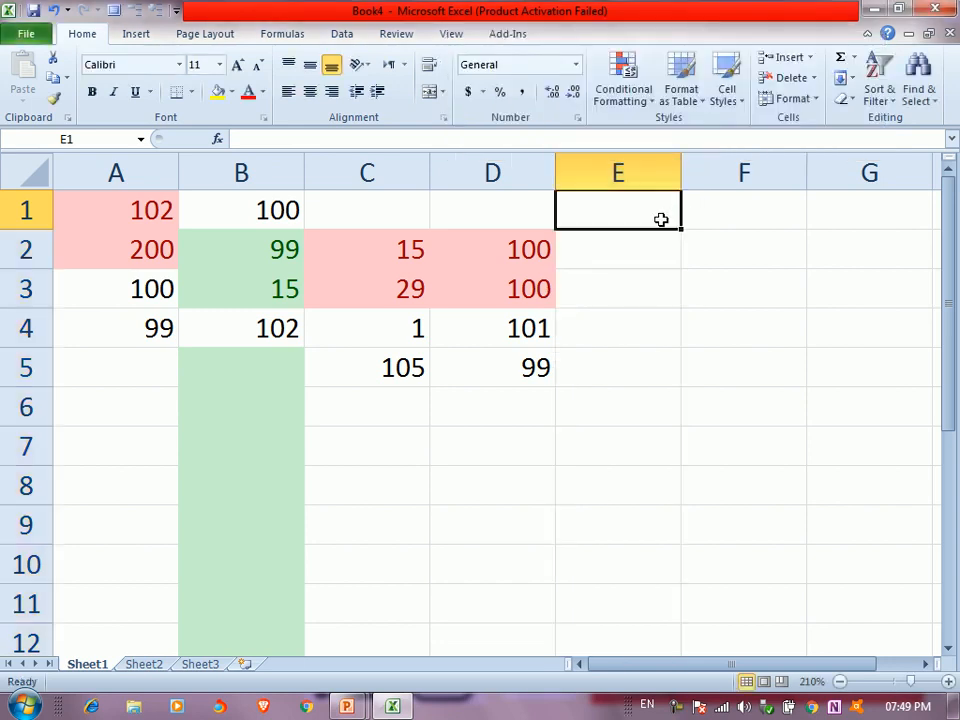
text(PASS)
key(Return)
text(FAIL)
key(Return)
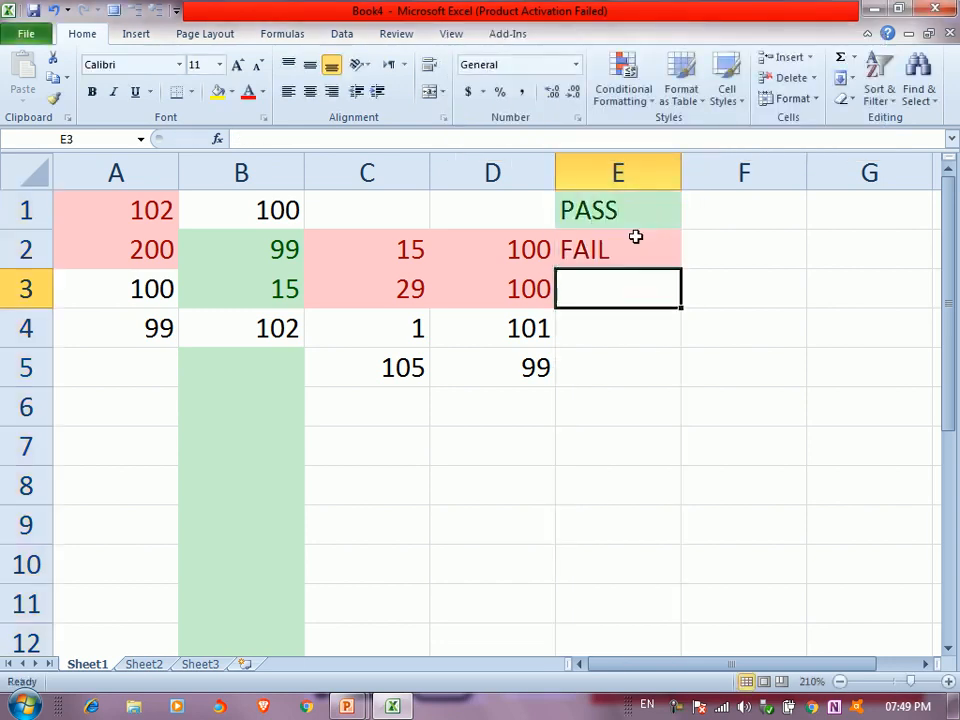
Add a Date Occurring conditional formatting rule for Yesterday to column F with Light Red Fill with Dark Red Text.
click(775, 176)
click(623, 95)
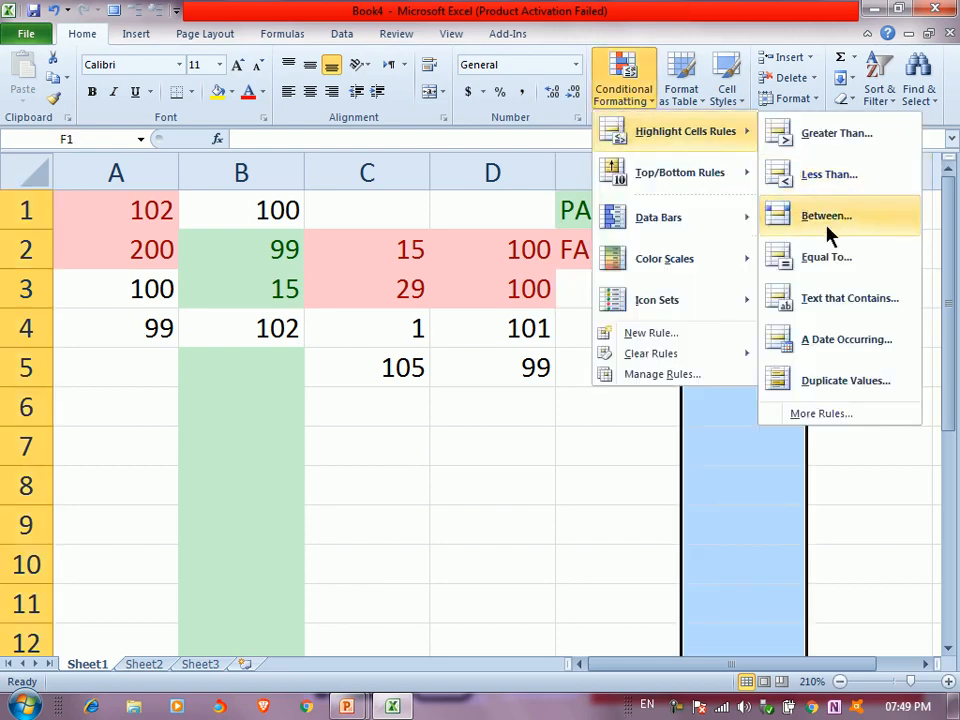
click(767, 345)
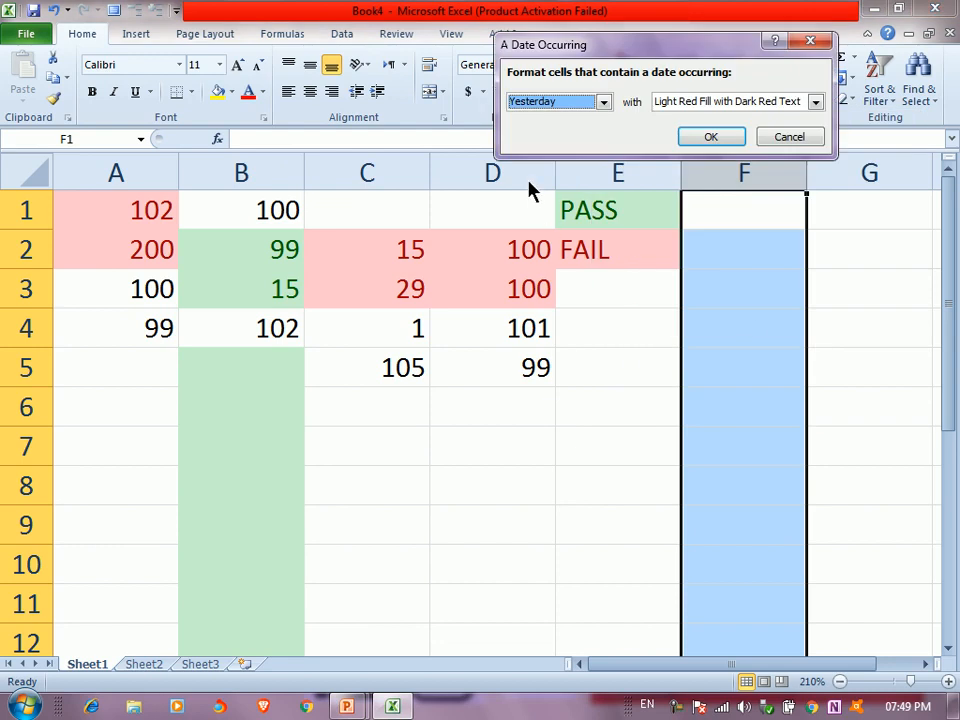
drag(589, 46, 373, 71)
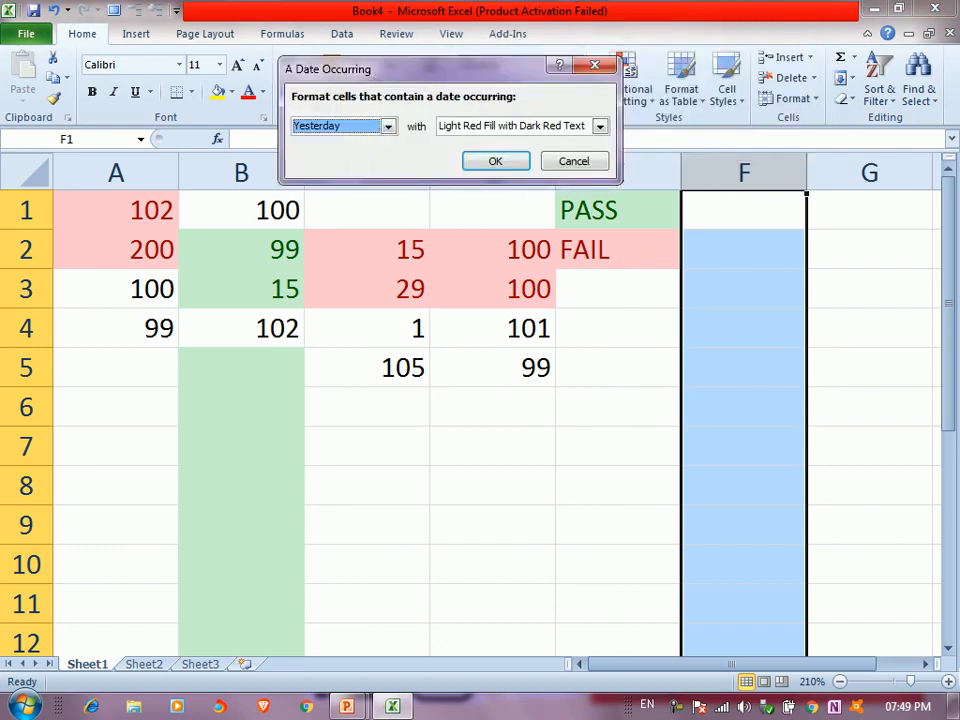
mouse_move(910, 711)
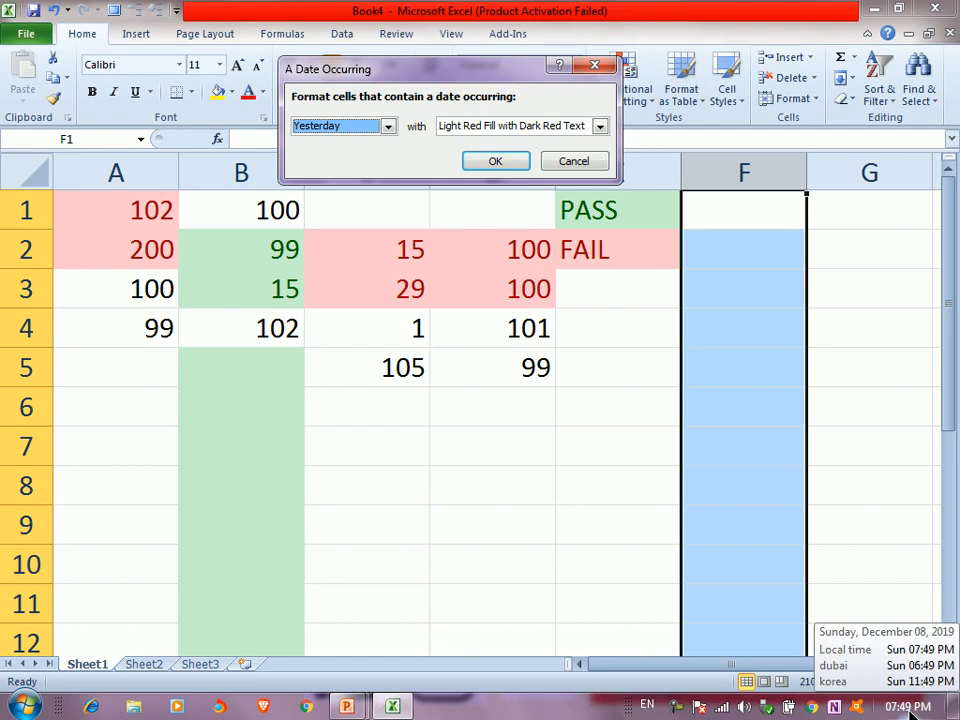
click(360, 134)
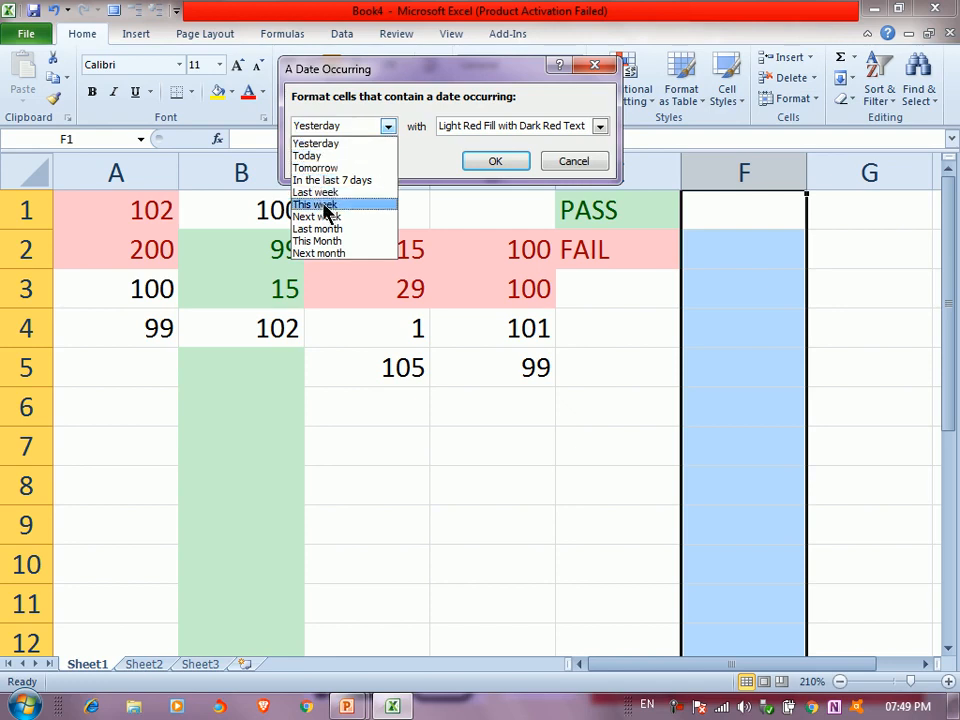
click(345, 146)
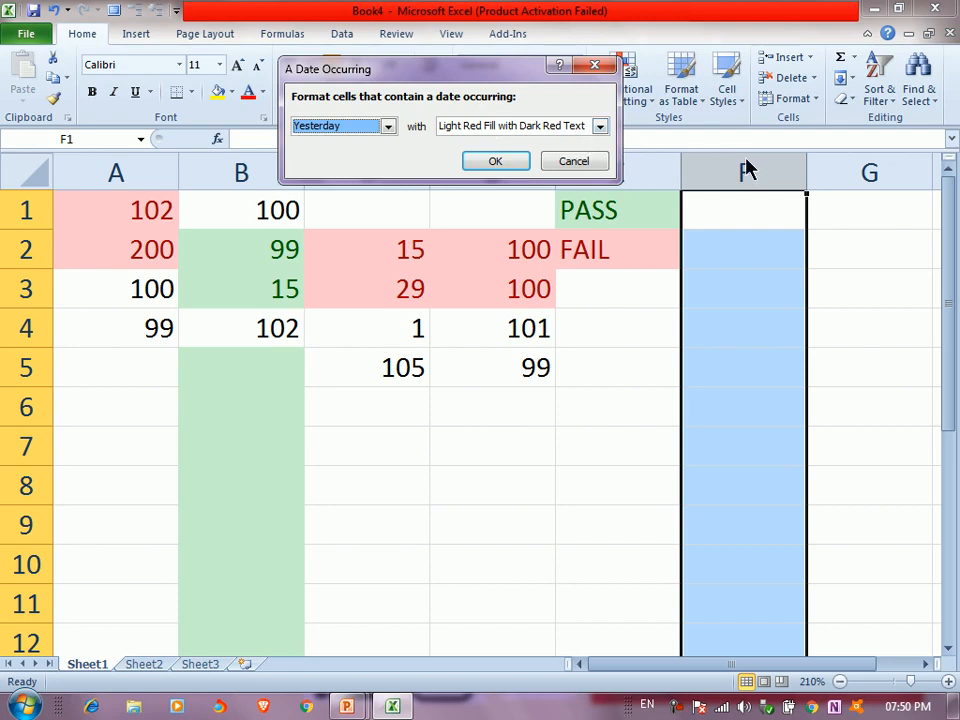
click(506, 162)
Enlarge the Windows taskbar to check the current date, and restore its original height.
click(754, 221)
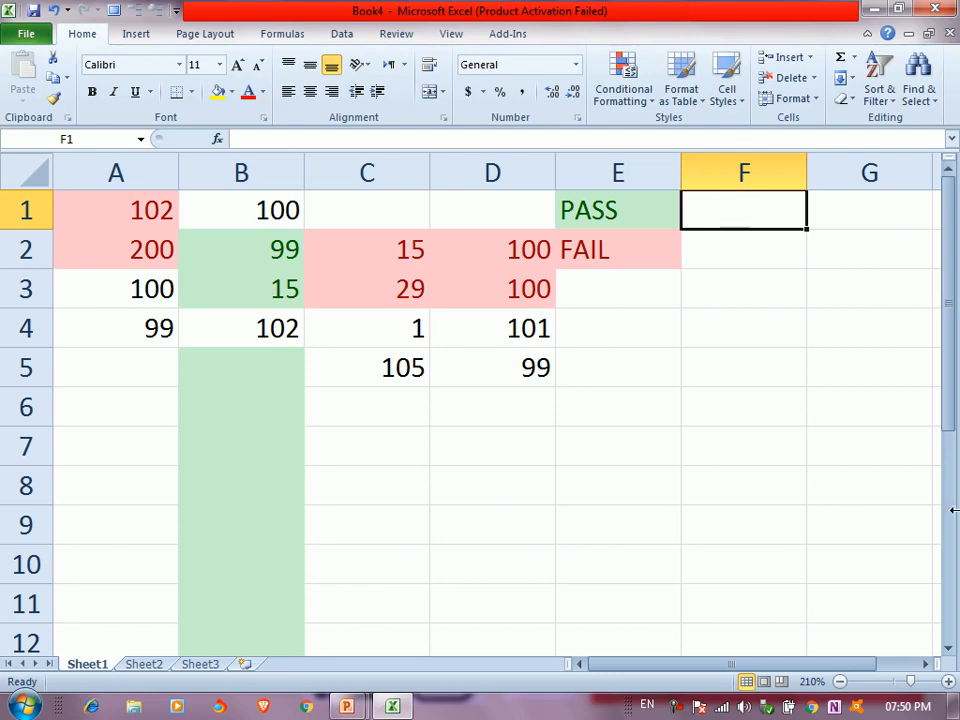
drag(542, 688, 519, 667)
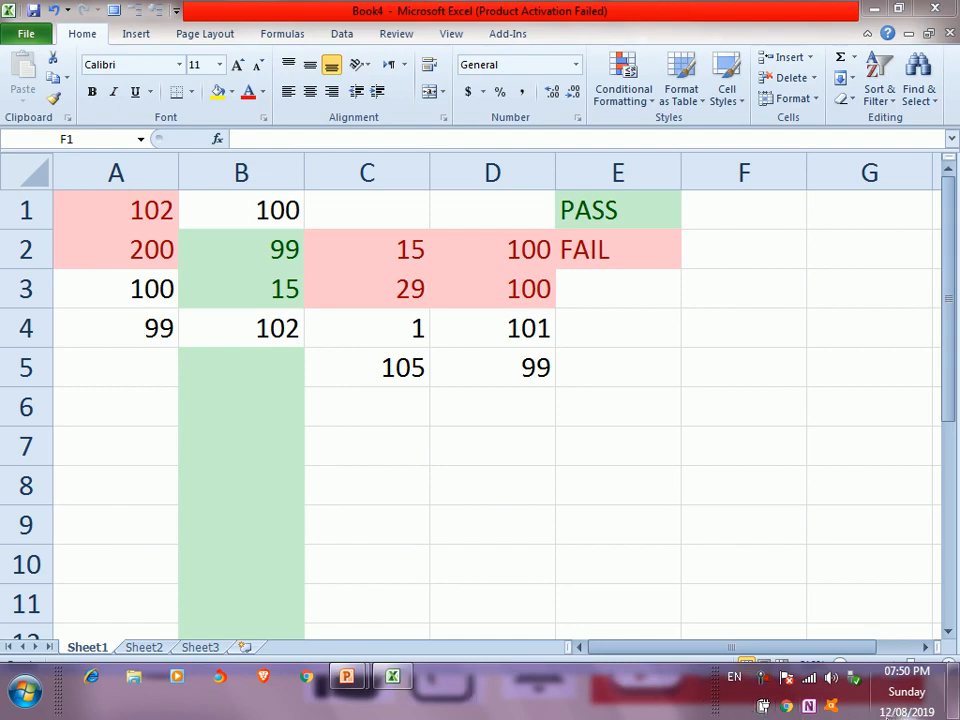
mouse_move(886, 712)
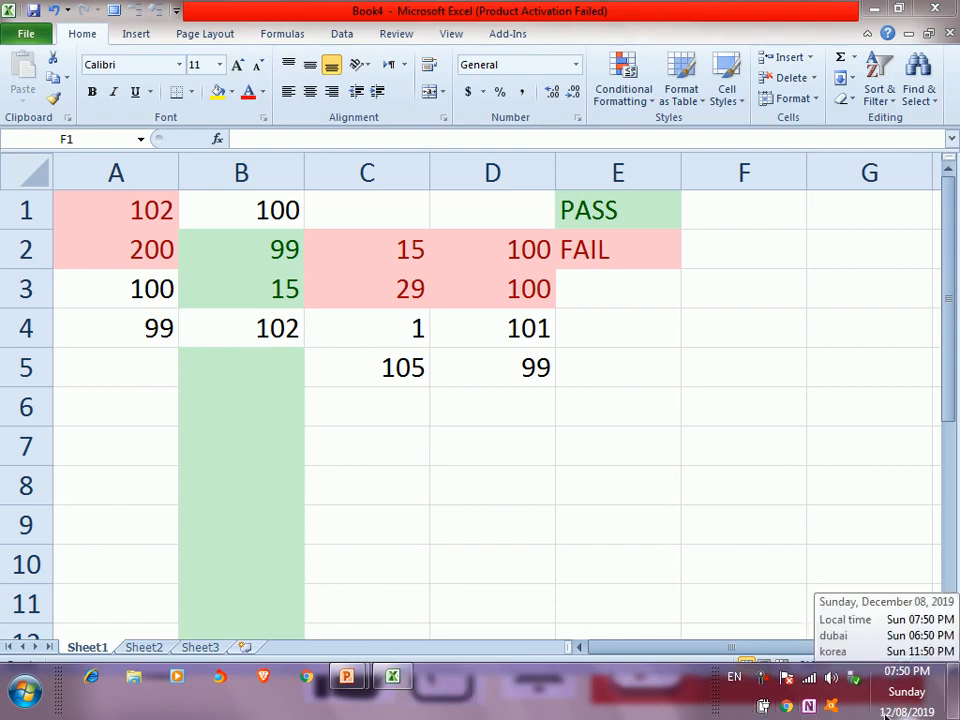
drag(553, 663, 553, 698)
Enter the test dates 12/07/2019 in cell F1 and 12/08/2019 in cell F2.
click(723, 208)
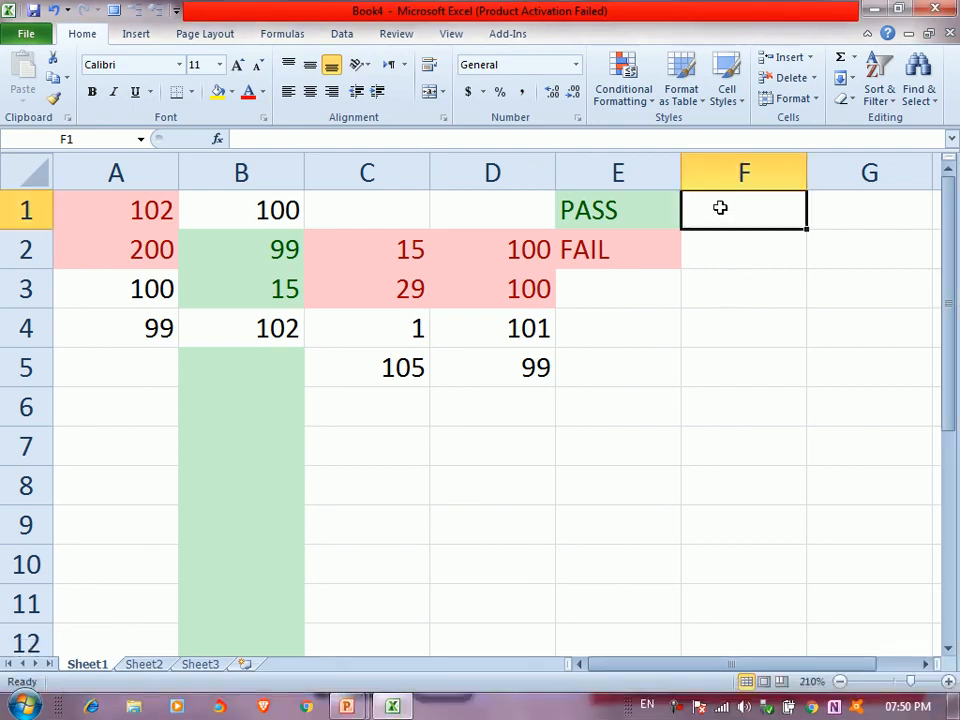
text(12/07/)
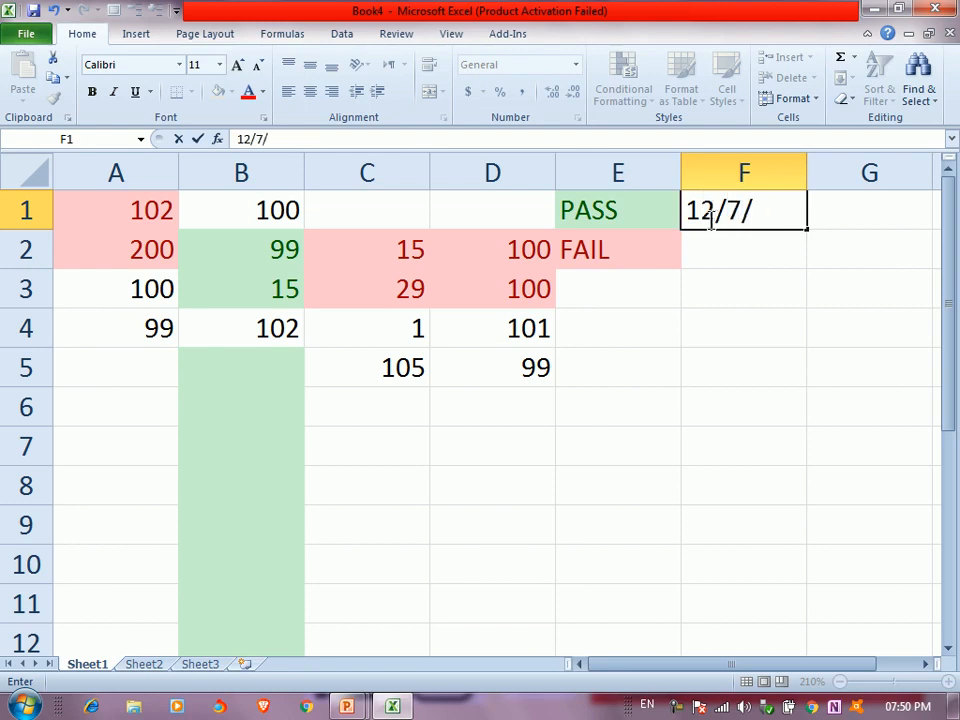
text(2019)
key(Return)
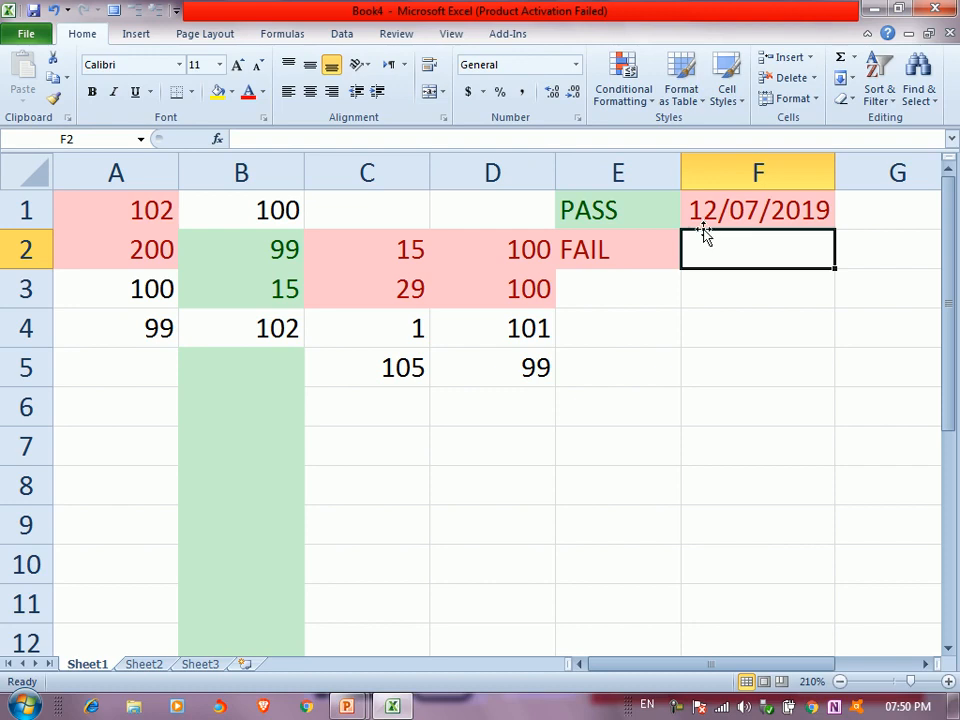
text(12/)
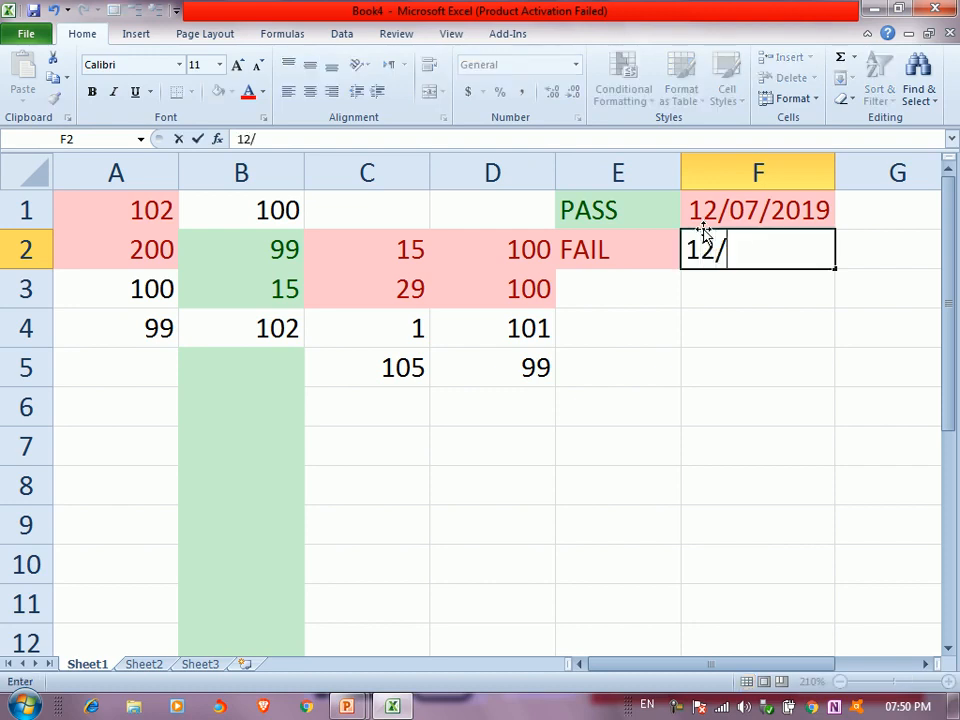
text(08/2019)
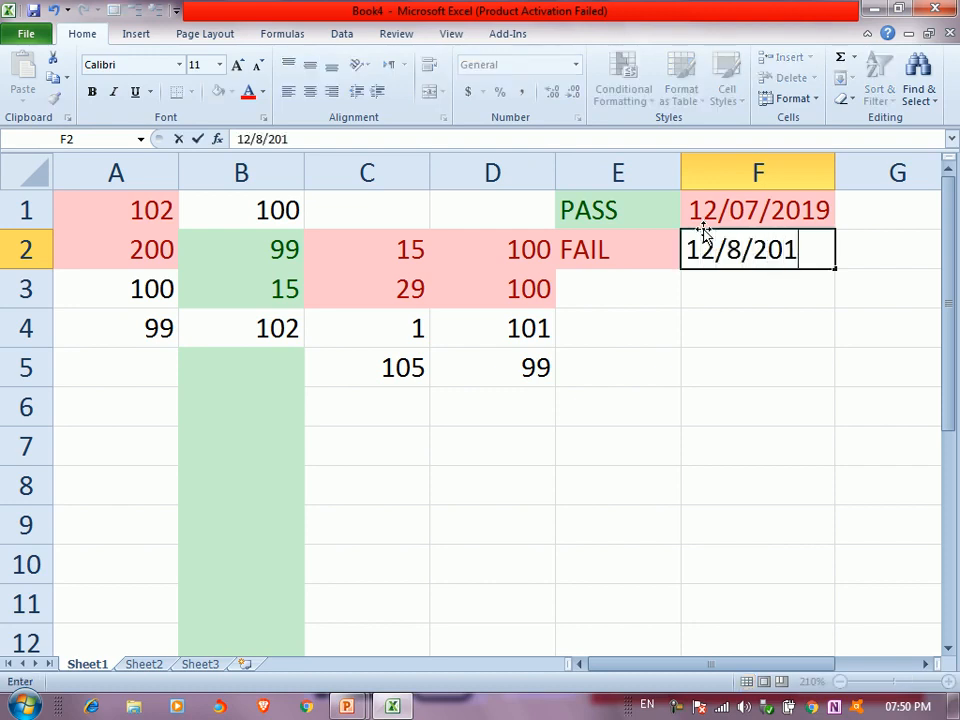
key(Return)
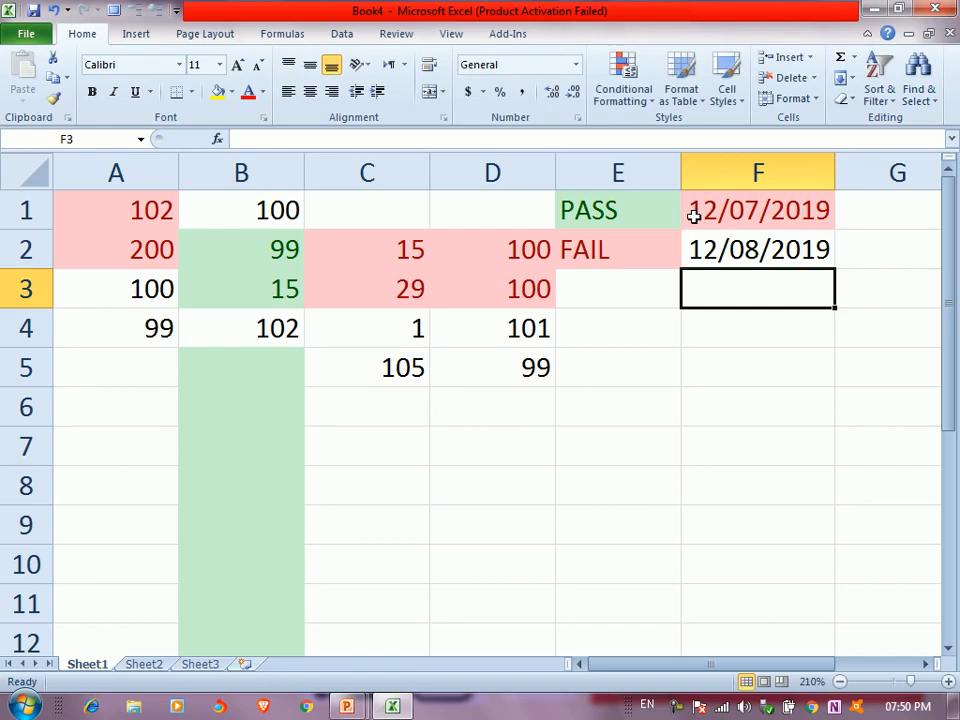
key(Right)
key(Right)
key(Right)
key(Right)
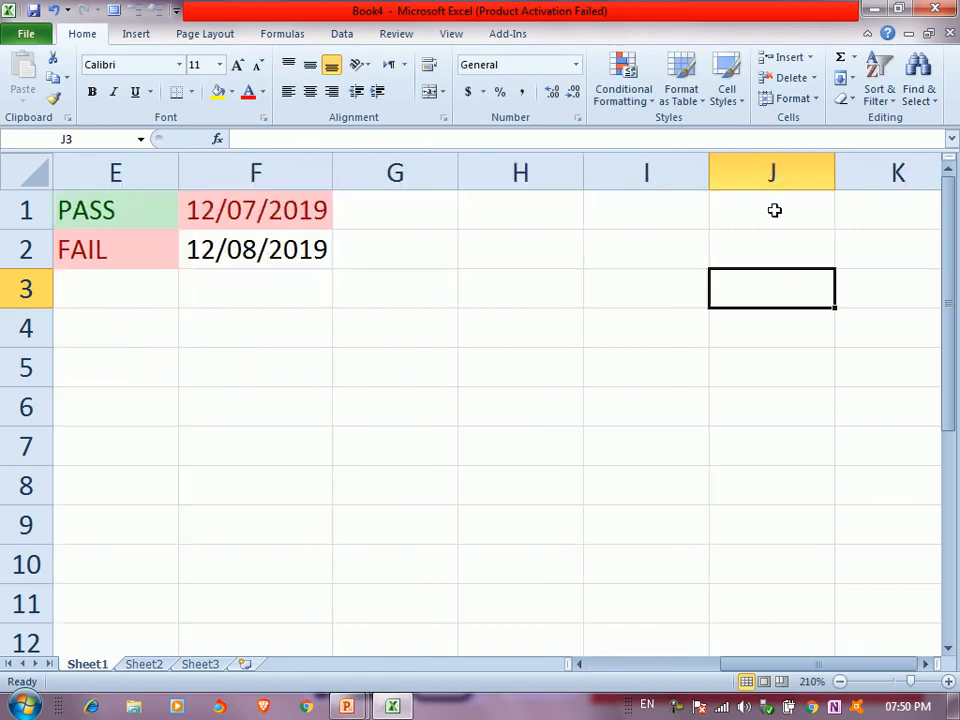
click(517, 224)
click(620, 95)
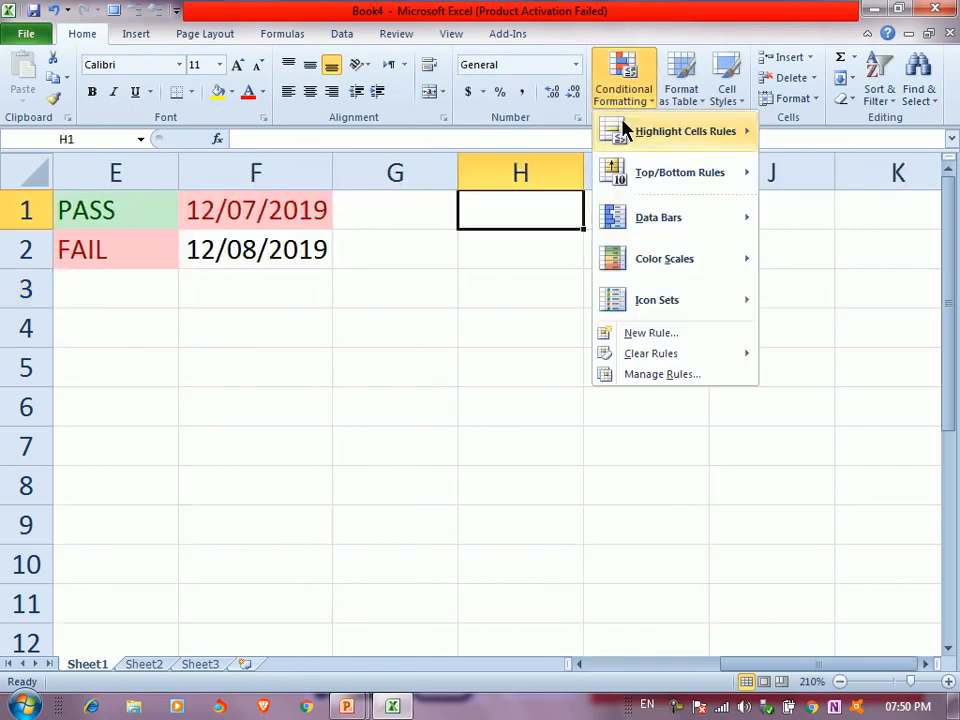
mouse_move(729, 135)
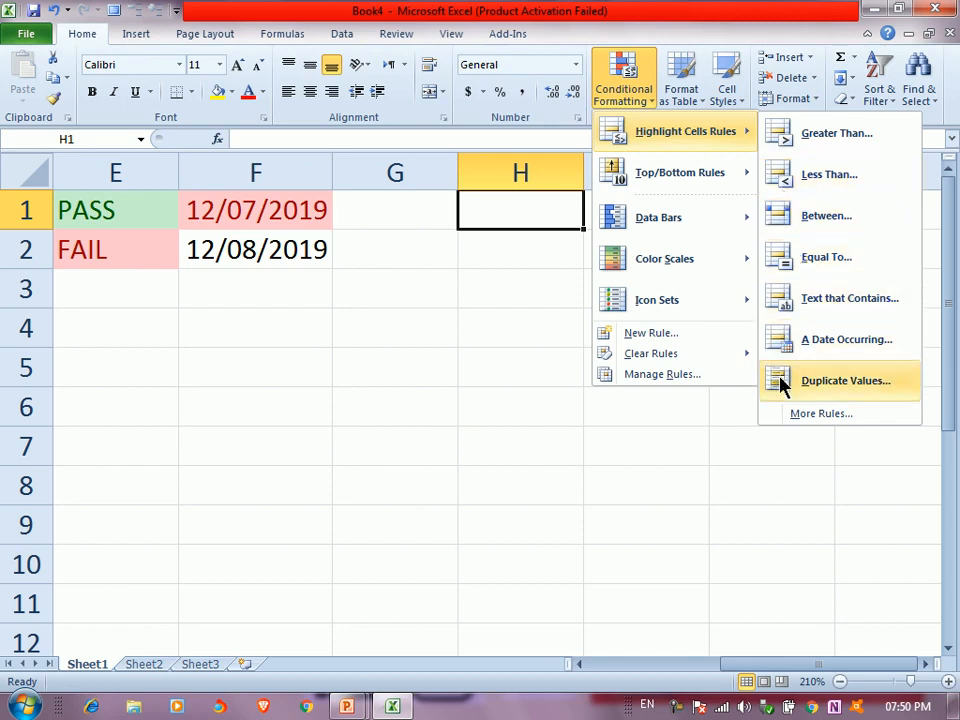
click(435, 199)
Add a Duplicate Values conditional formatting rule for Duplicate values to column G with Light Red Fill with Dark Red Text.
click(418, 172)
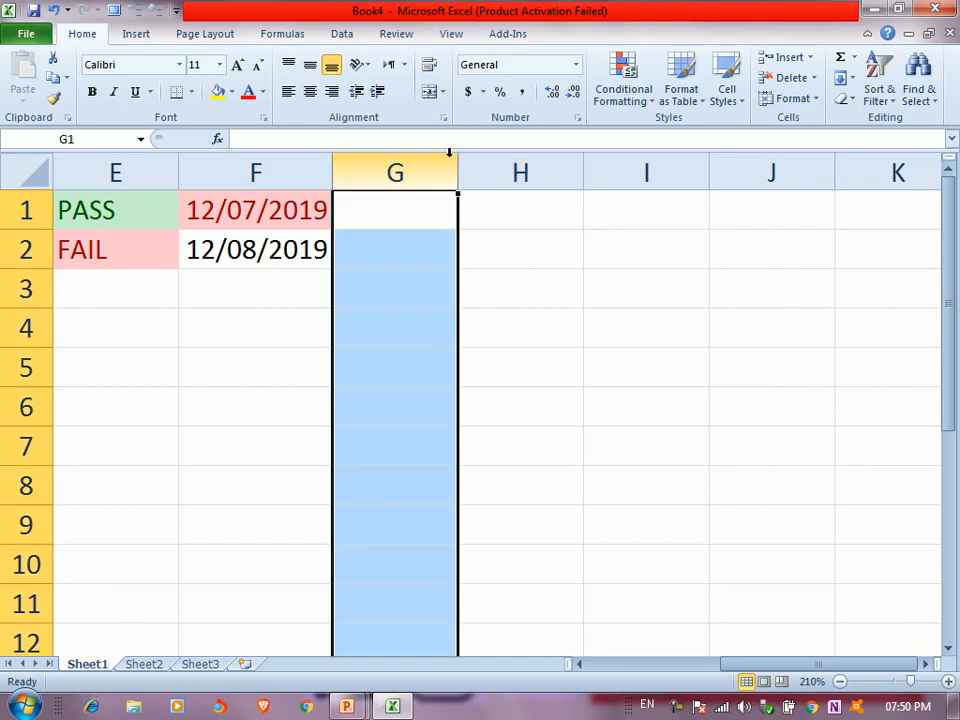
click(628, 93)
mouse_move(636, 135)
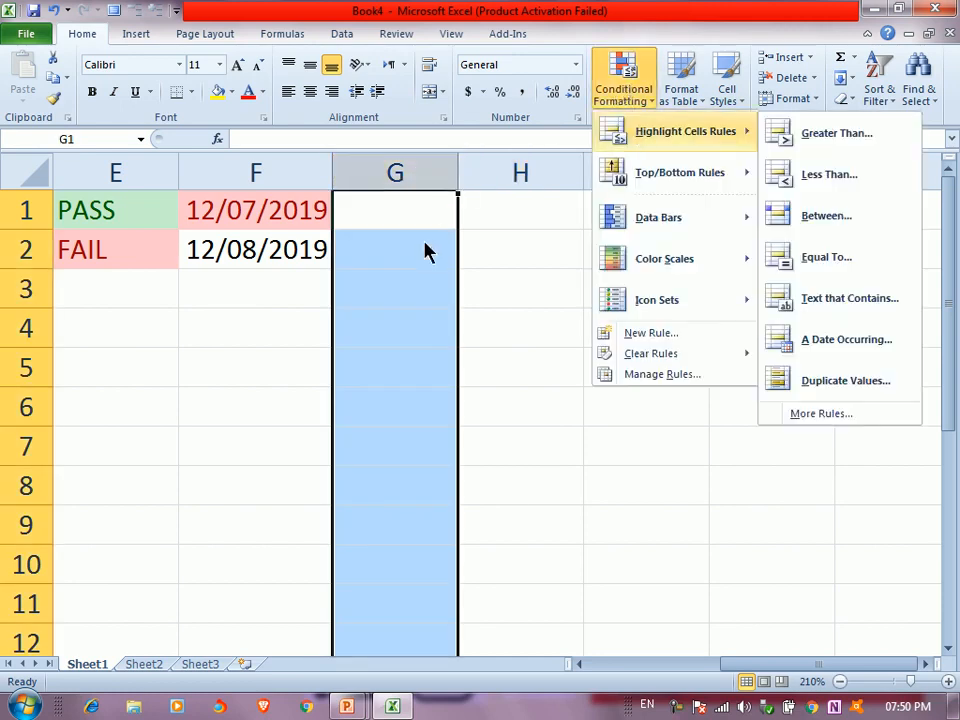
click(797, 384)
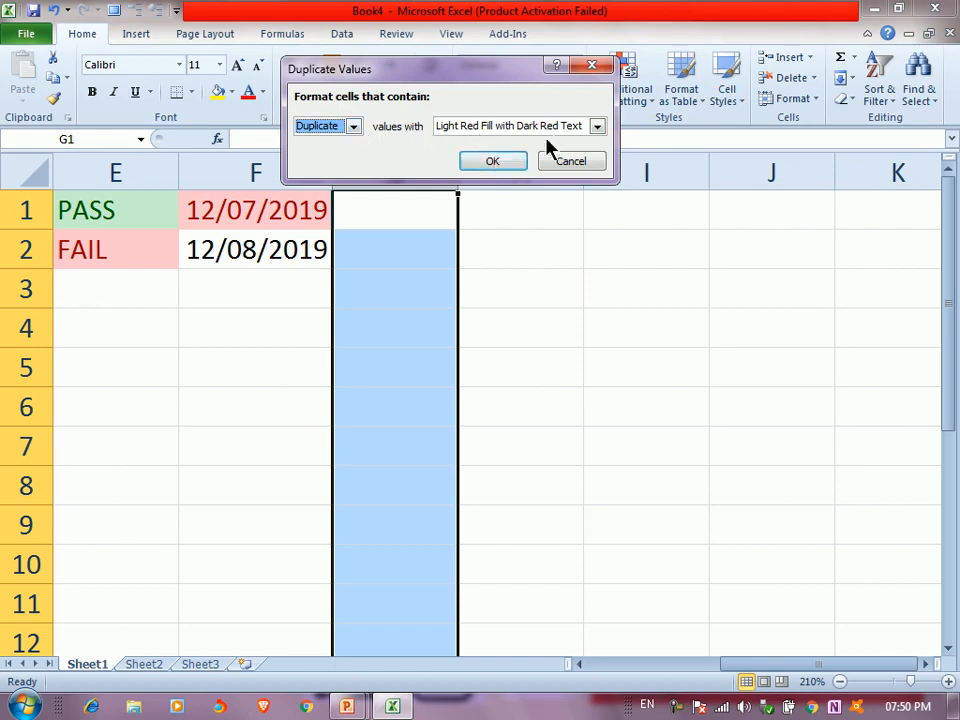
click(497, 165)
Enter the test words SHAHCOM, AKORA, PAKISTAN and SHAHCOM in cells G1 to G4.
click(418, 206)
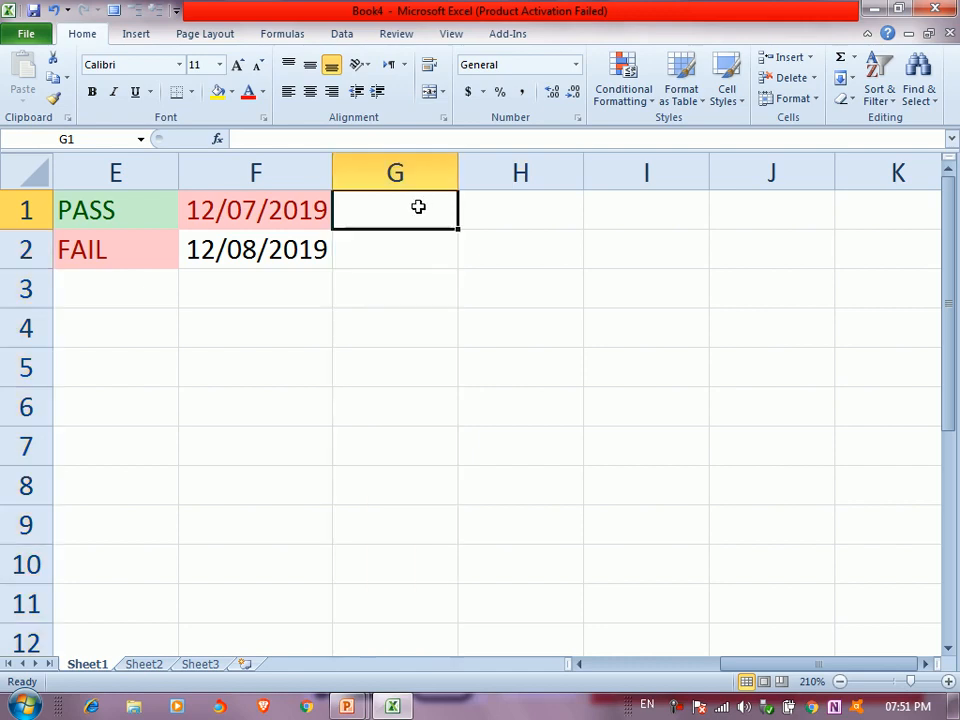
text(SH)
key(BackSpace)
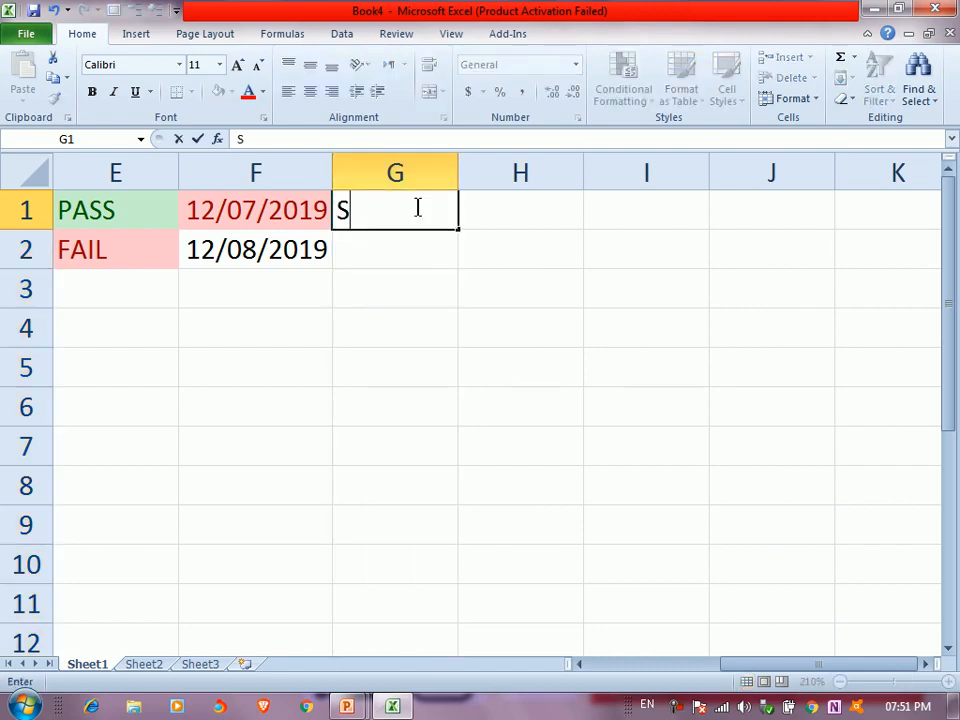
text(HAHCOM)
key(Return)
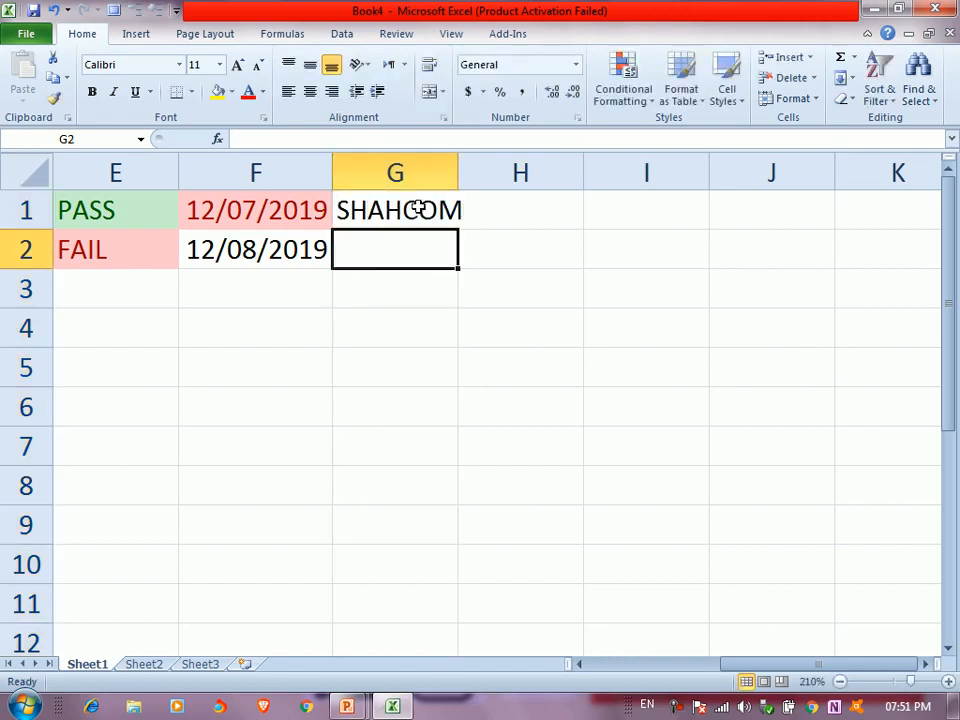
text(AKORA)
key(Return)
text(PAKISTAN)
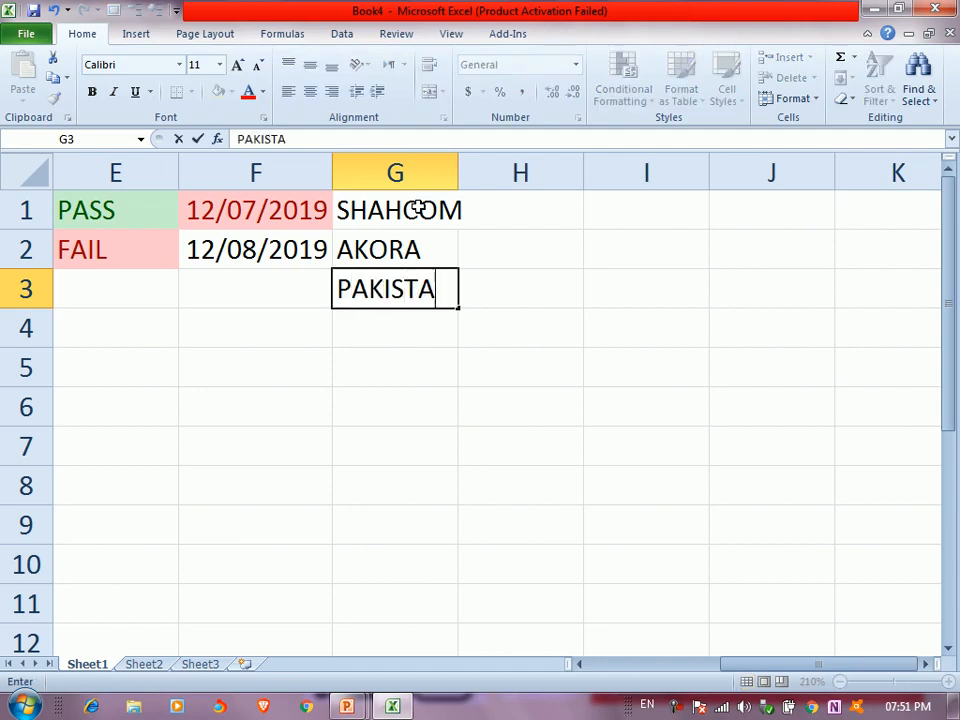
key(Return)
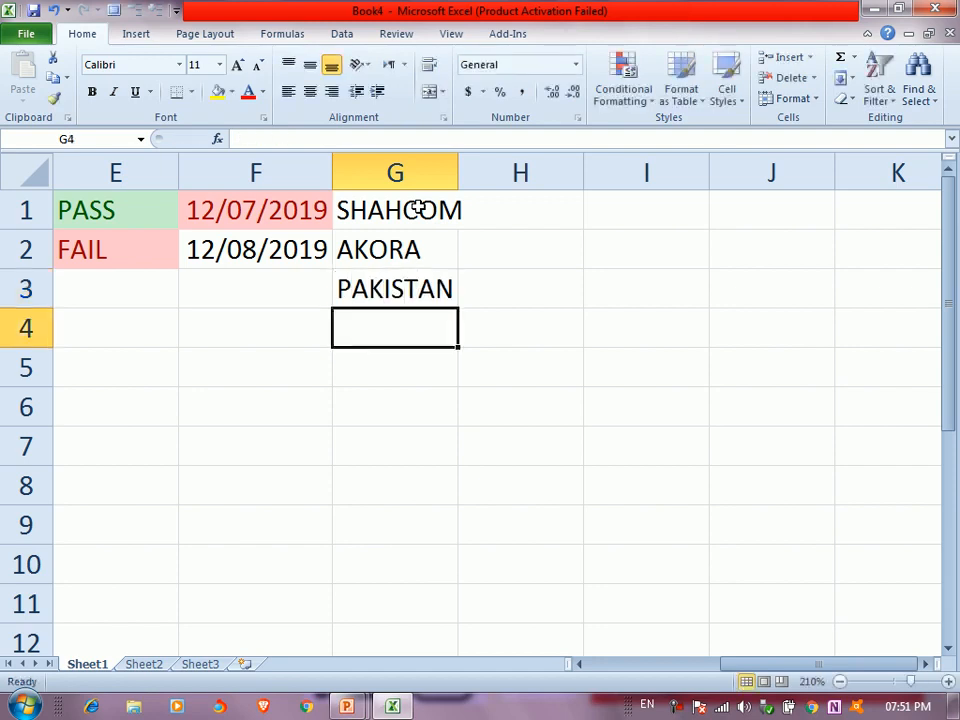
text(SHAHCOM)
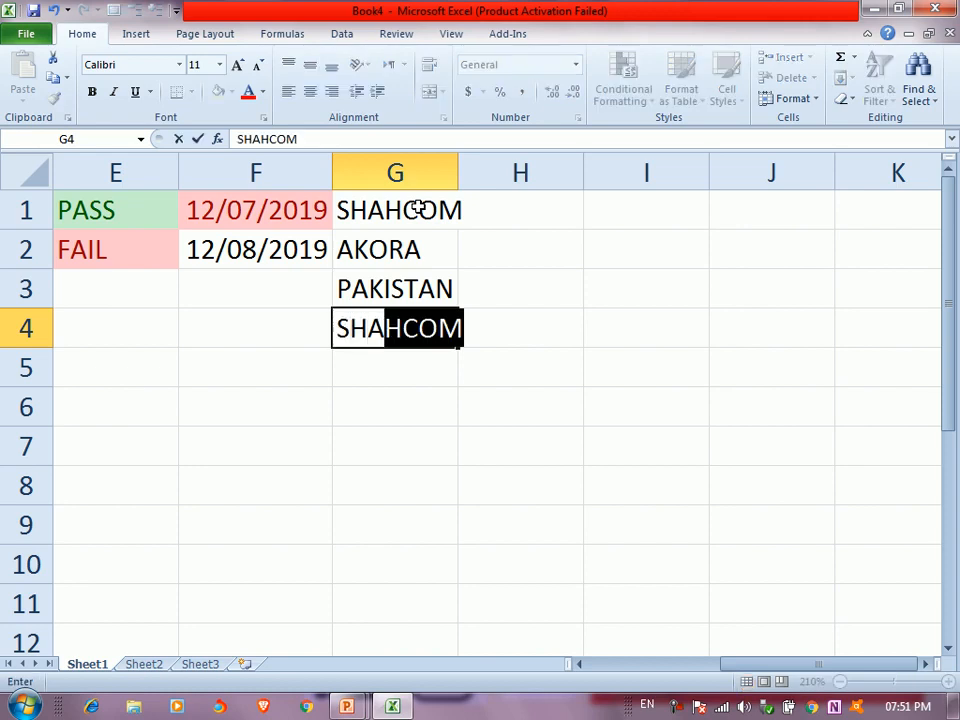
key(Return)
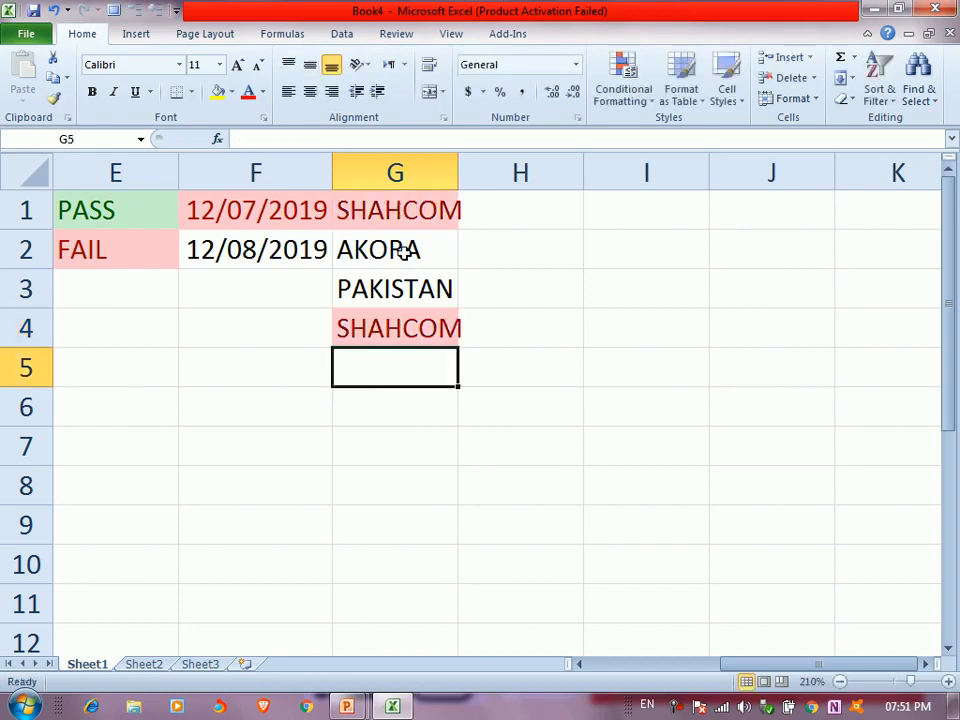
Add a Duplicate Values rule for Unique values to column G with Yellow Fill with Dark Yellow Text, and widen the column to fit its entries.
click(622, 98)
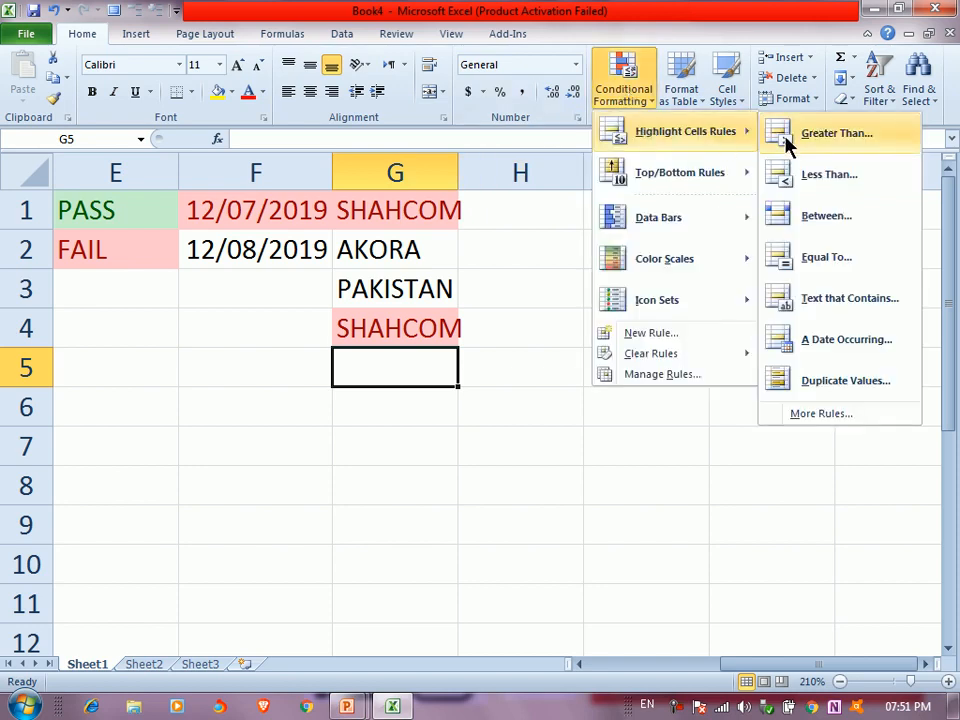
click(471, 377)
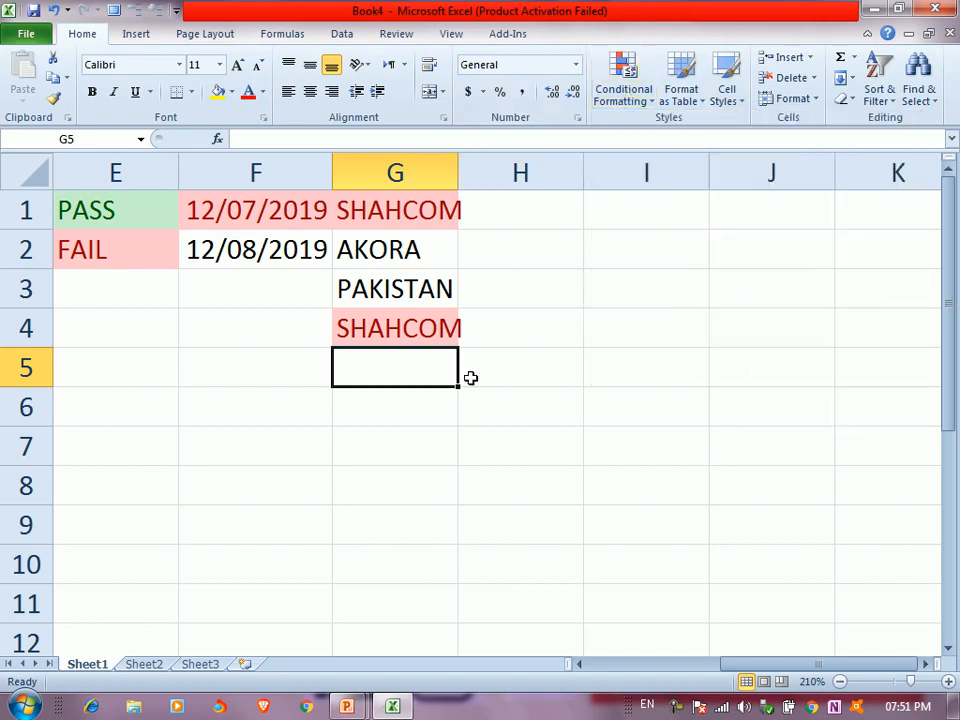
click(381, 193)
click(628, 100)
mouse_move(685, 131)
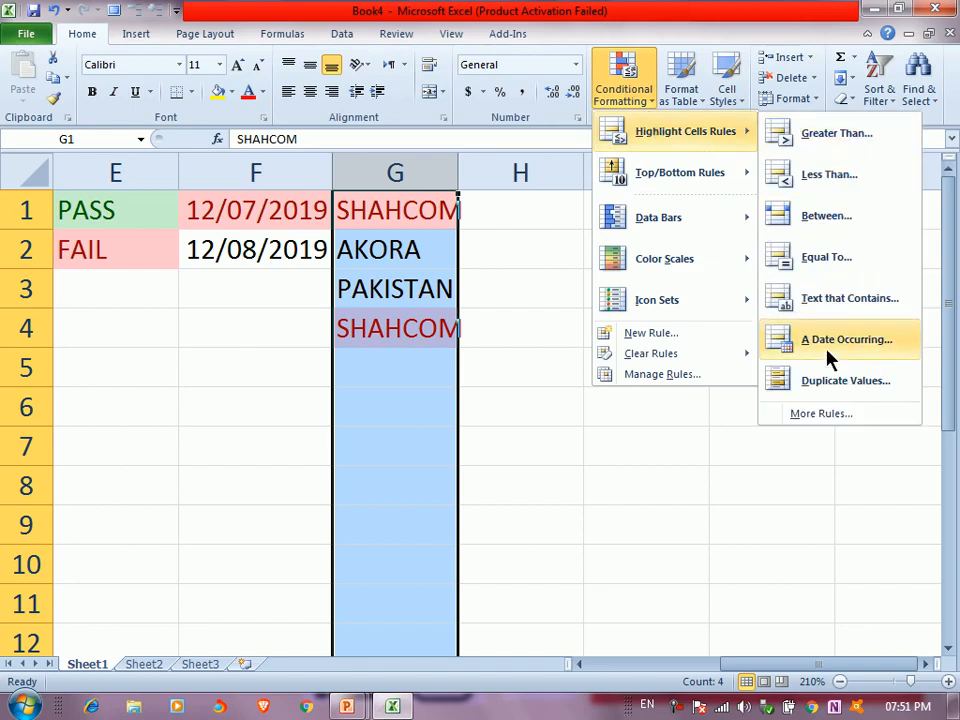
click(830, 384)
click(350, 127)
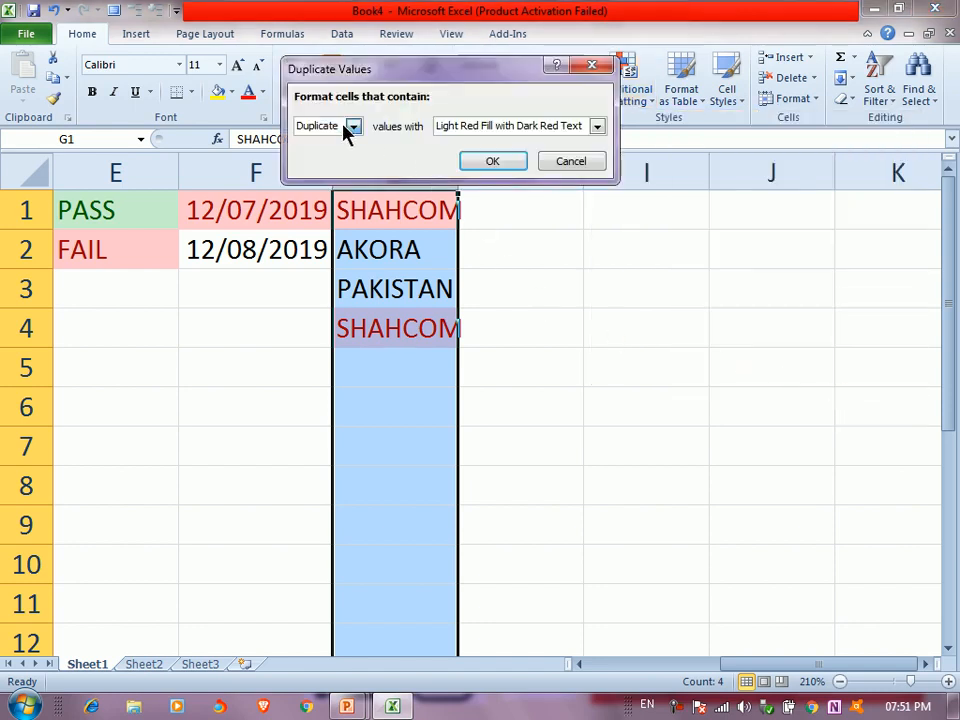
click(326, 156)
click(448, 127)
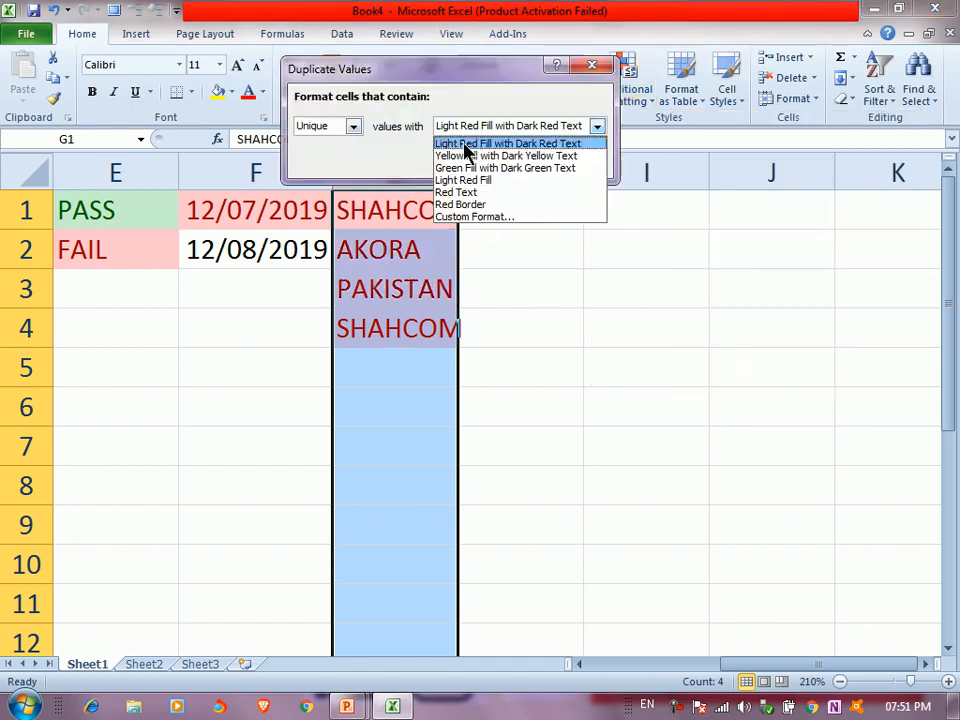
click(480, 156)
click(487, 164)
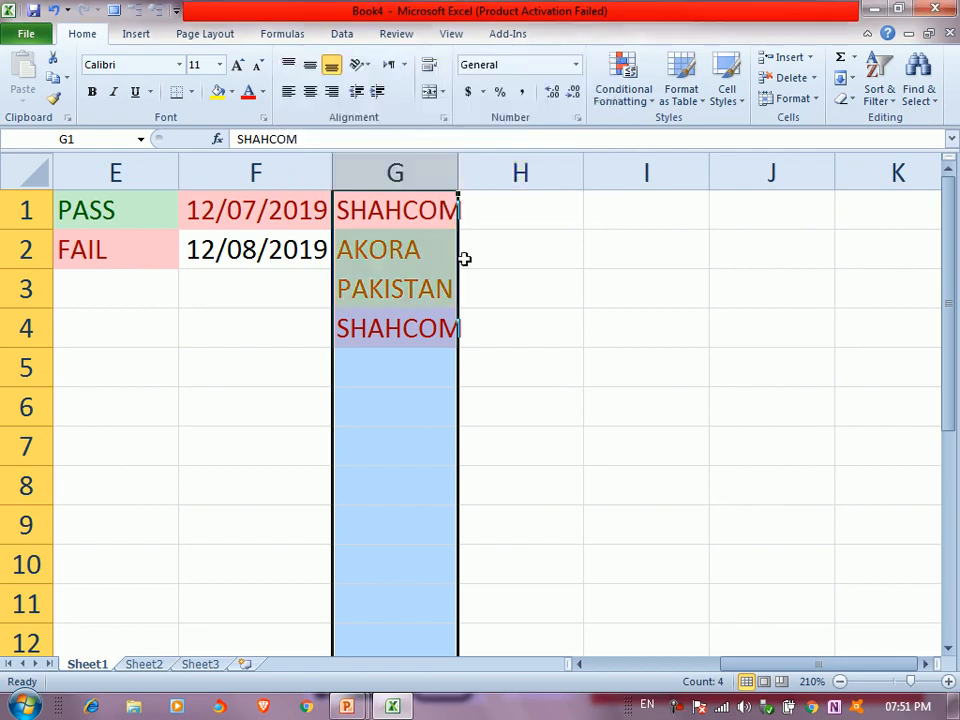
click(408, 372)
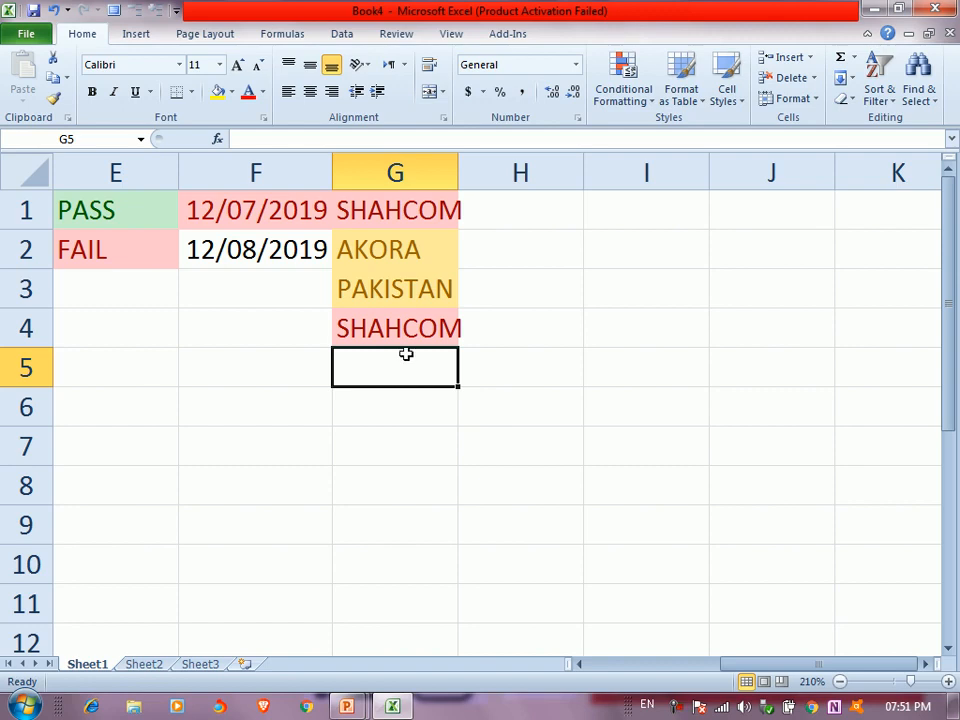
drag(459, 174, 471, 172)
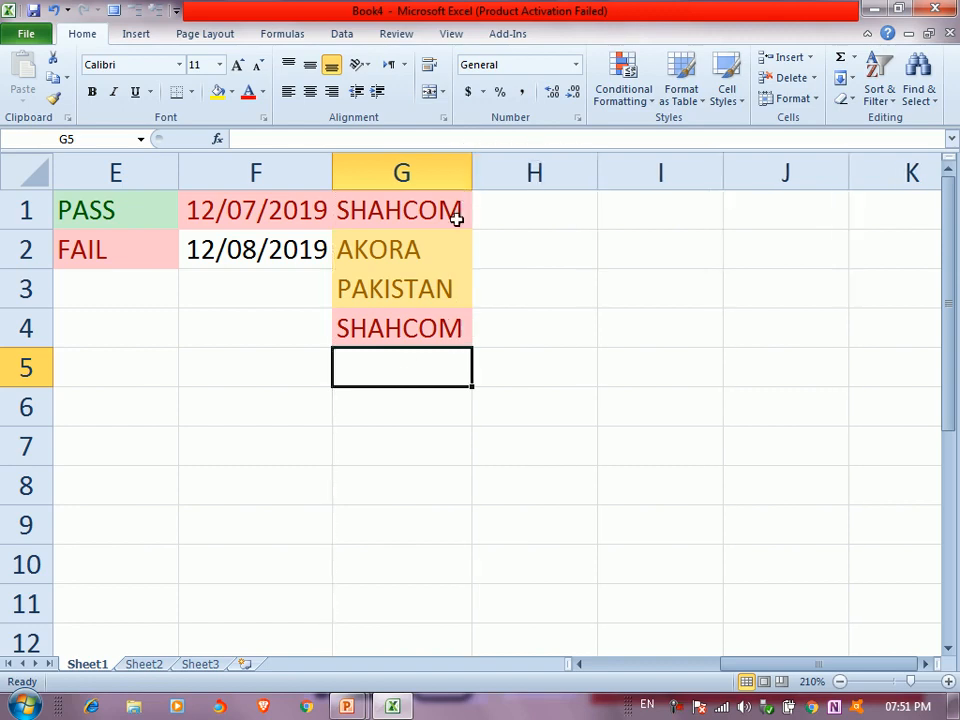
click(510, 205)
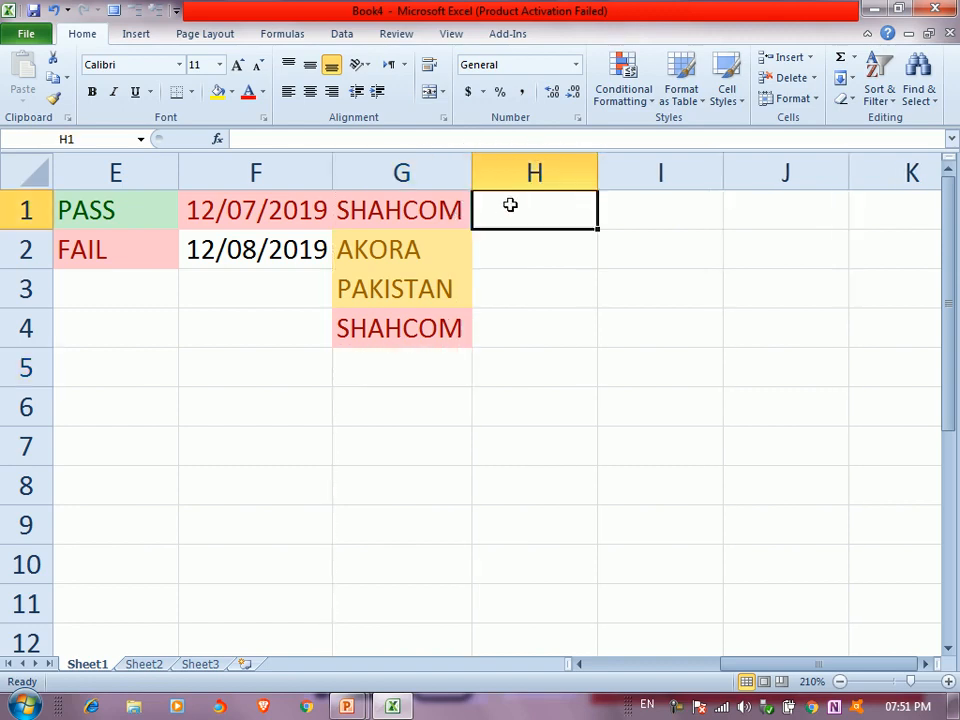
click(608, 100)
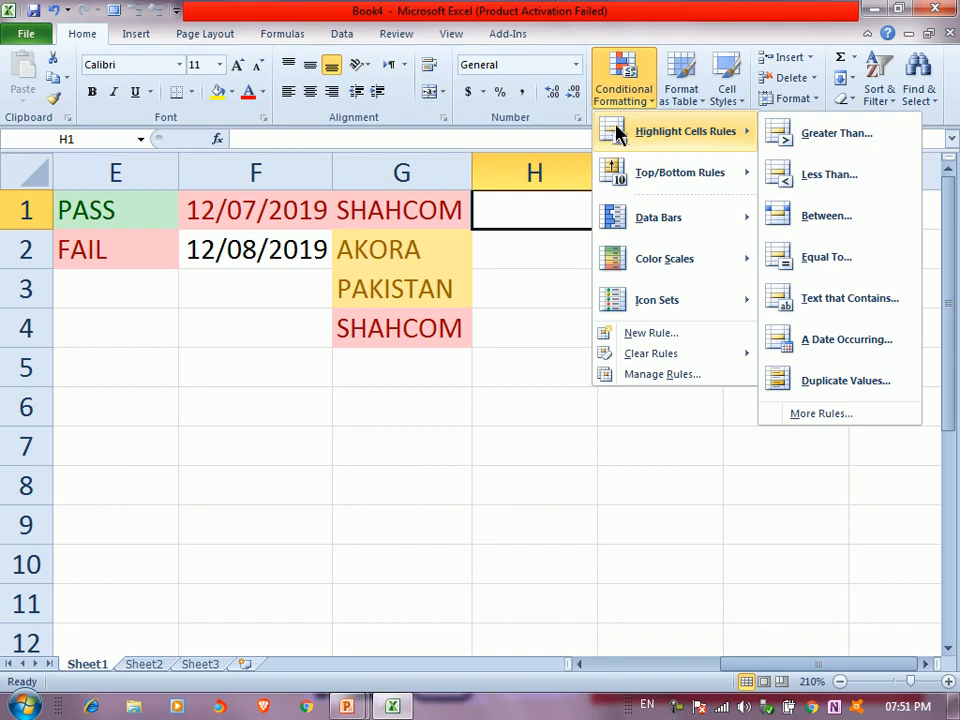
mouse_move(605, 172)
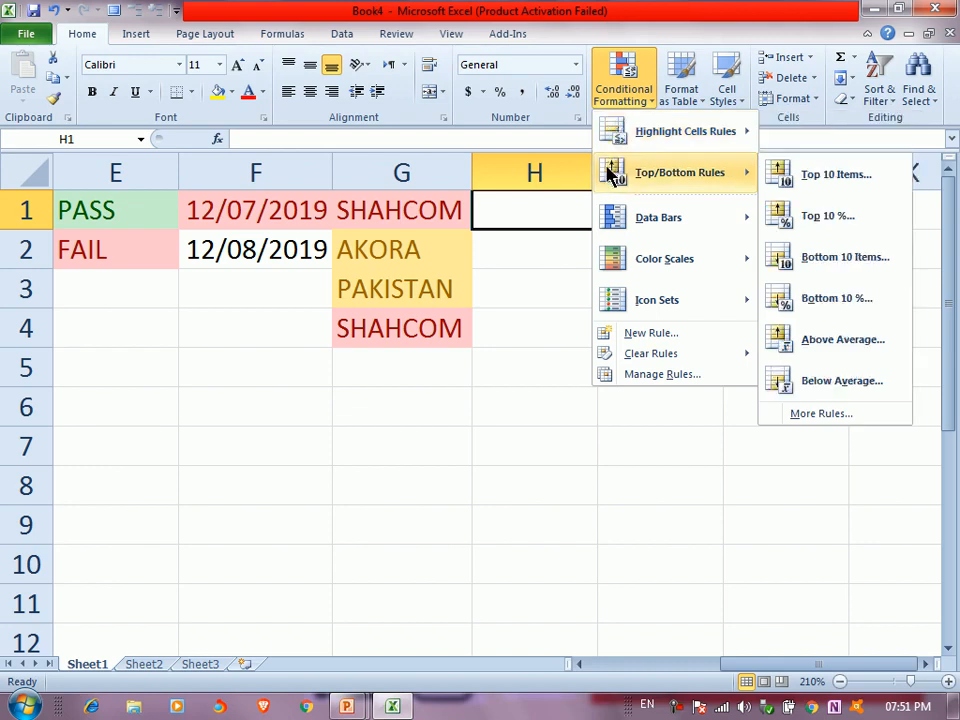
click(519, 212)
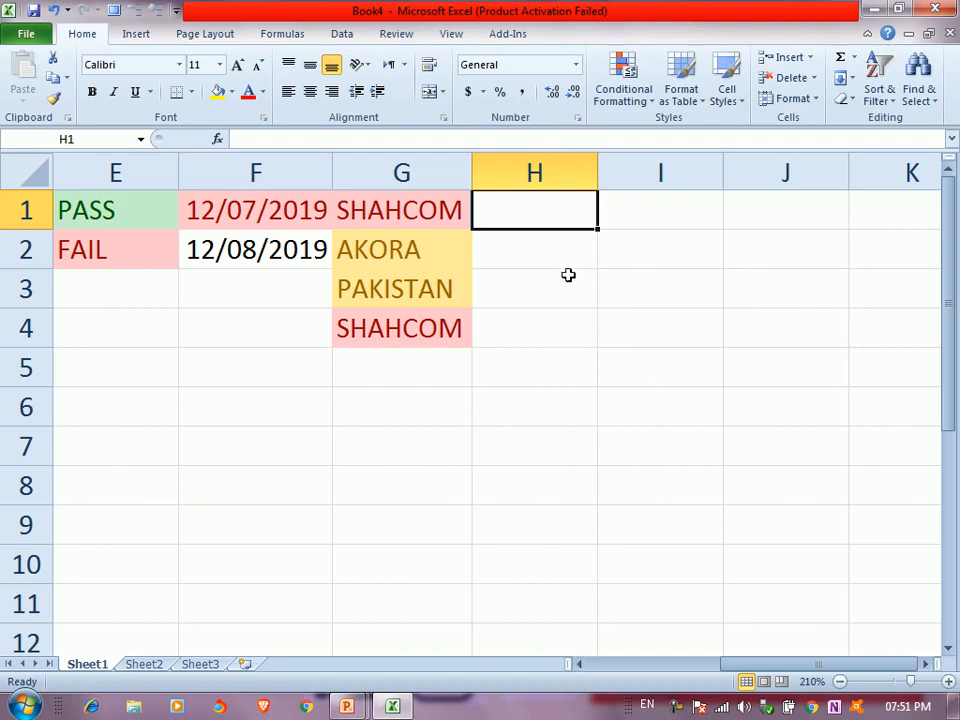
text(1)
key(Escape)
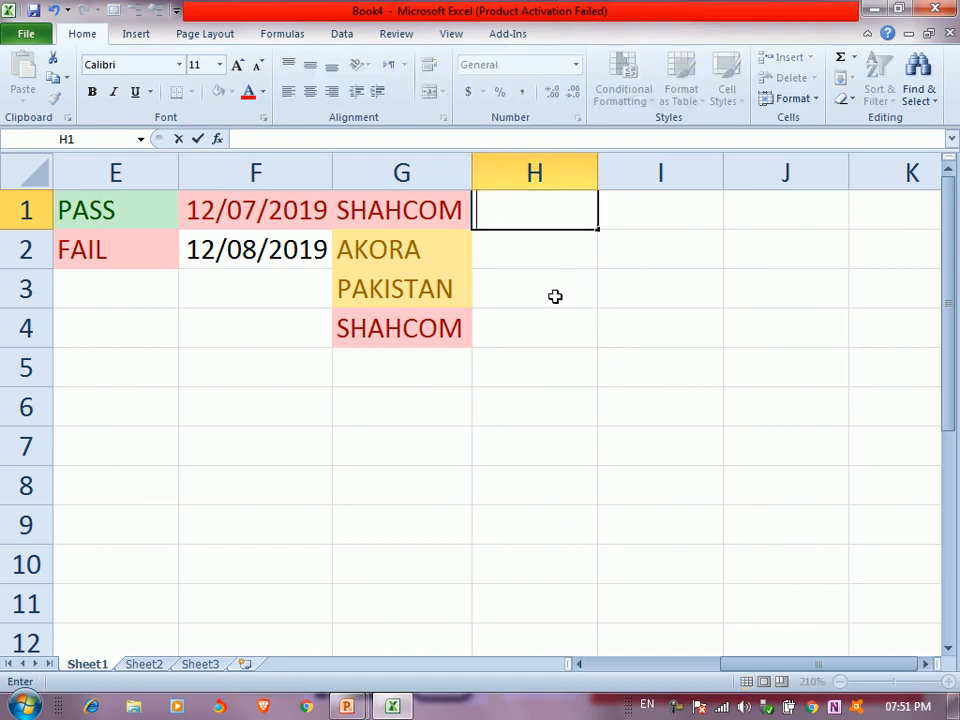
Enter 1 in cell K1 and 2 in cell K2, and fill the number series down to 10 in cell K10.
key(Right)
key(Right)
key(Right)
key(Right)
key(Right)
key(Right)
key(Left)
key(Left)
key(Left)
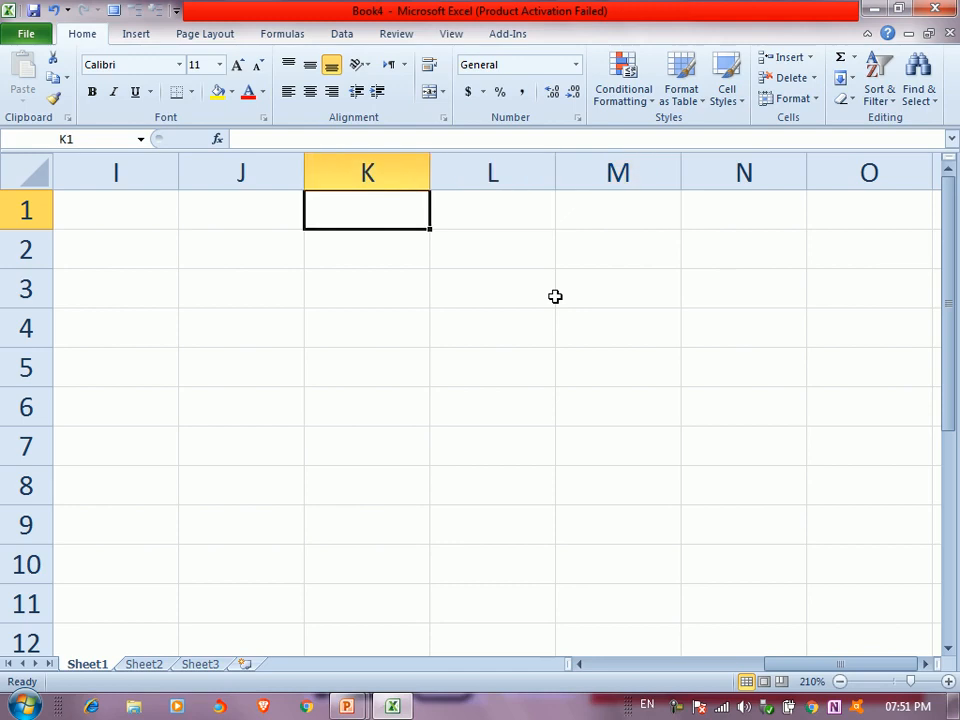
text(1)
key(Return)
text(21)
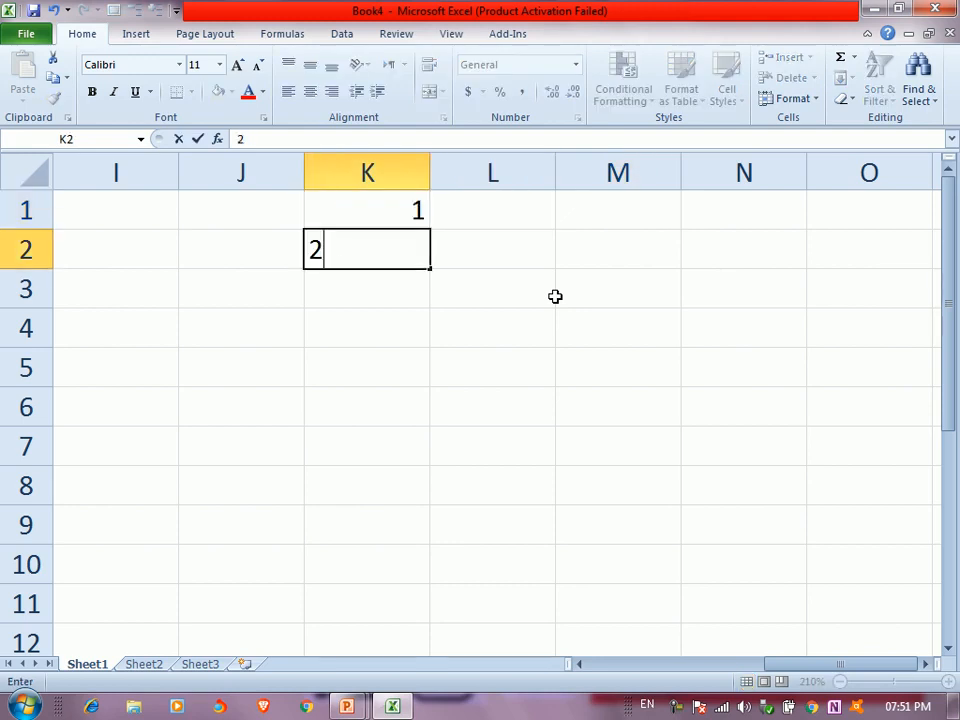
key(BackSpace)
key(Return)
drag(370, 209, 364, 259)
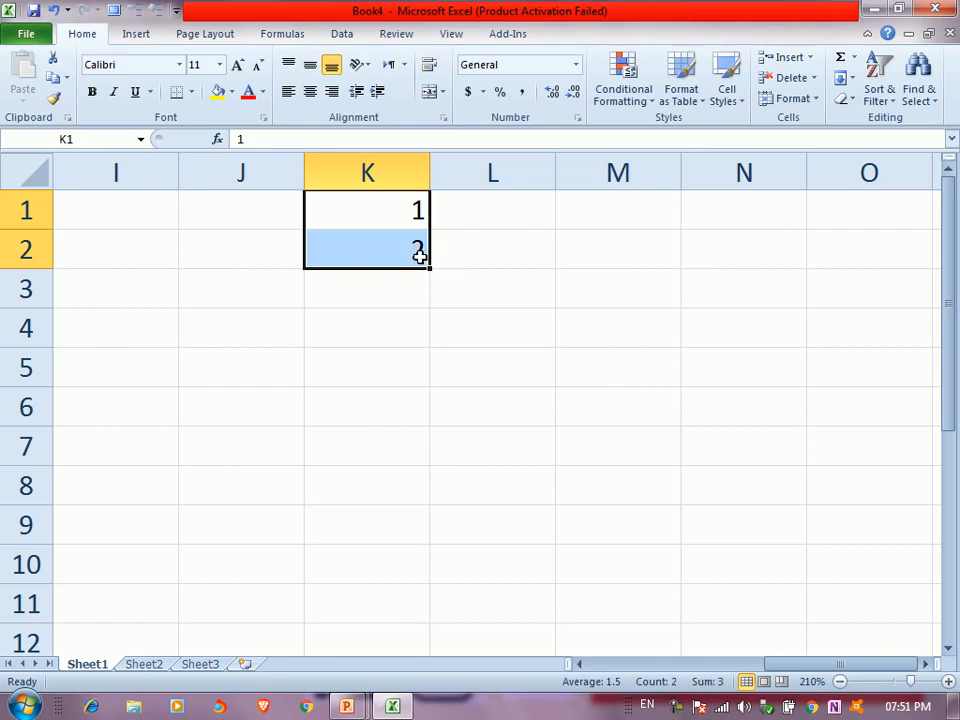
drag(428, 268, 392, 585)
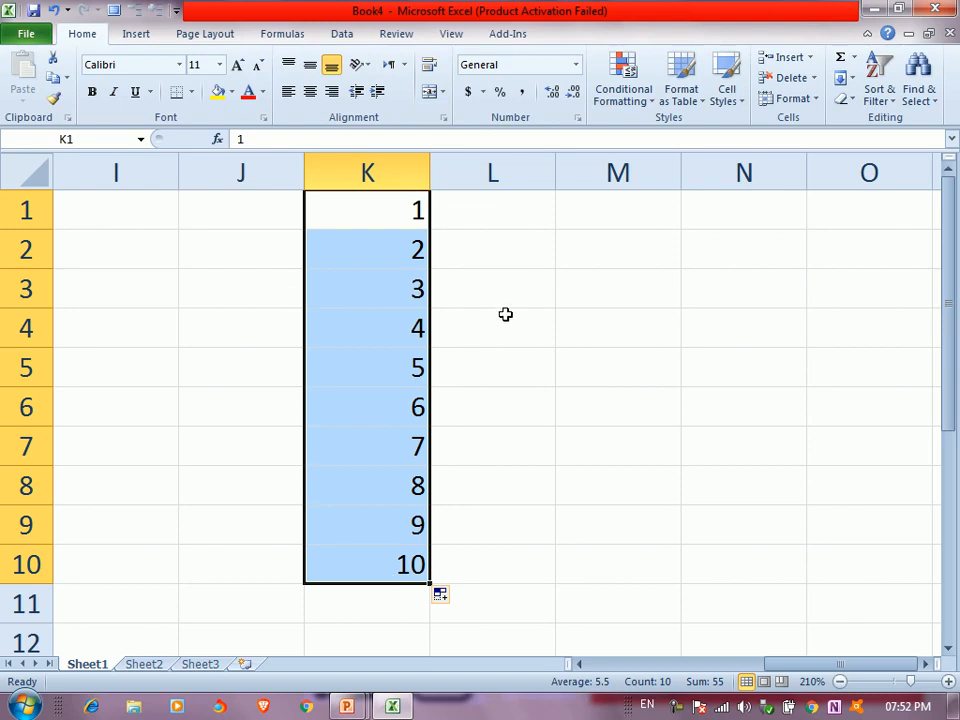
Preview a Top 10 Items rule for the top 3 values in K1:K10 with Light Red Fill with Dark Red Text, and cancel it.
click(615, 98)
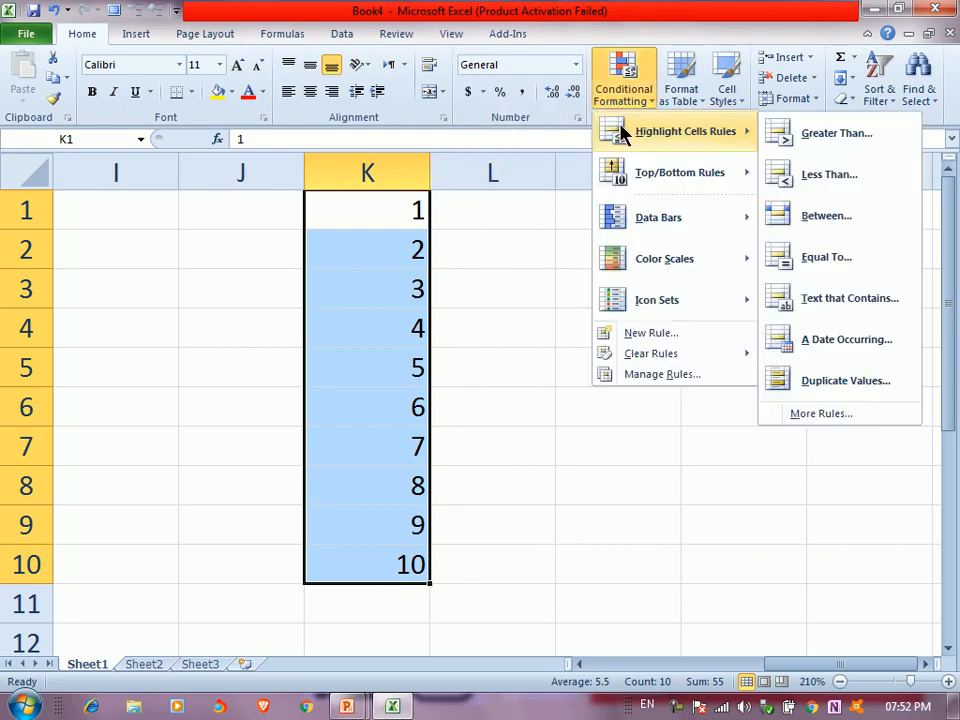
mouse_move(633, 173)
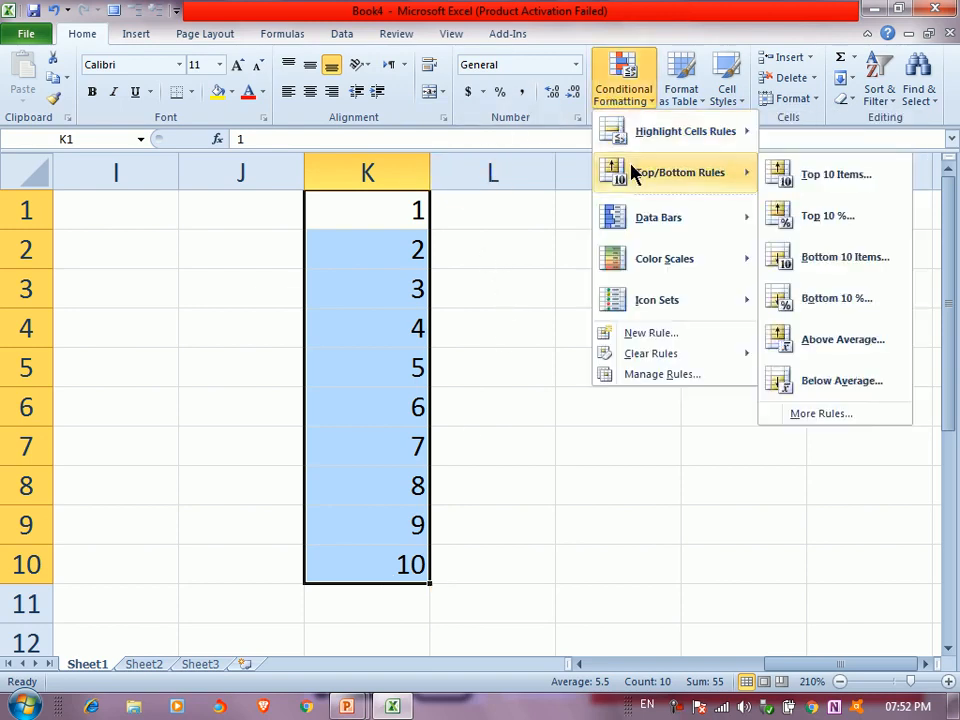
click(793, 177)
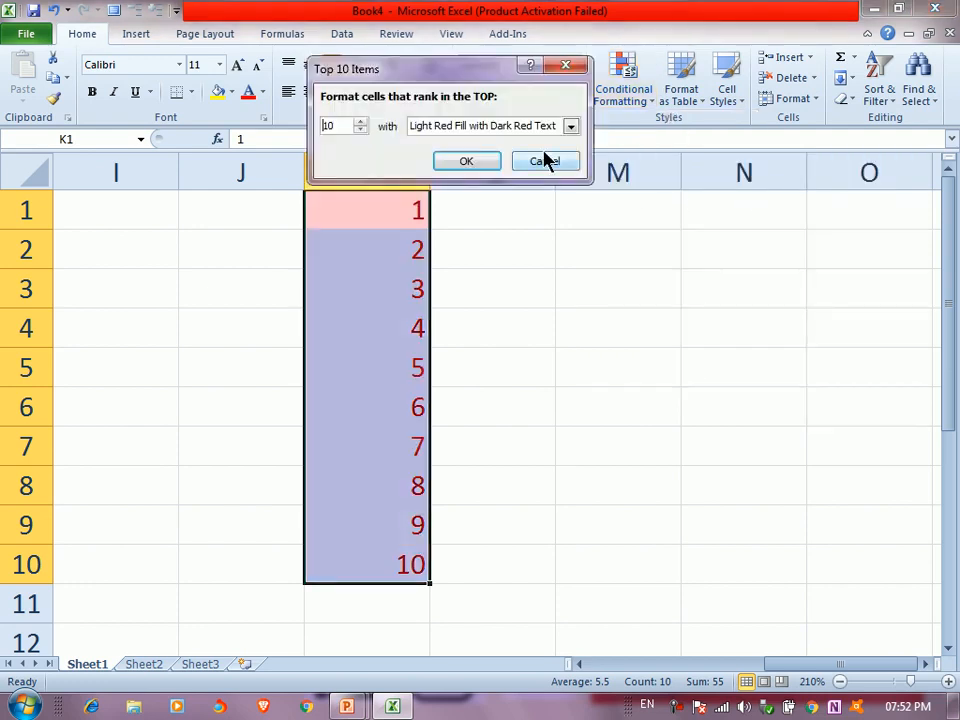
drag(464, 78, 672, 112)
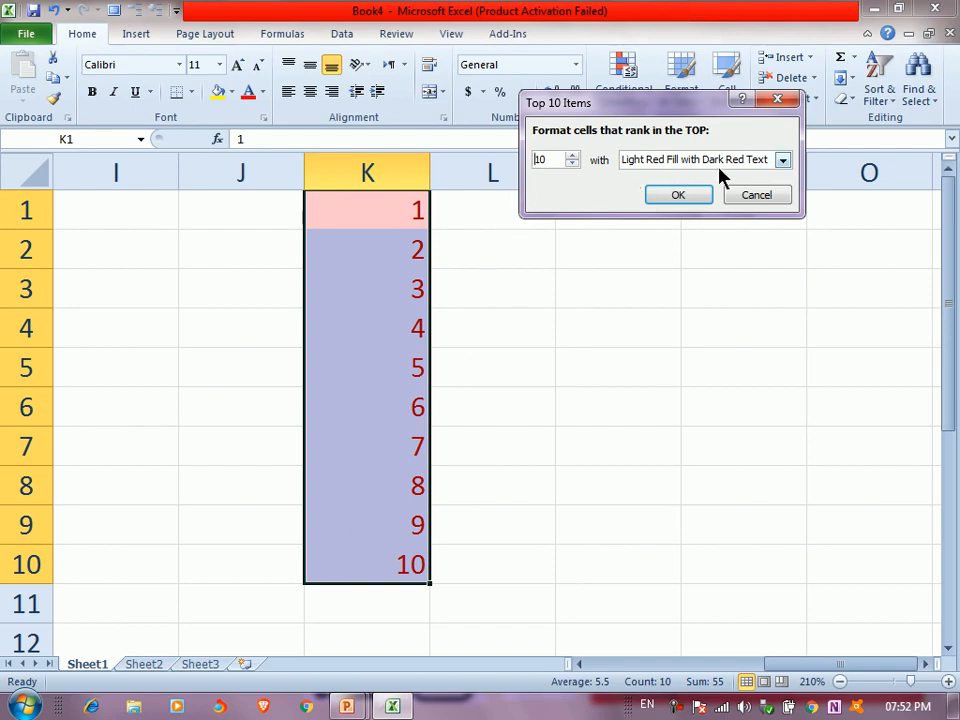
drag(561, 158, 518, 150)
text(3)
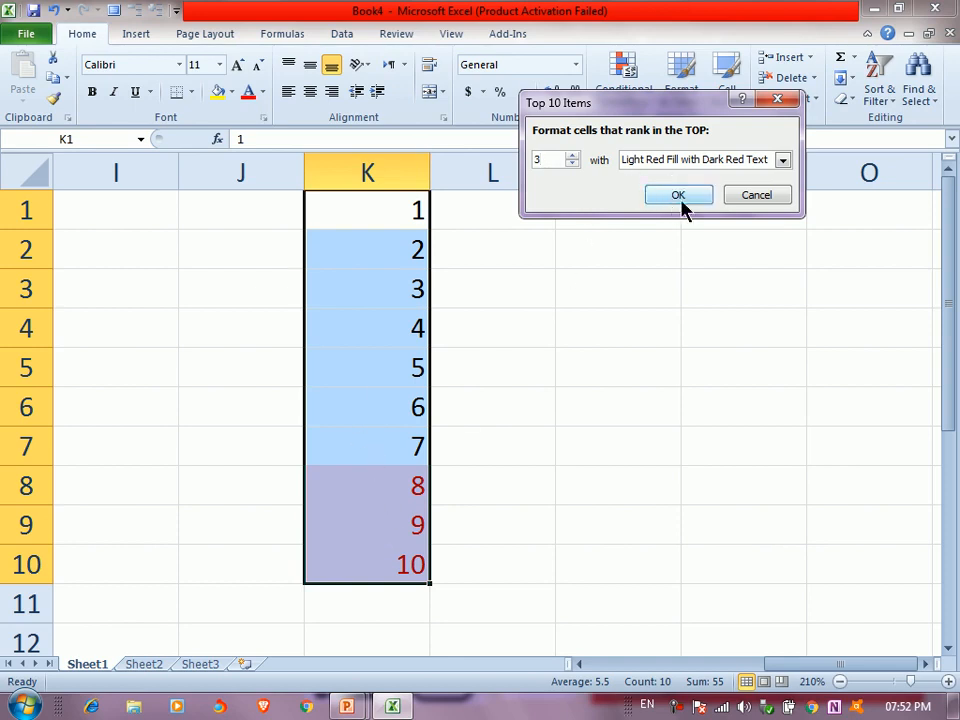
click(741, 201)
Preview a Top 10% rule for the top 30% of K1:K10 with Light Red Fill with Dark Red Text, and cancel it.
click(626, 100)
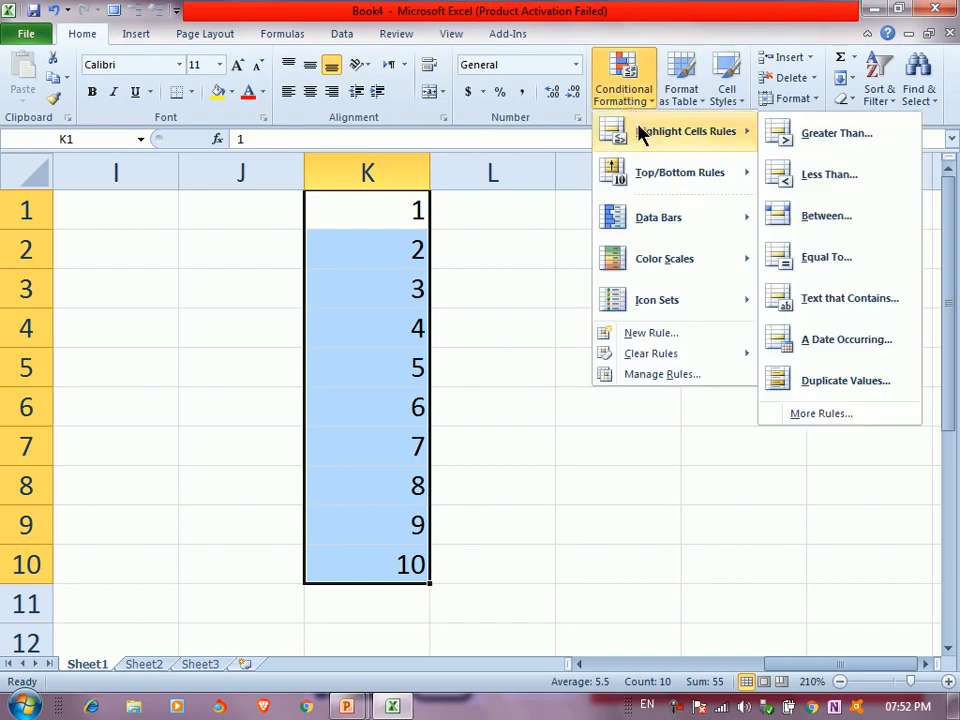
mouse_move(654, 172)
click(831, 216)
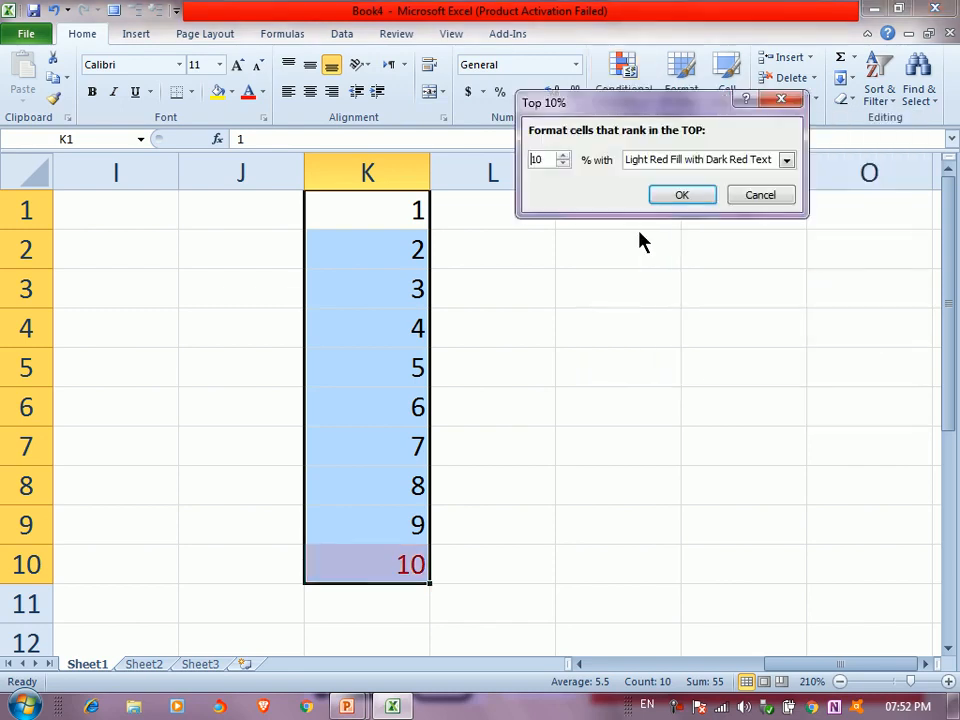
double_click(540, 160)
text(30)
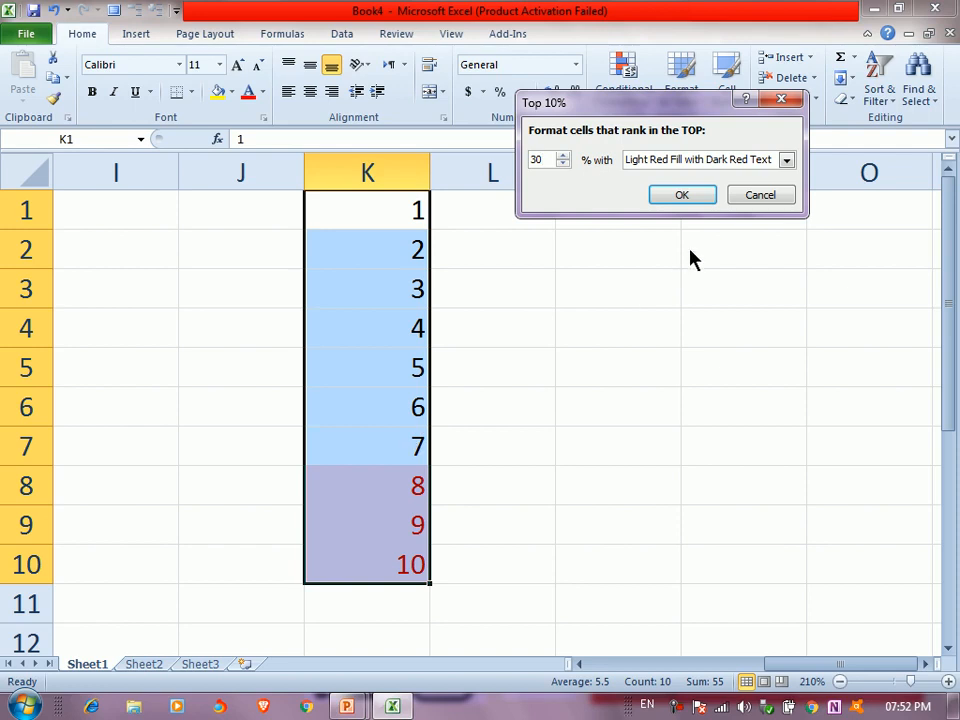
click(760, 195)
Preview a Bottom 10 Items rule for the bottom 3 values in K1:K10 with Green Fill with Dark Green Text, and cancel it.
click(623, 92)
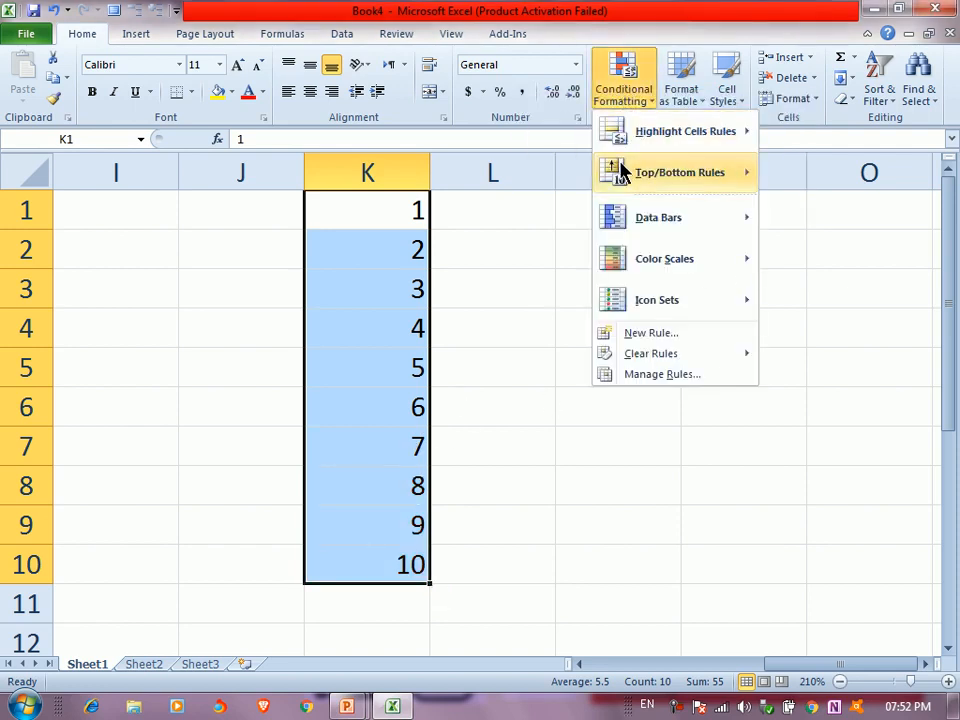
mouse_move(755, 176)
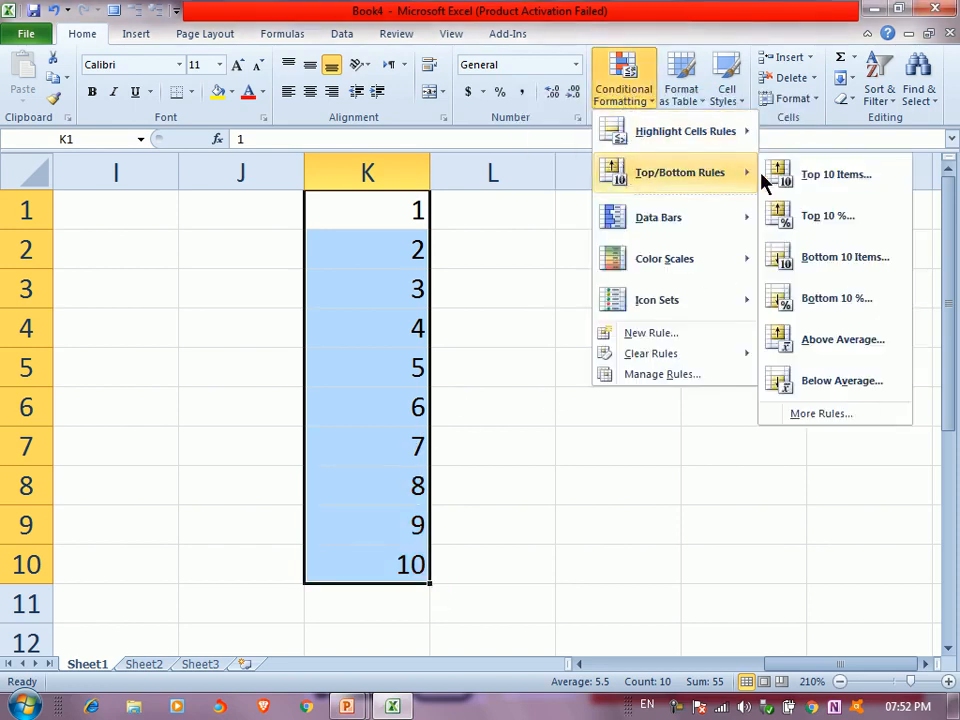
click(845, 266)
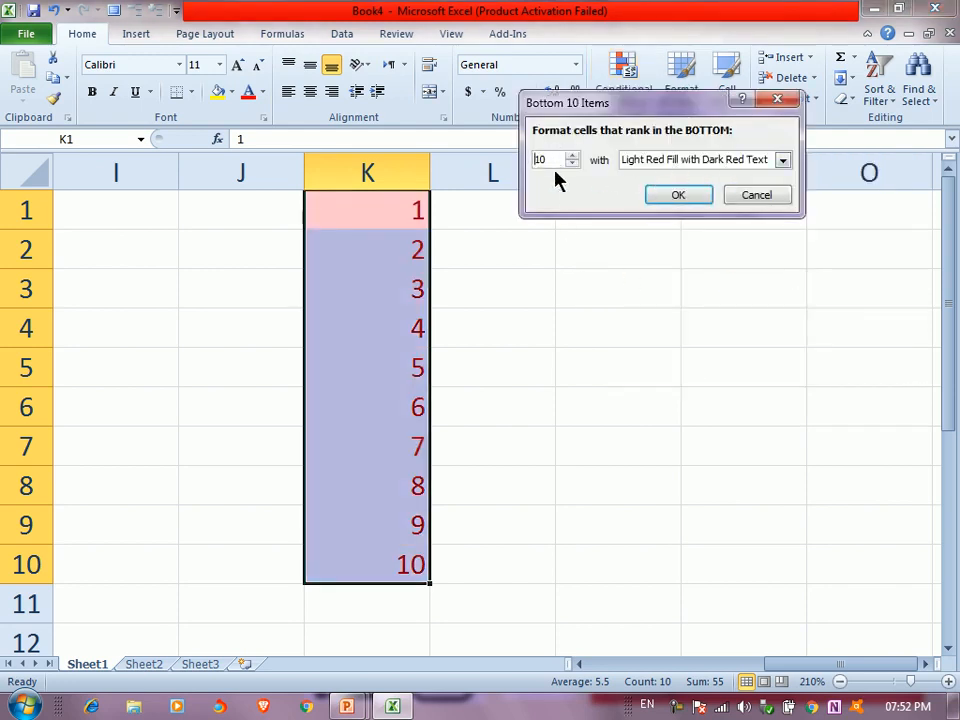
text(3)
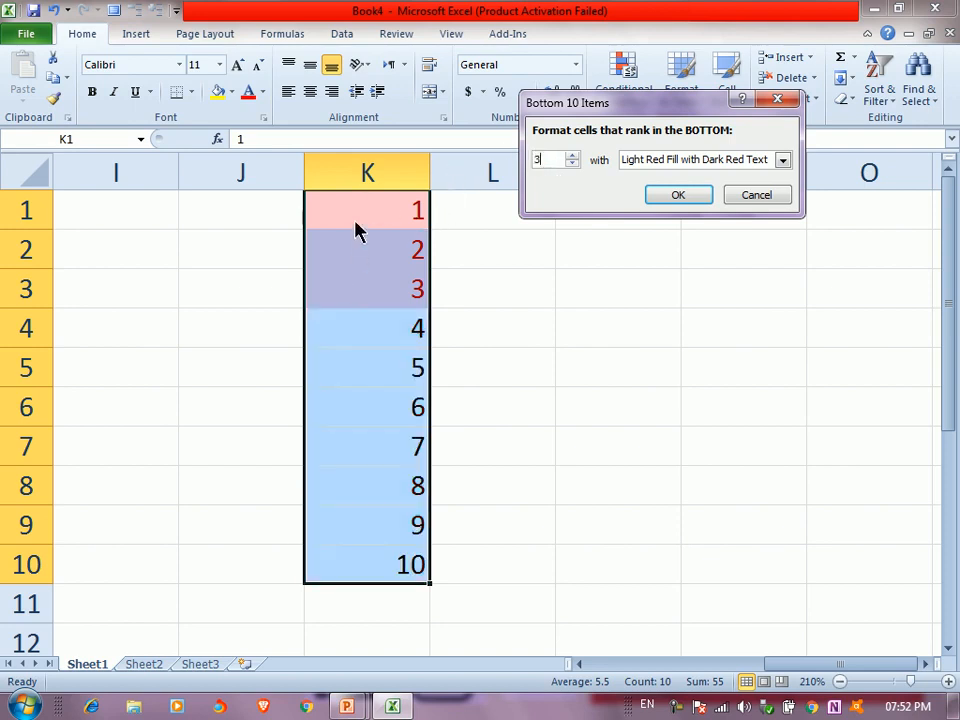
click(681, 161)
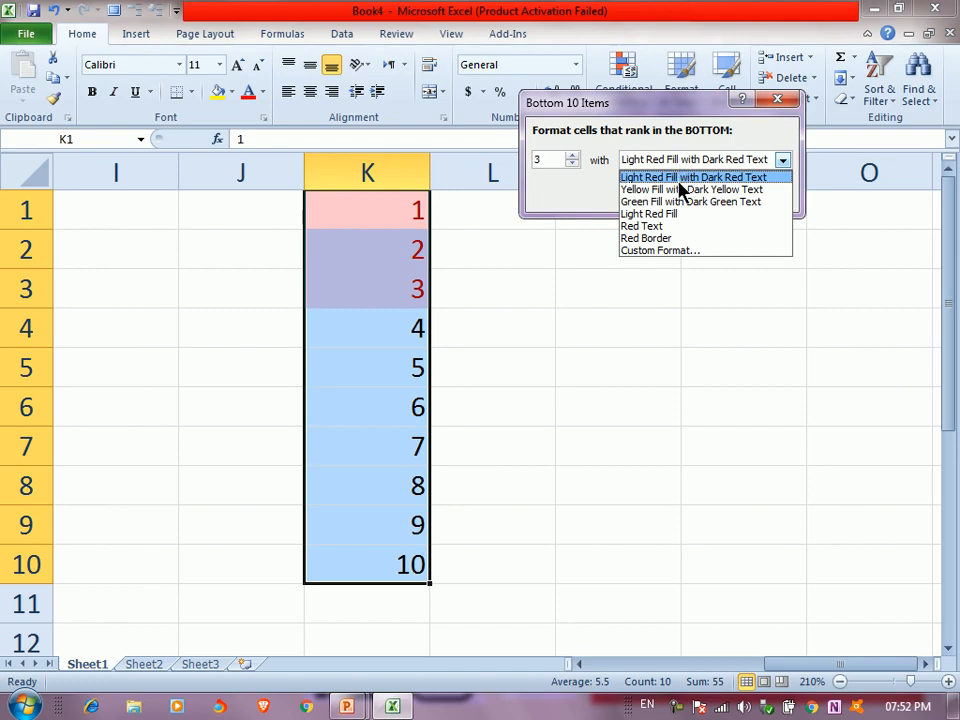
click(673, 202)
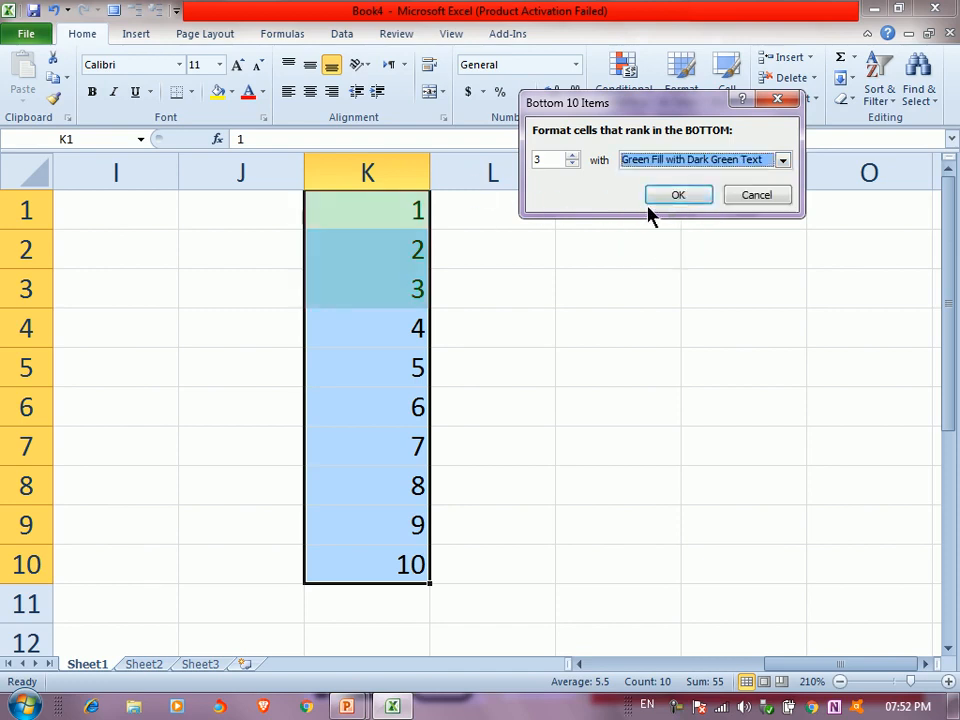
click(757, 200)
Preview a Bottom 10% rule for the bottom 30% of K1:K10 with Light Red Fill with Dark Red Text, and cancel it.
click(630, 100)
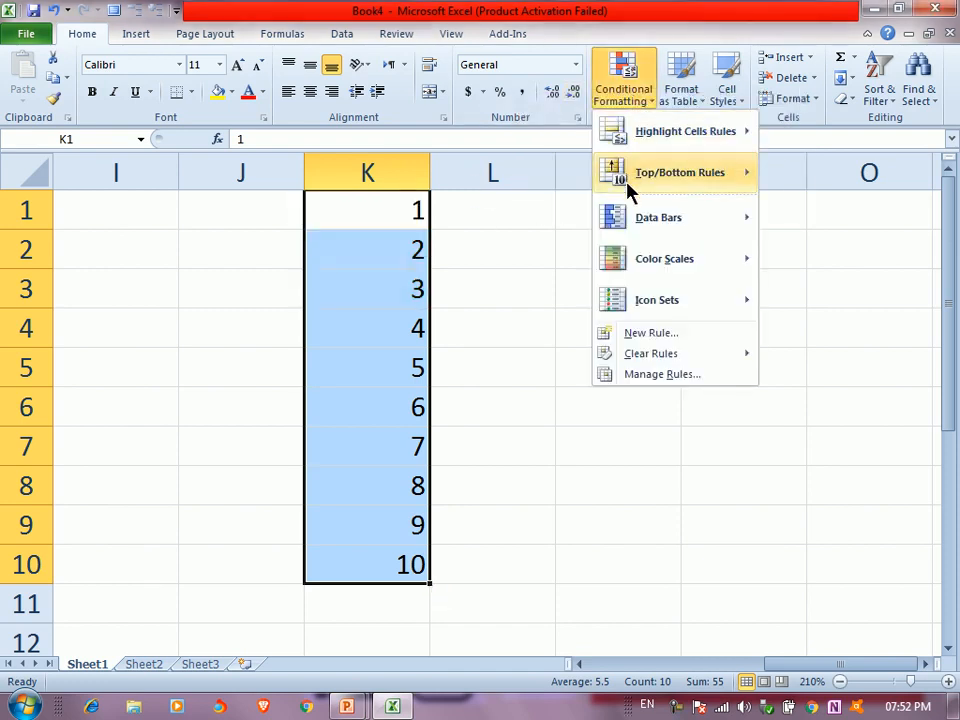
mouse_move(724, 185)
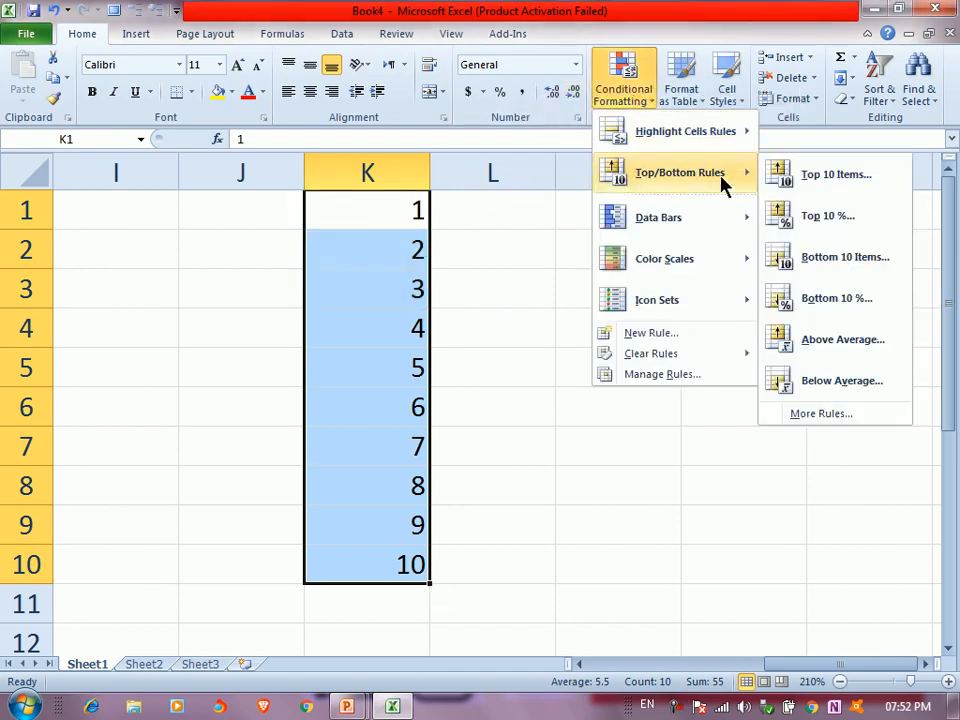
click(826, 300)
key(BackSpace)
key(BackSpace)
text(30)
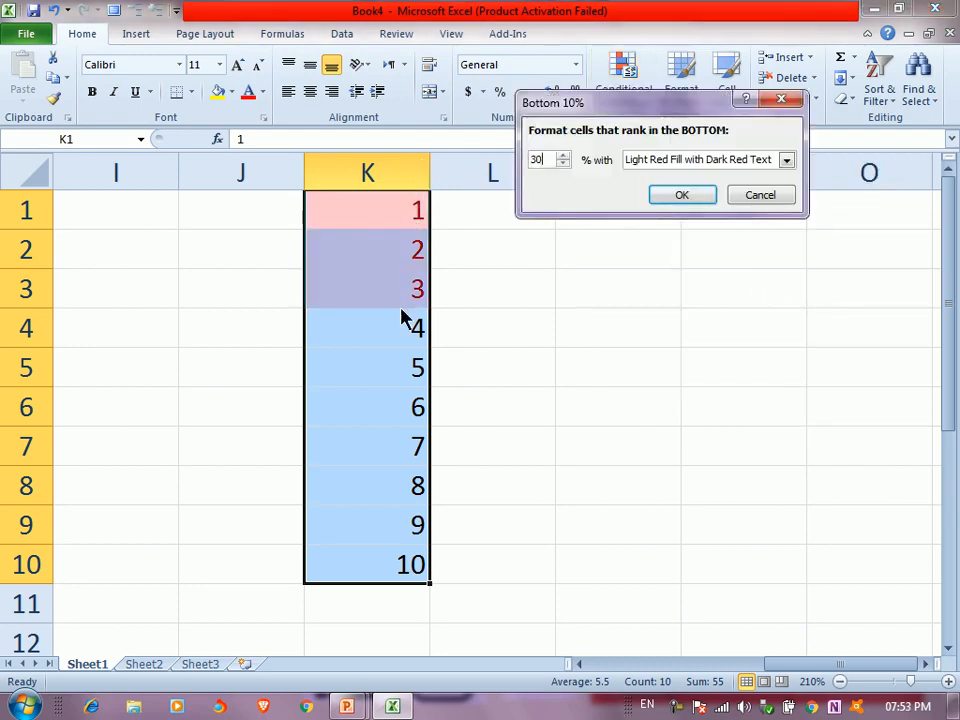
click(789, 198)
Preview an Above Average rule on K1:K10 with Light Red Fill with Dark Red Text, and cancel it.
click(626, 72)
mouse_move(620, 130)
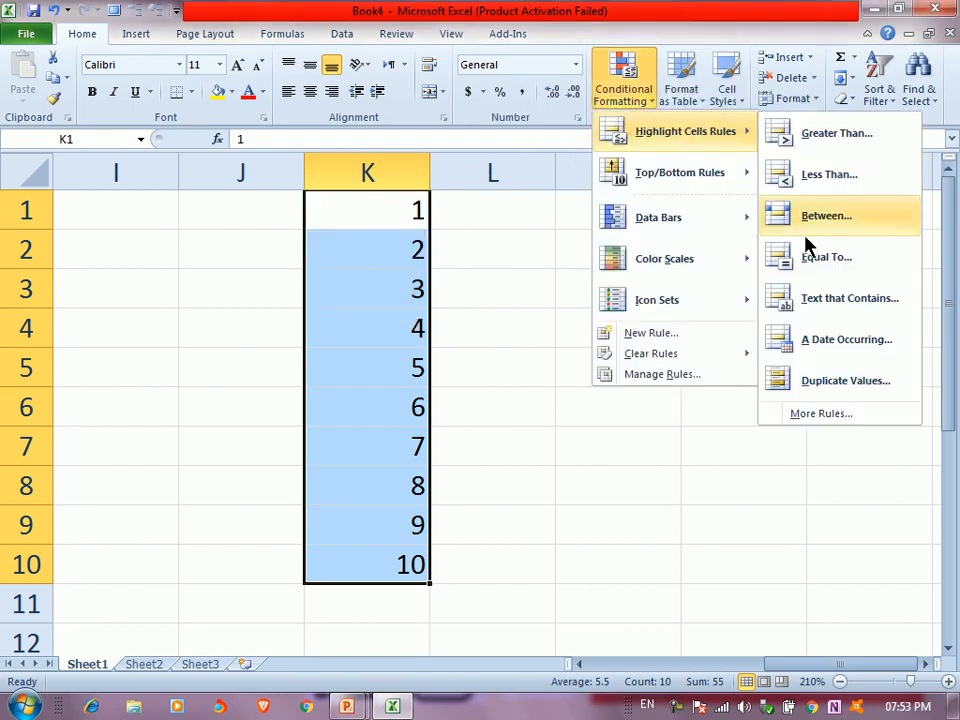
mouse_move(660, 178)
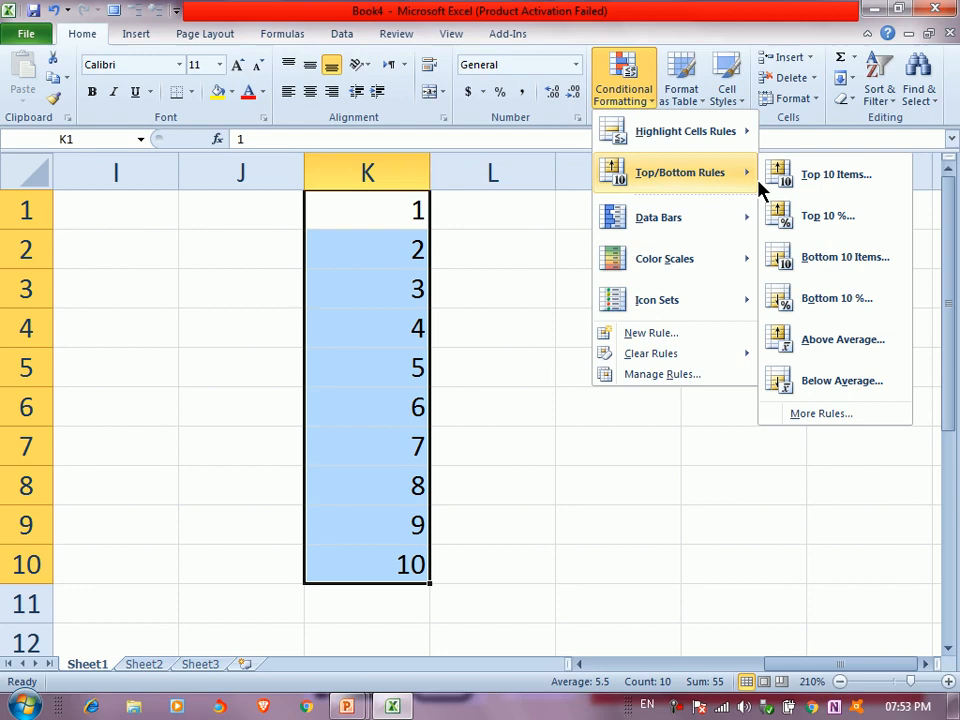
click(816, 345)
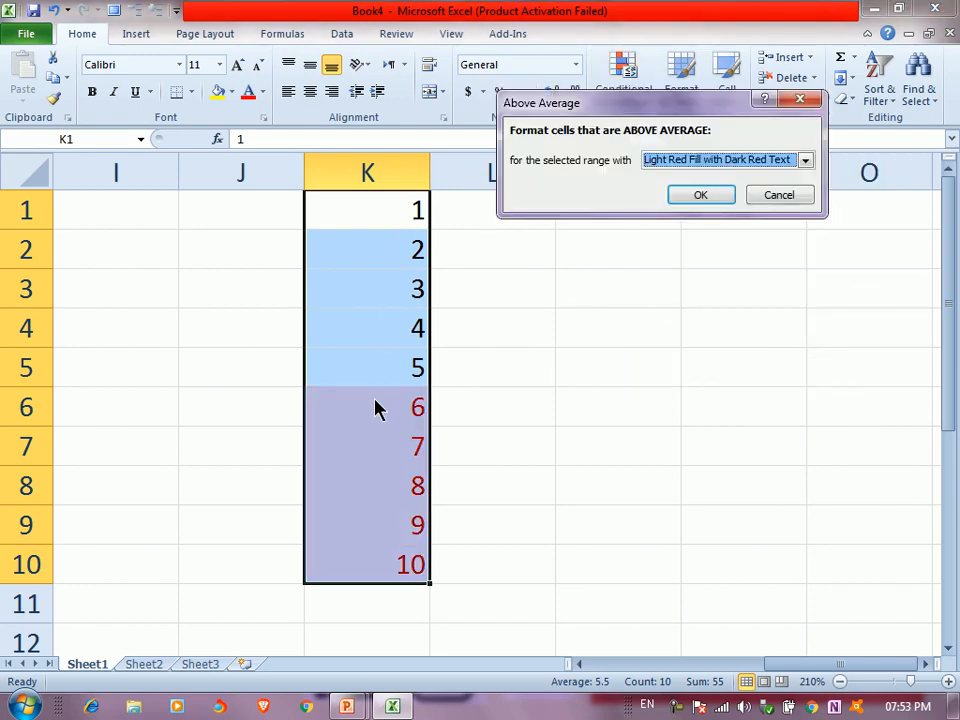
click(779, 197)
Preview a Below Average rule on K1:K10 with Light Red Fill with Dark Red Text, and cancel it.
click(624, 80)
mouse_move(630, 178)
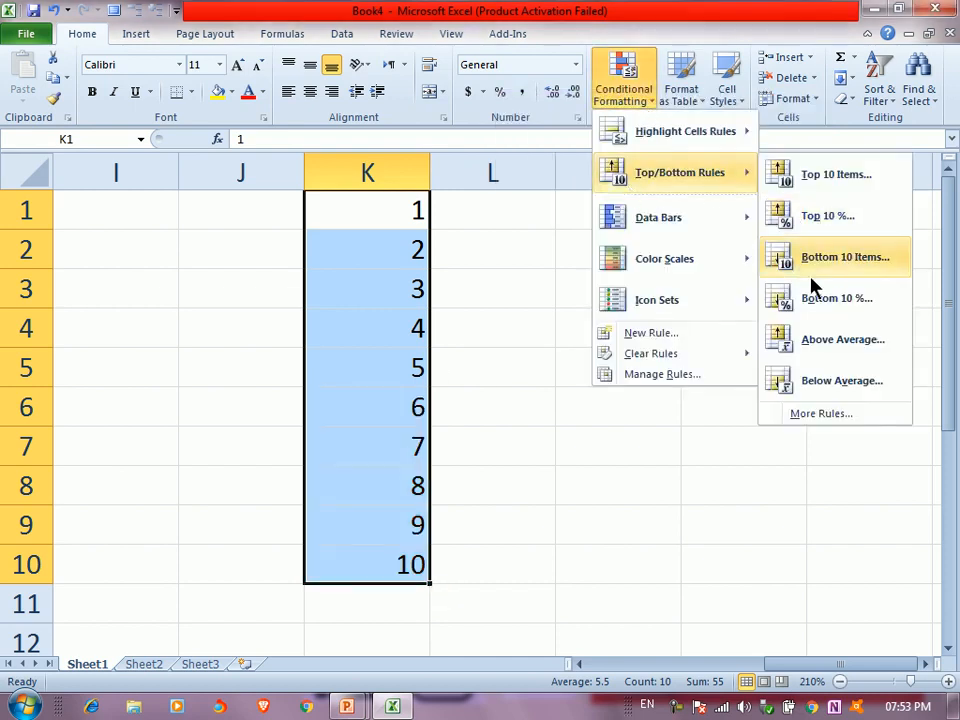
click(815, 388)
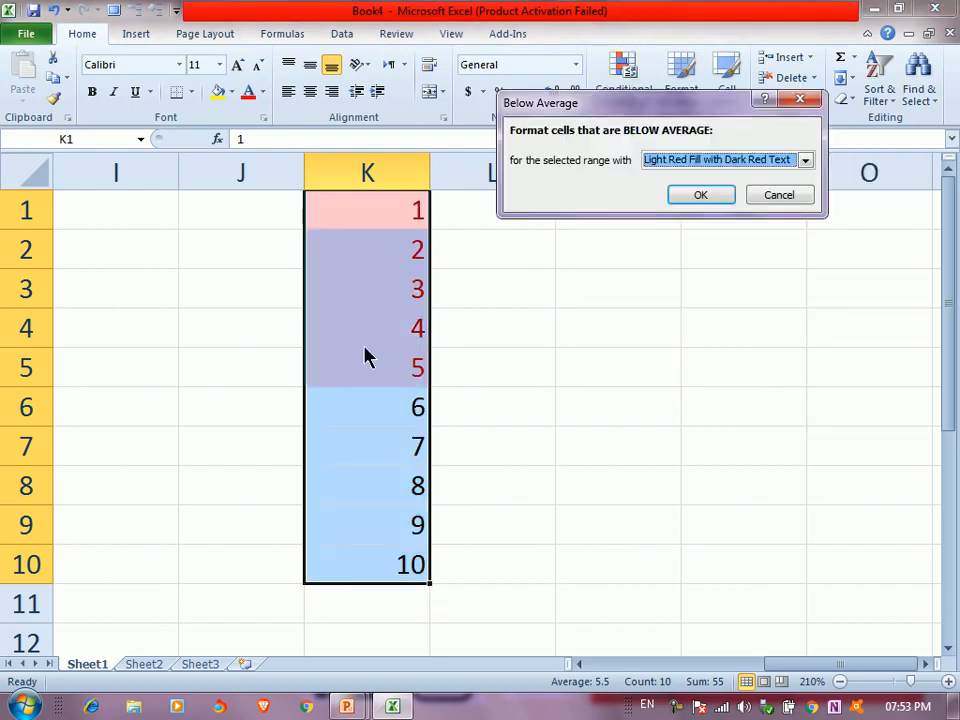
click(779, 195)
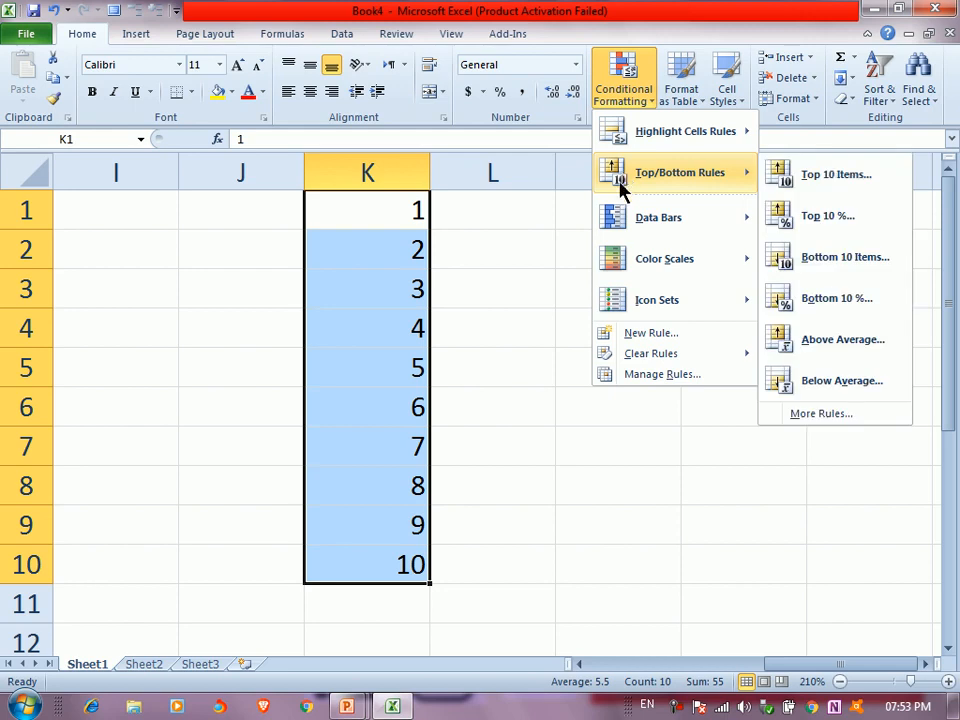
Apply pink gradient-fill data bars to the numbers in K1:K10.
mouse_move(624, 216)
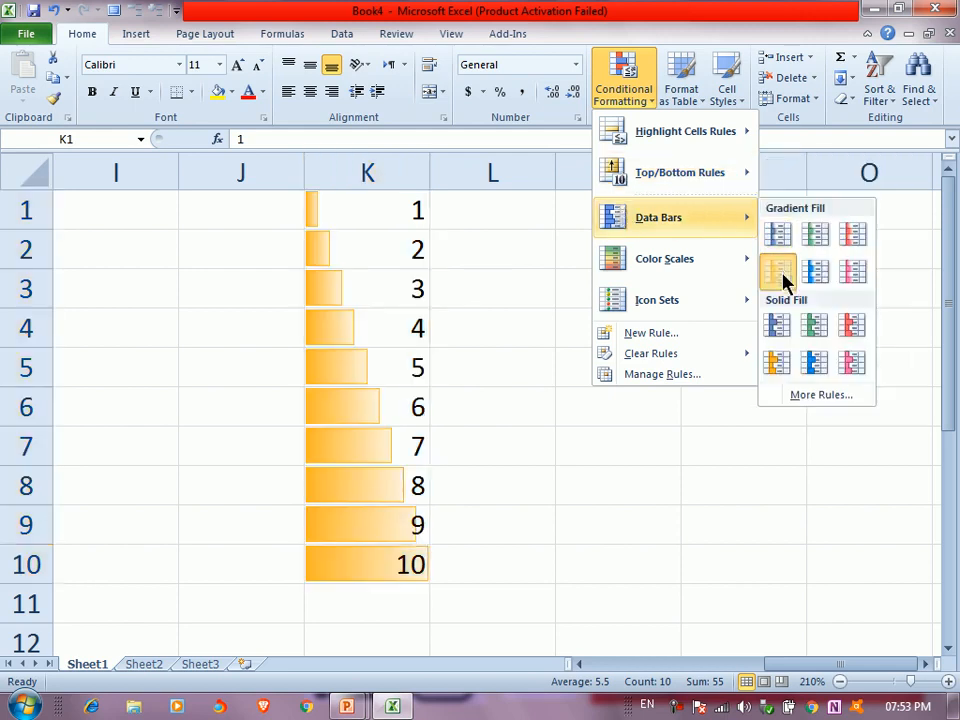
click(850, 270)
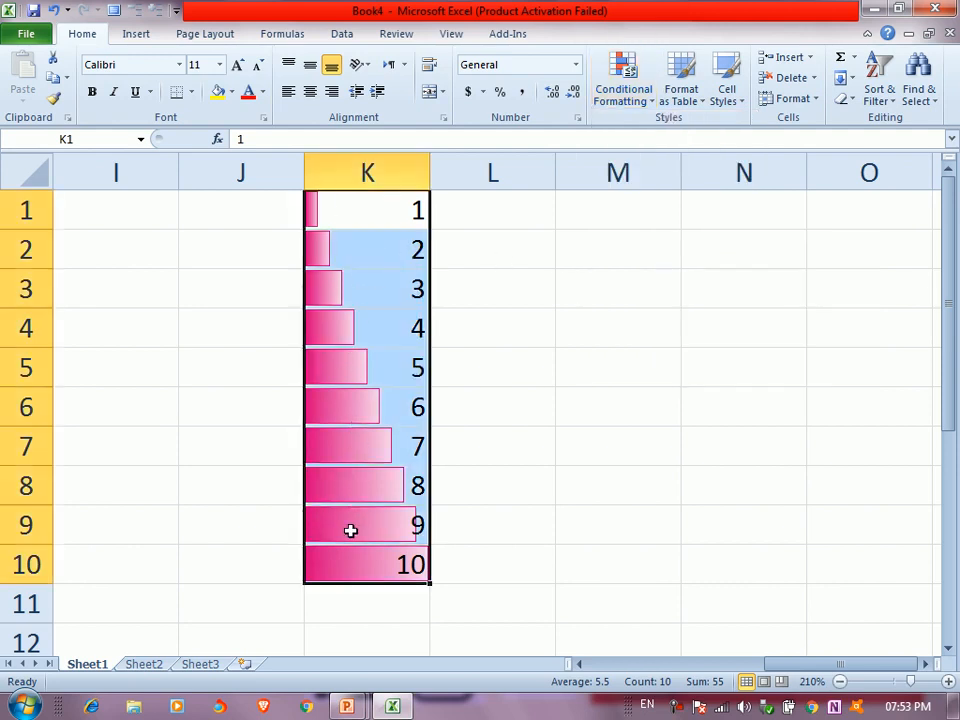
click(347, 567)
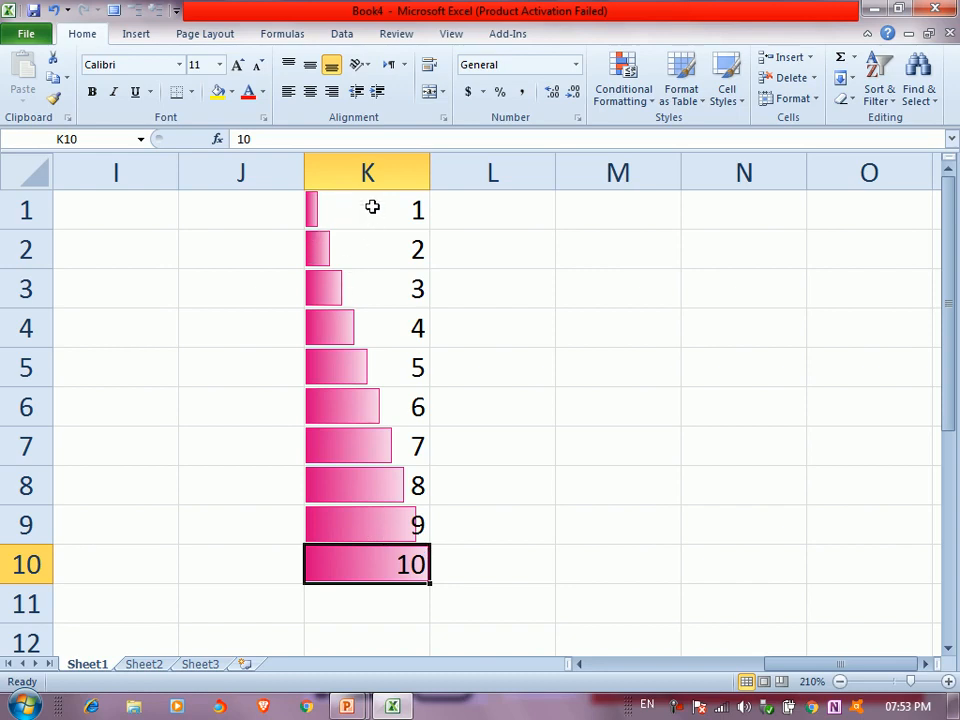
Test the data bars by entering 50 in cell K3, and undo both the entry and the data bars.
key(Up)
key(Up)
key(Up)
key(Up)
key(Up)
key(Up)
key(Up)
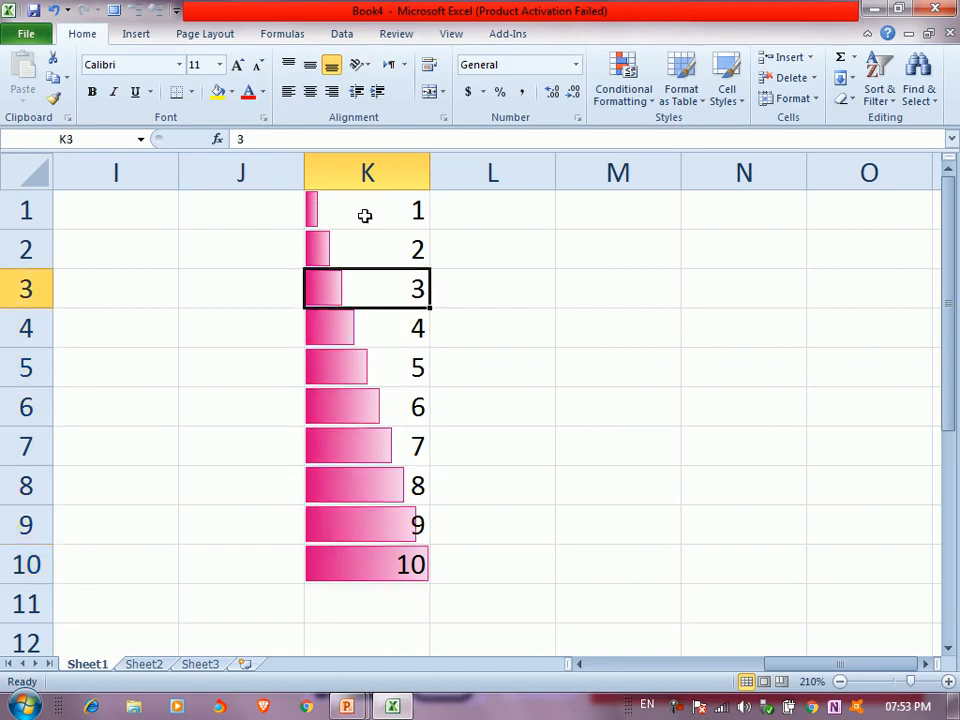
text(50)
key(Return)
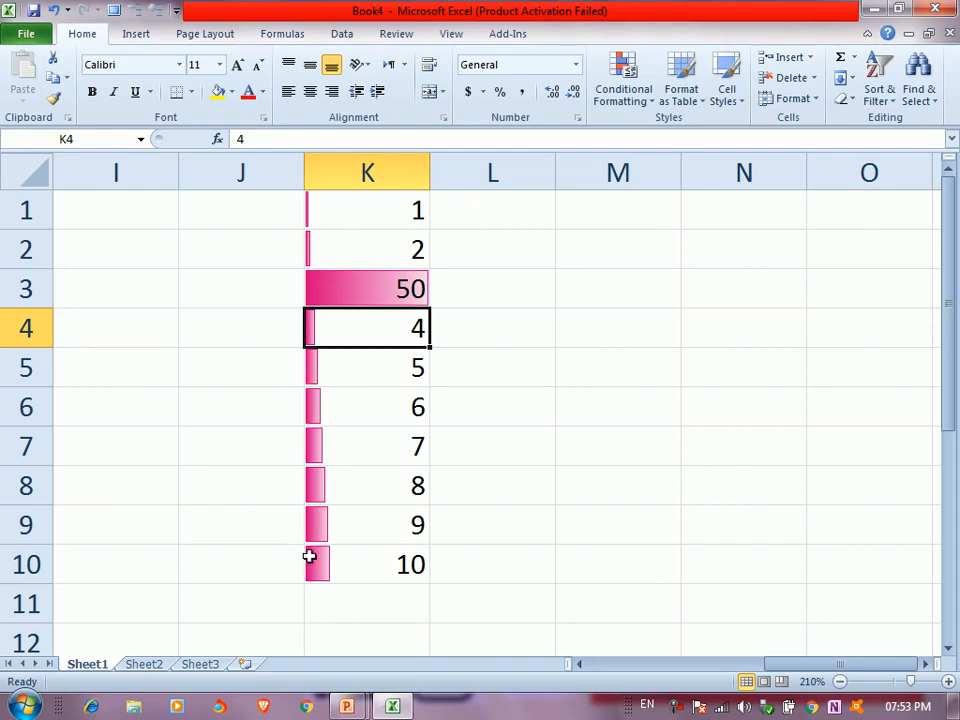
key(ctrl+z)
key(ctrl+z)
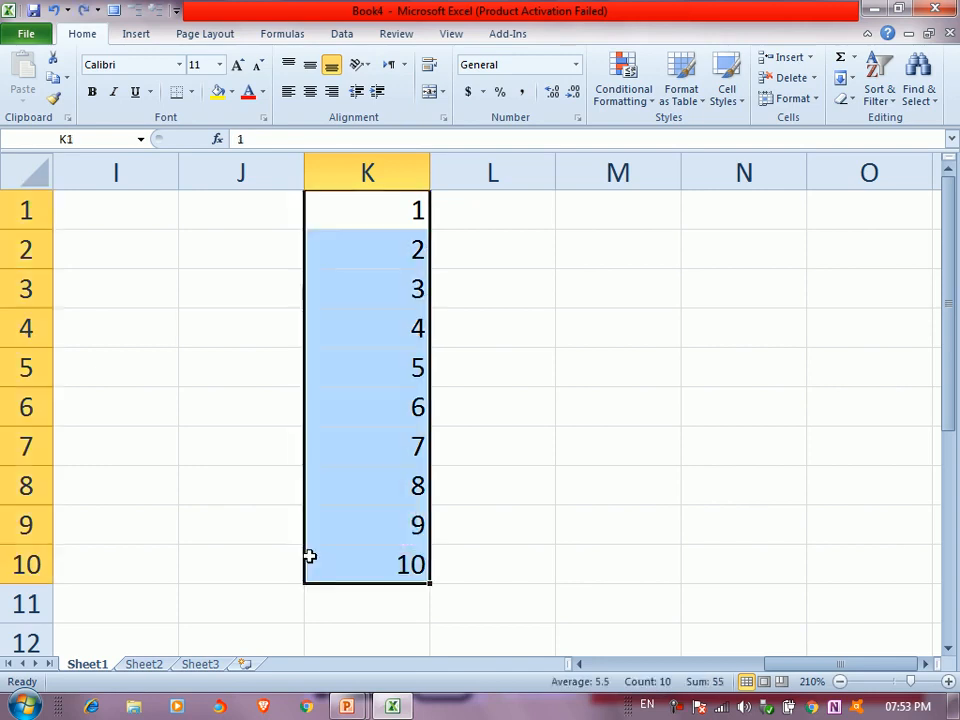
Try a color scale on K1:K10 running from green for the lowest value through yellow to red for the highest, and undo it.
click(621, 83)
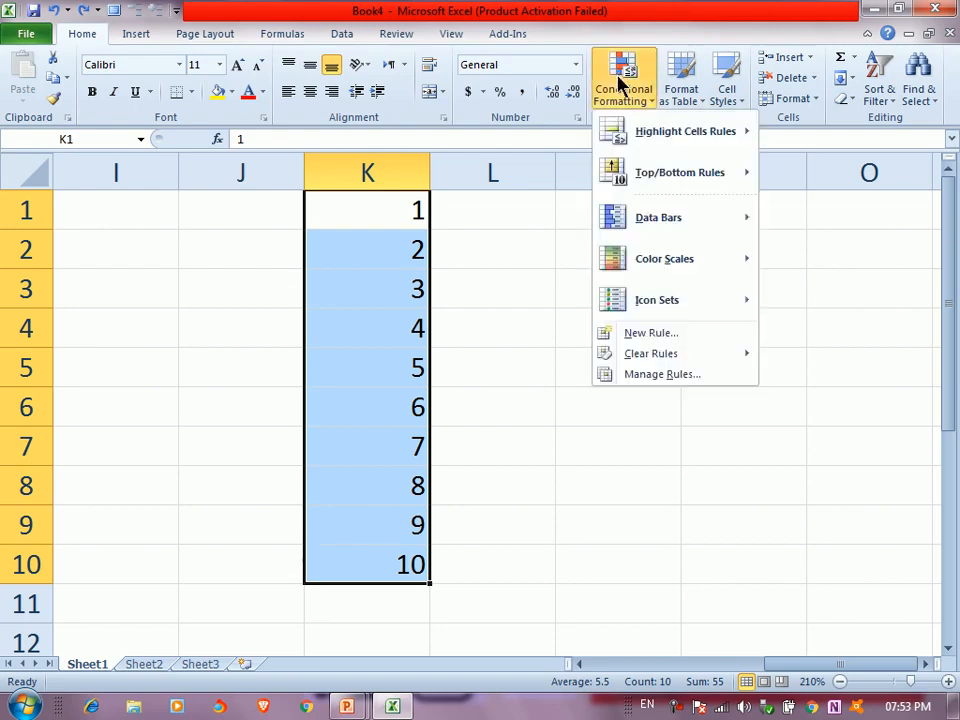
mouse_move(619, 187)
mouse_move(649, 222)
mouse_move(666, 259)
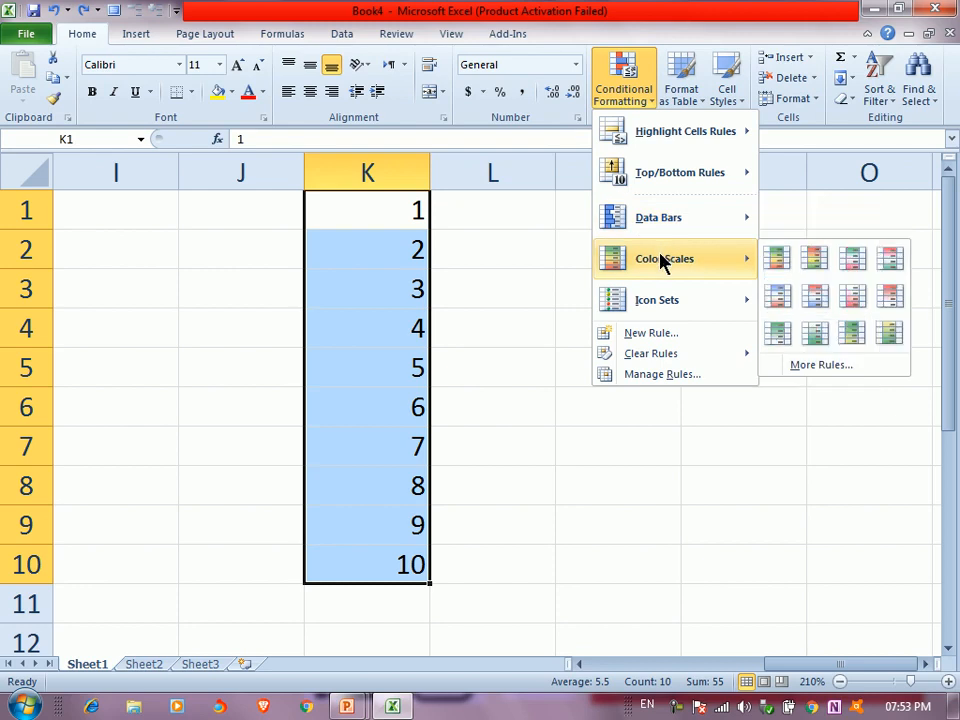
click(816, 262)
click(539, 240)
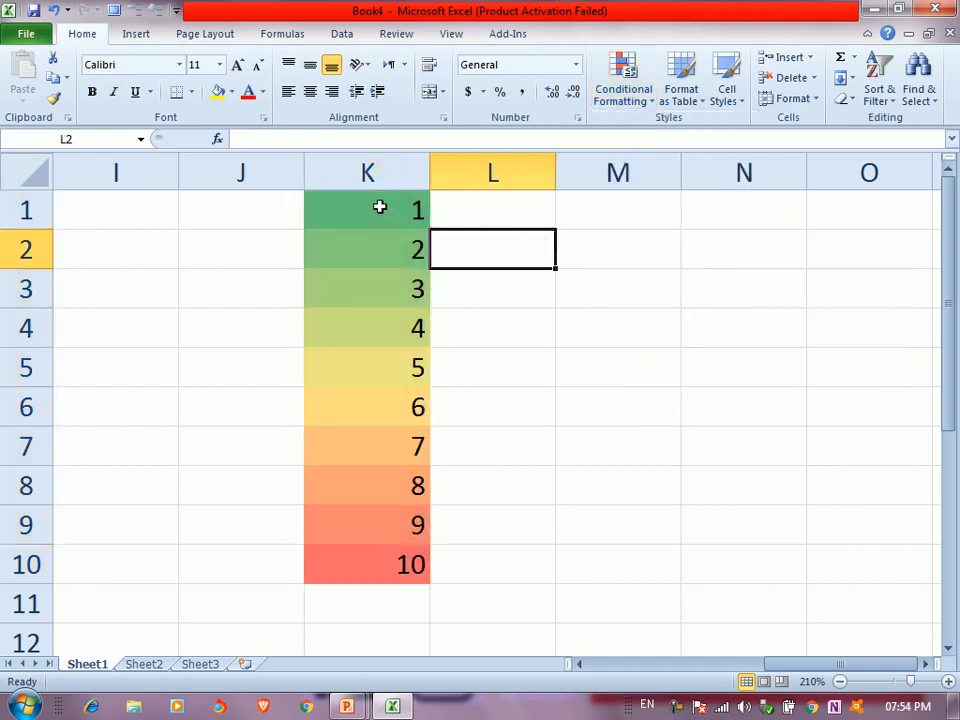
click(380, 207)
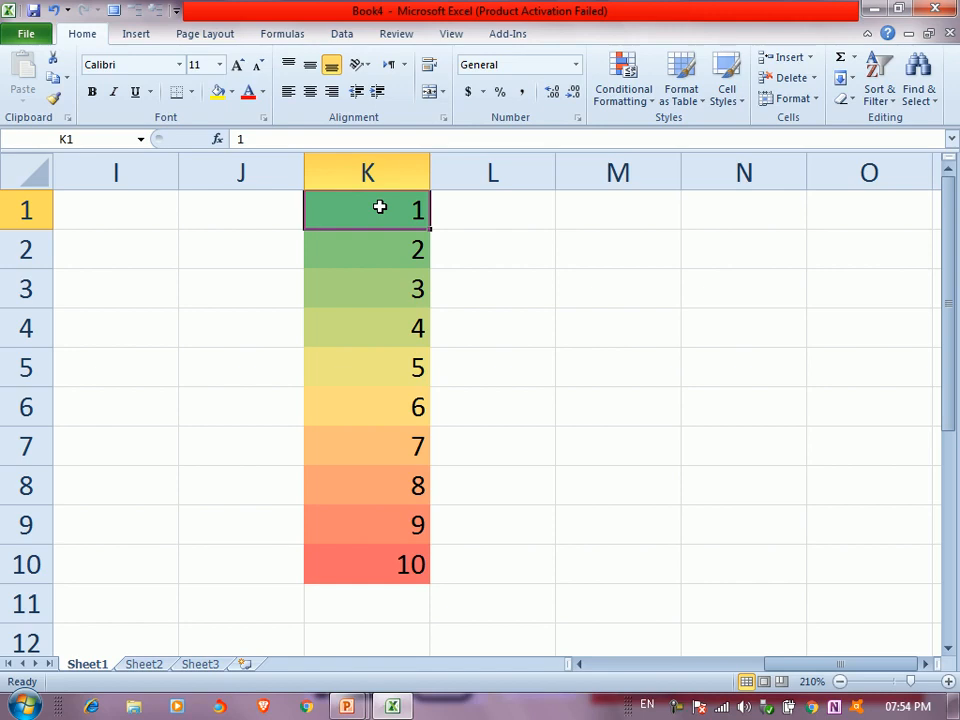
click(347, 570)
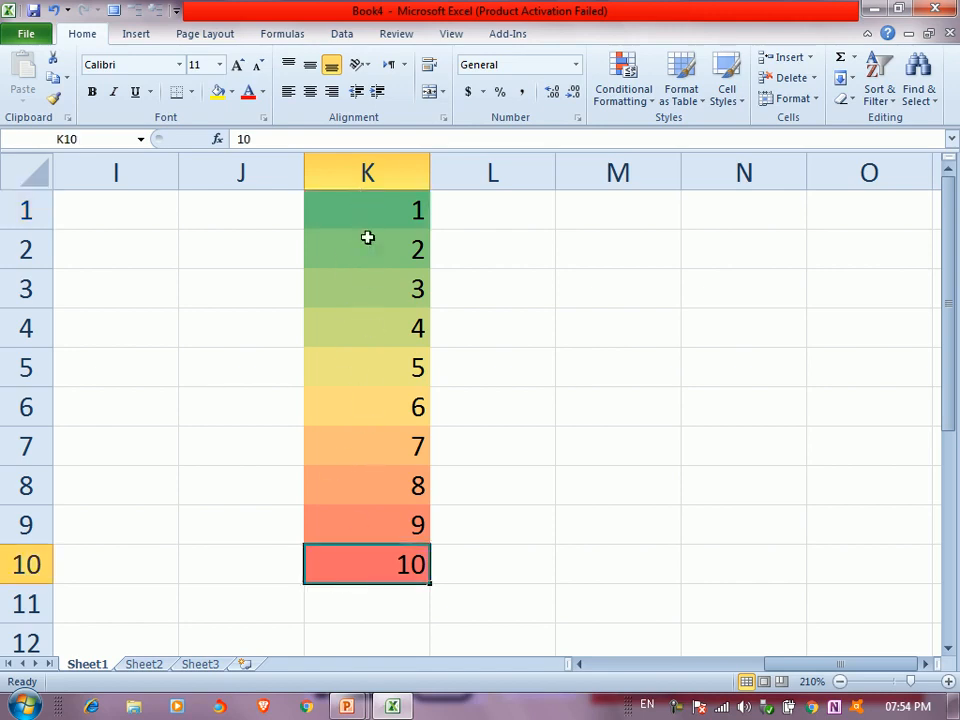
key(ctrl+z)
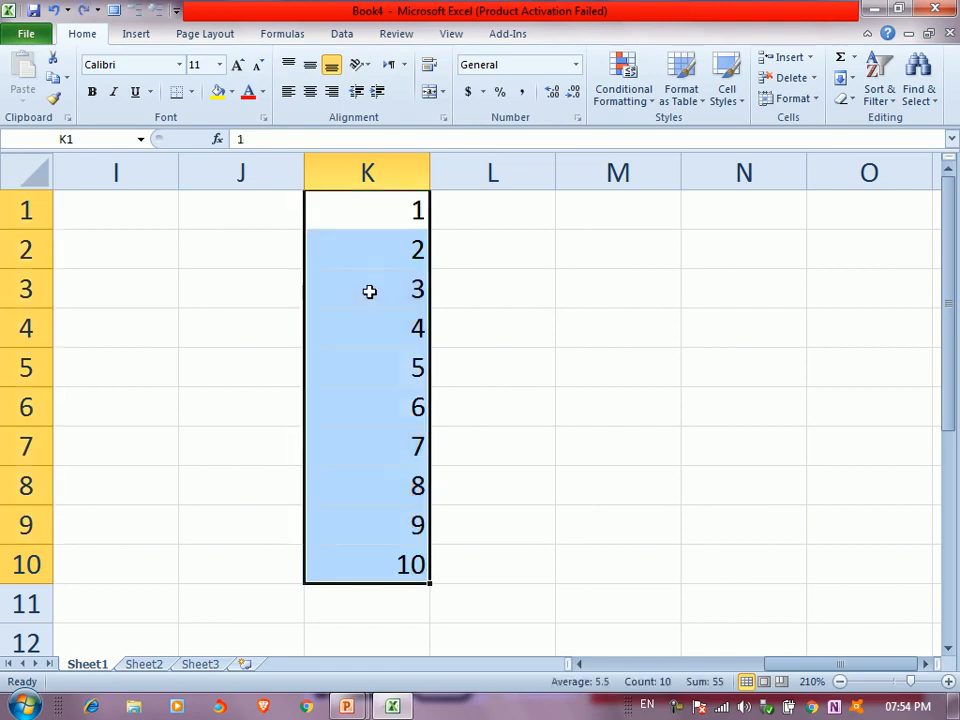
Try the rimmed three traffic lights icon set on K1:K10, and undo it.
click(624, 95)
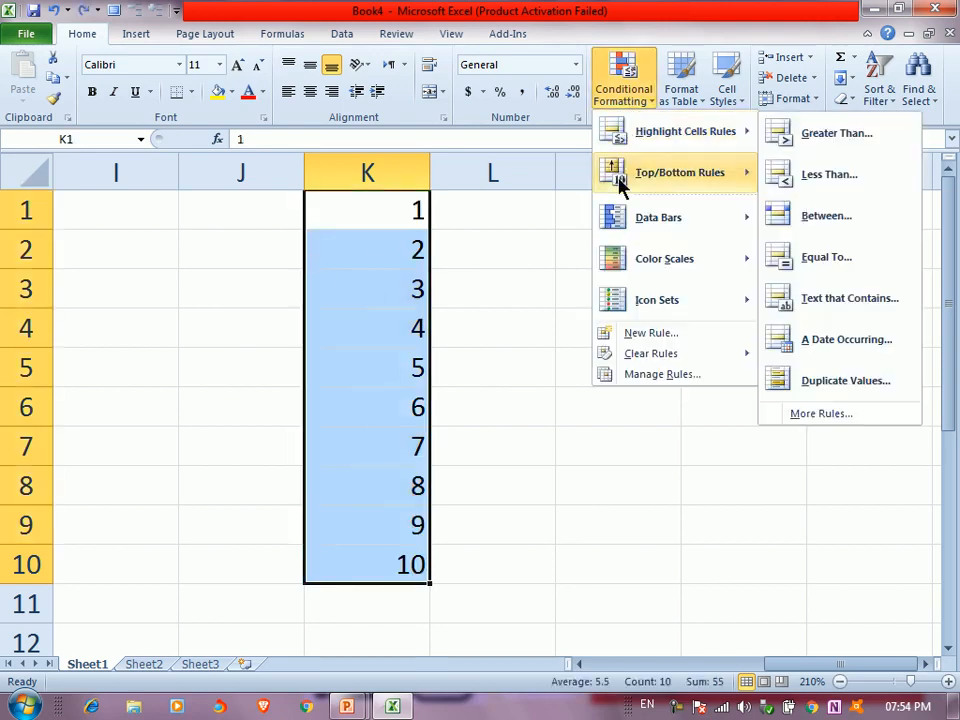
mouse_move(619, 256)
mouse_move(621, 302)
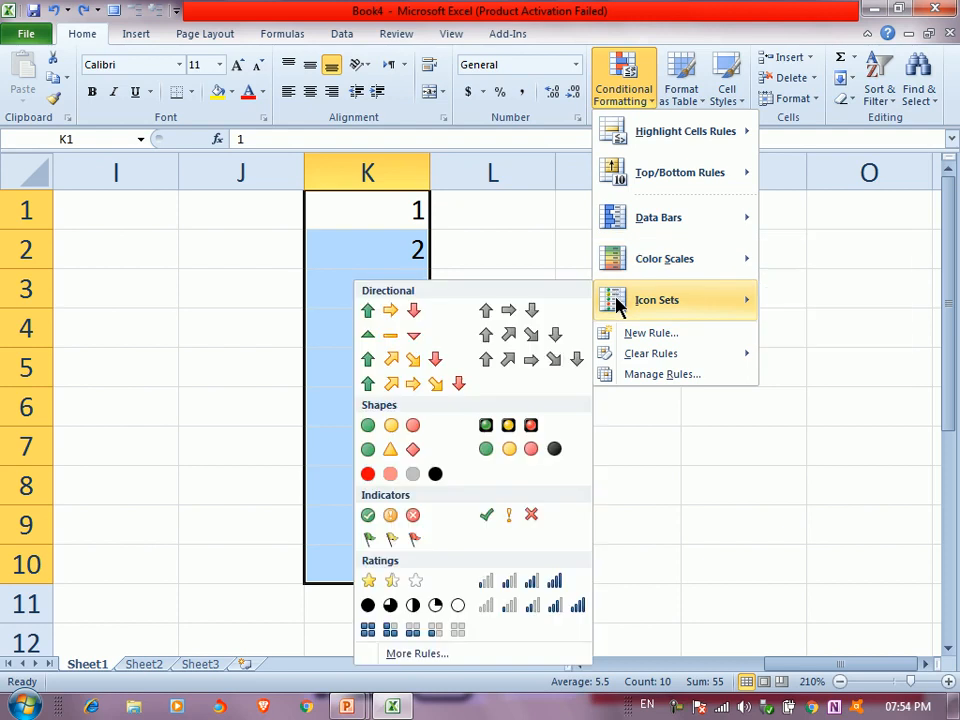
click(505, 433)
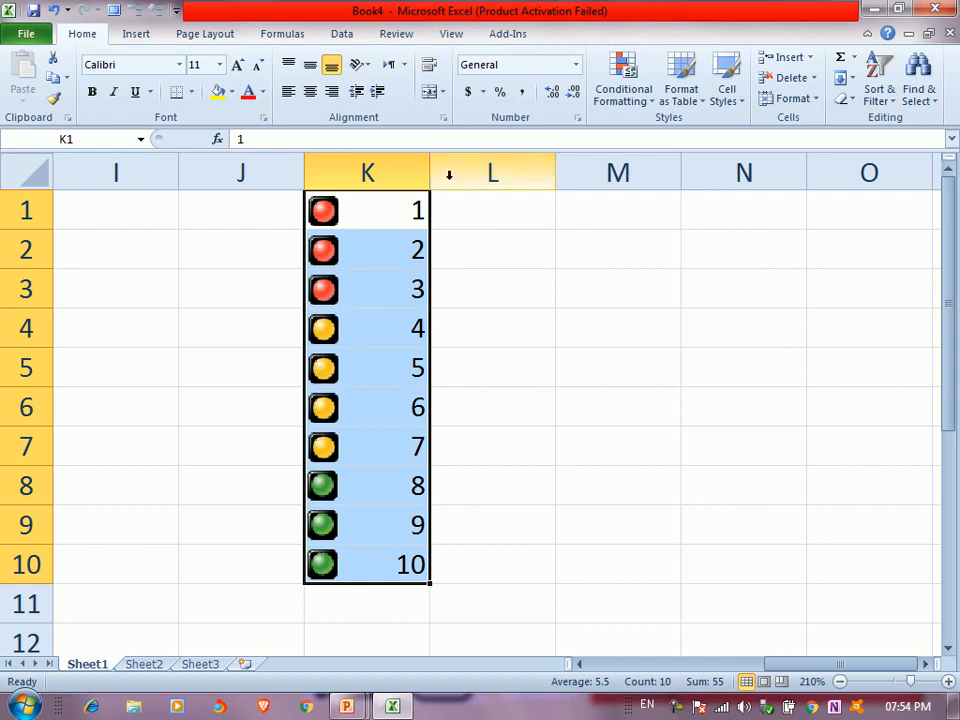
key(ctrl+z)
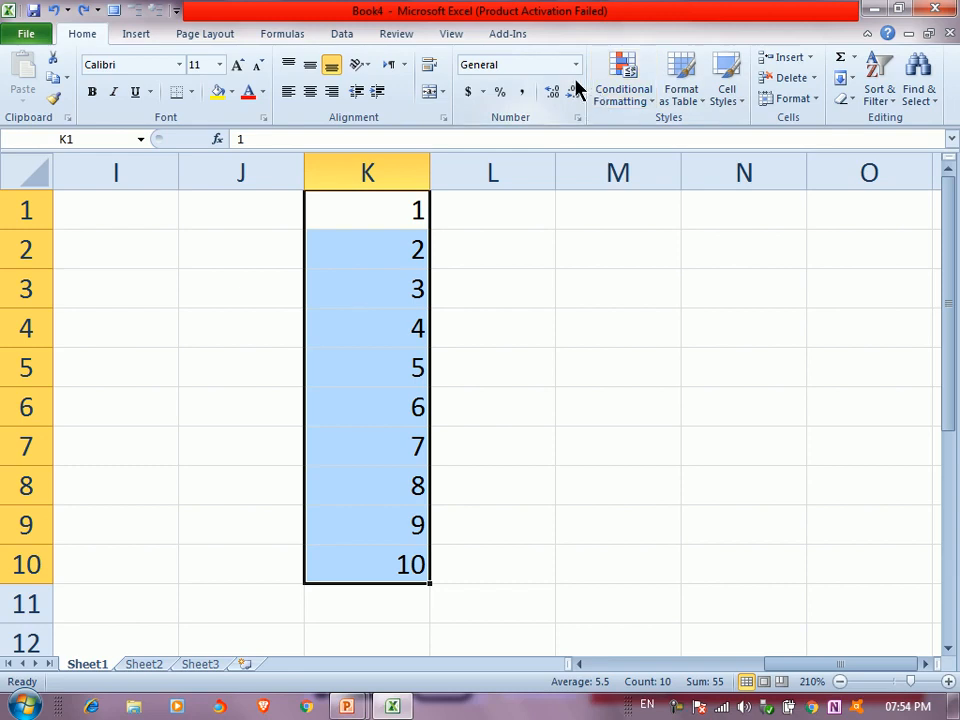
Create a new 2-Color Scale rule on K1:K10 with standard green as the color for the highest value.
click(604, 98)
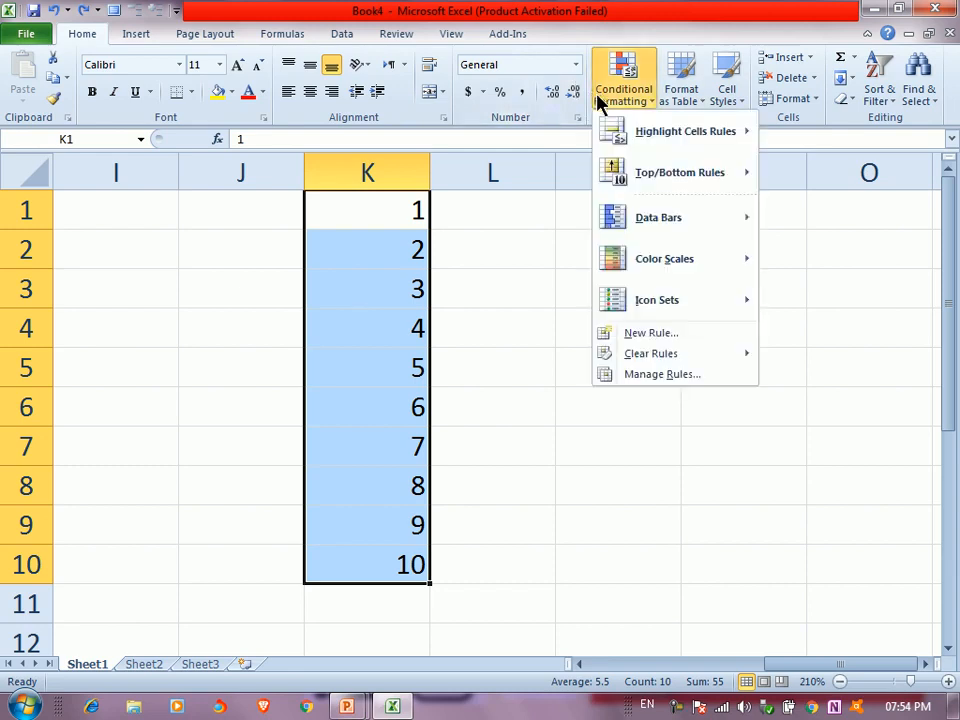
click(652, 333)
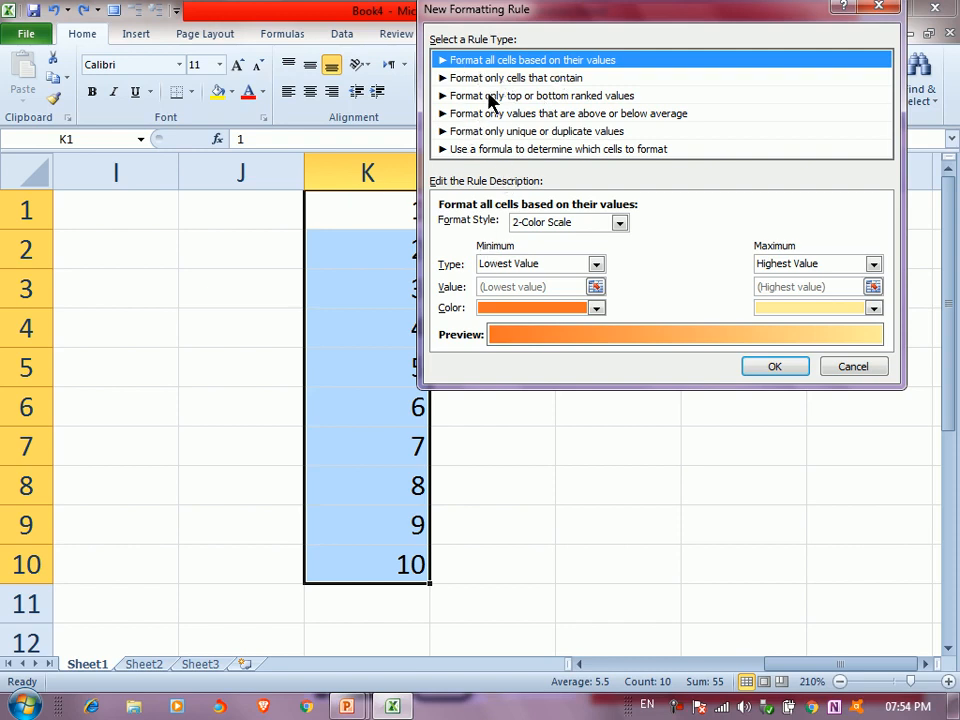
drag(508, 12, 523, 12)
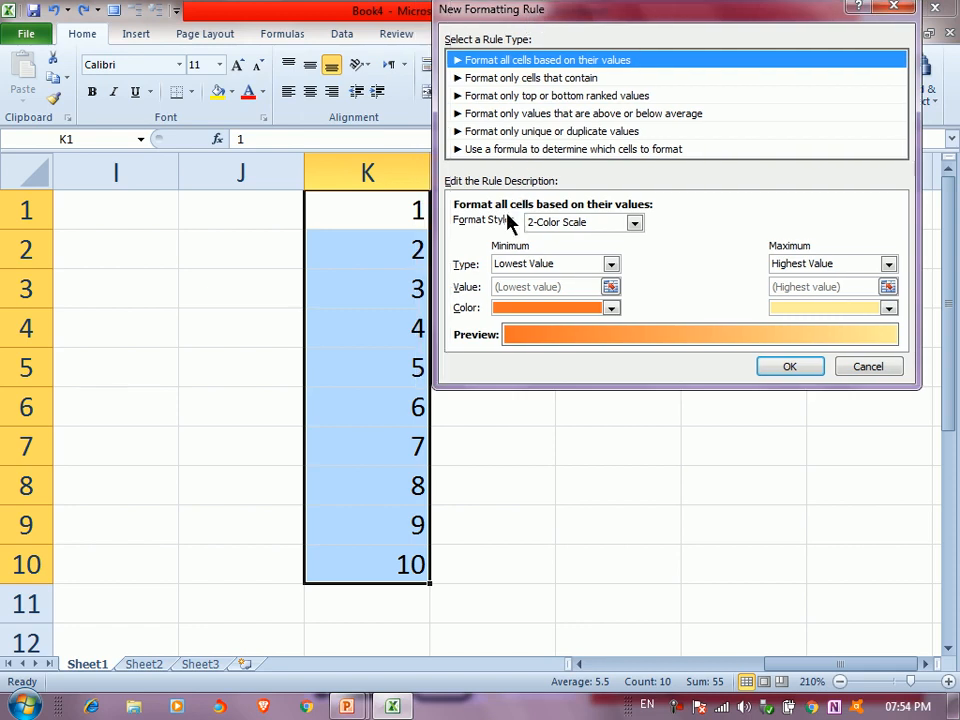
click(603, 220)
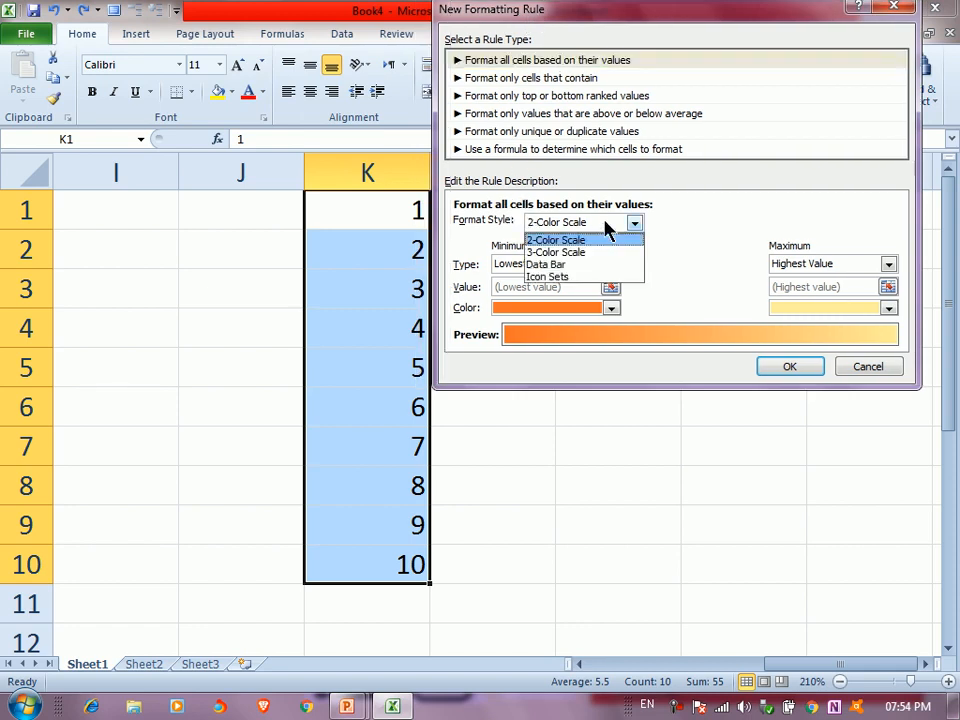
click(557, 226)
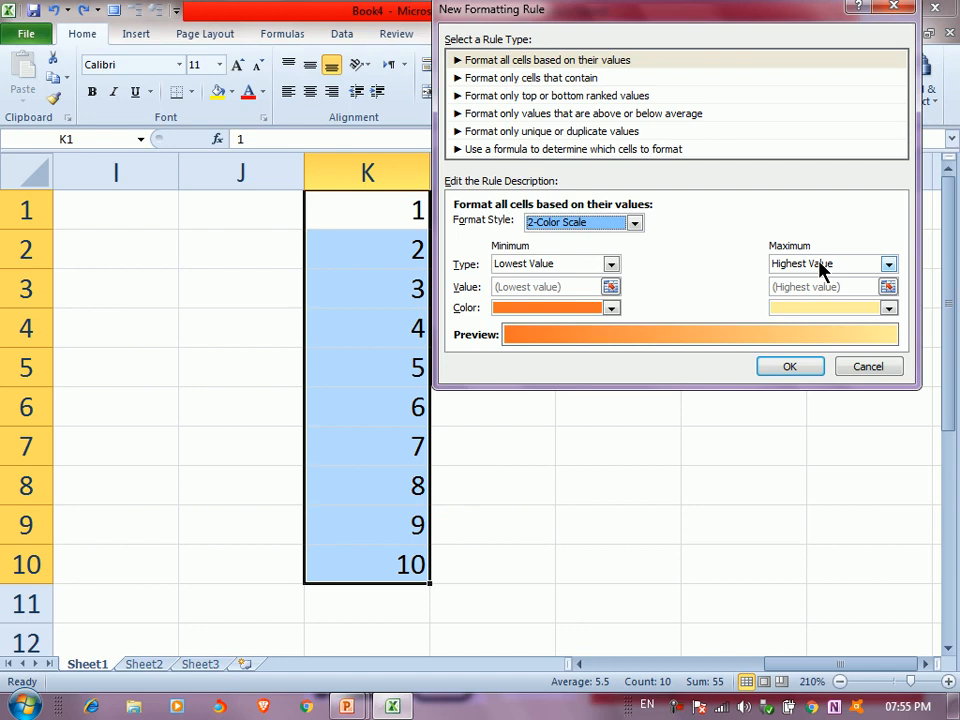
click(828, 310)
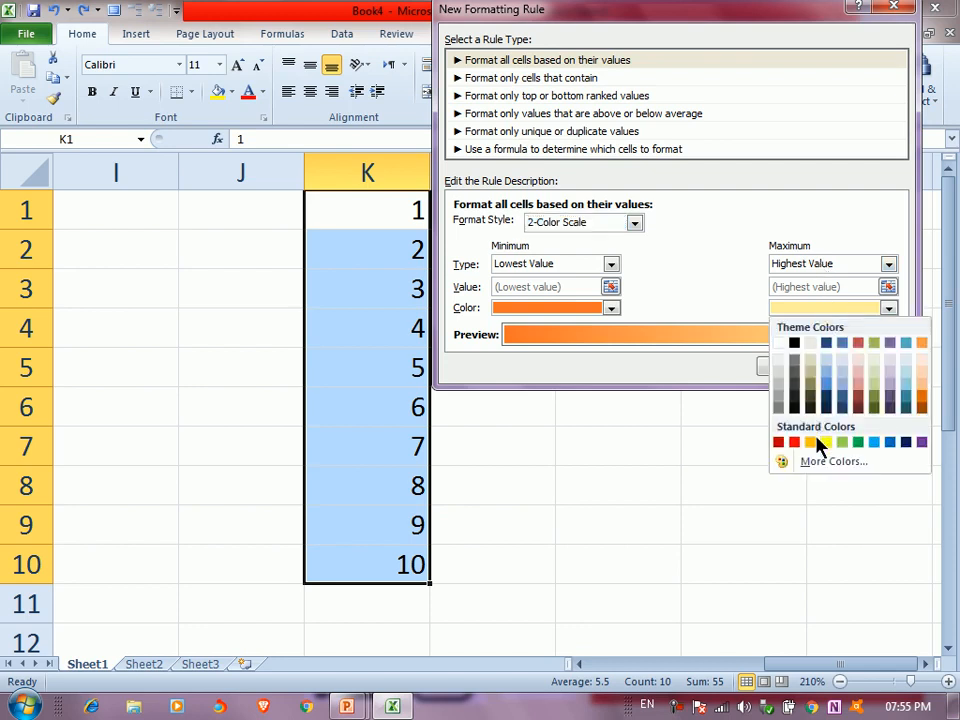
click(858, 443)
click(780, 368)
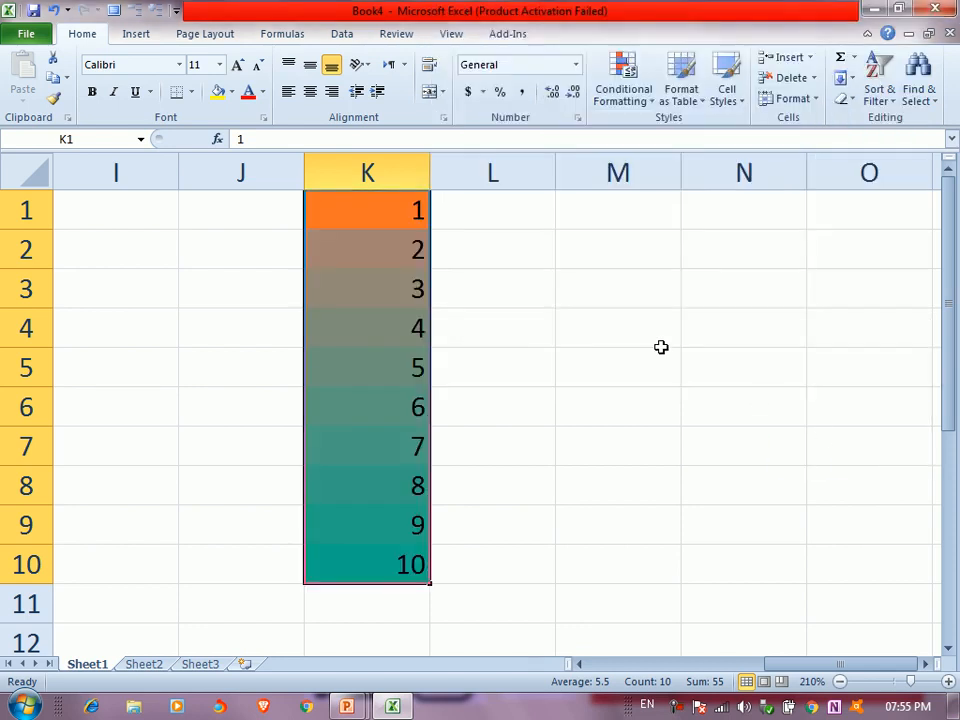
click(625, 318)
click(387, 207)
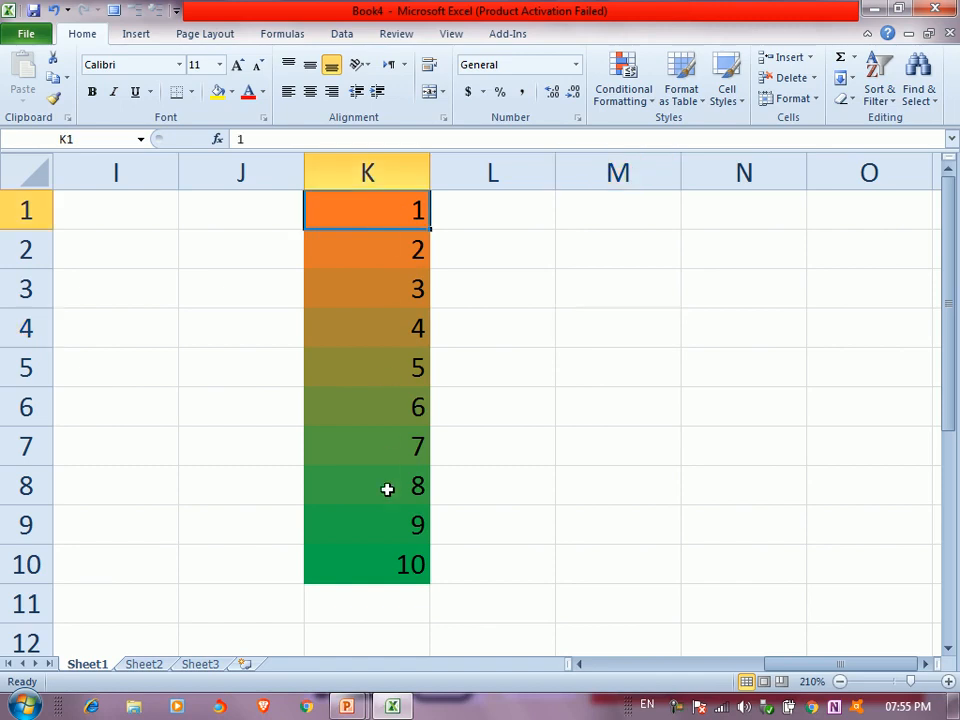
click(379, 570)
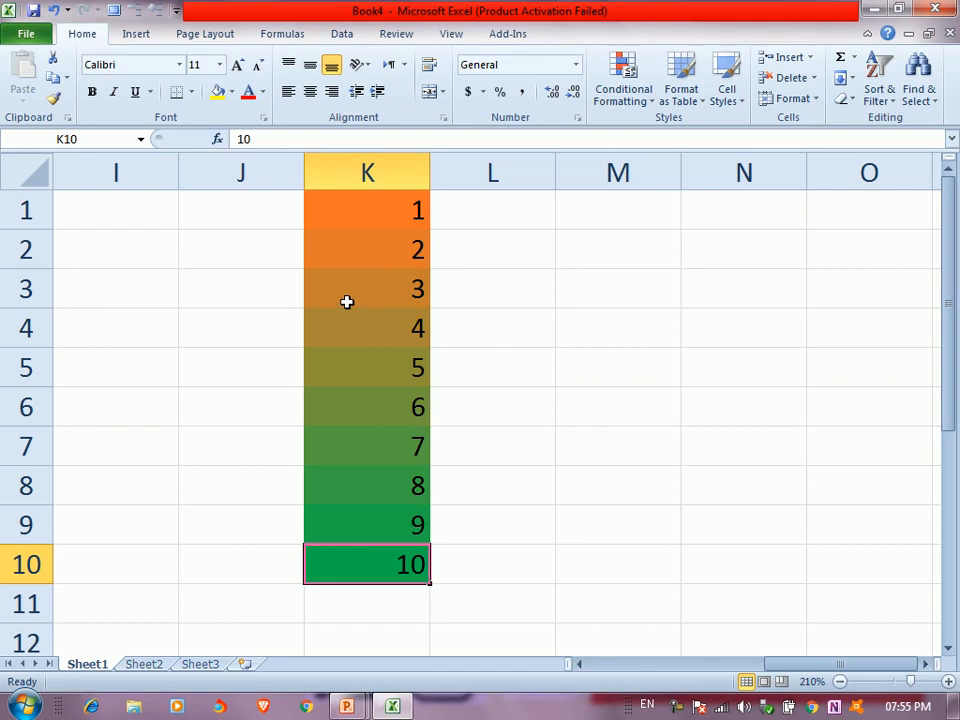
click(445, 292)
Edit the existing color scale rule on K1:K10, changing its format style to Icon Sets.
drag(340, 205, 334, 558)
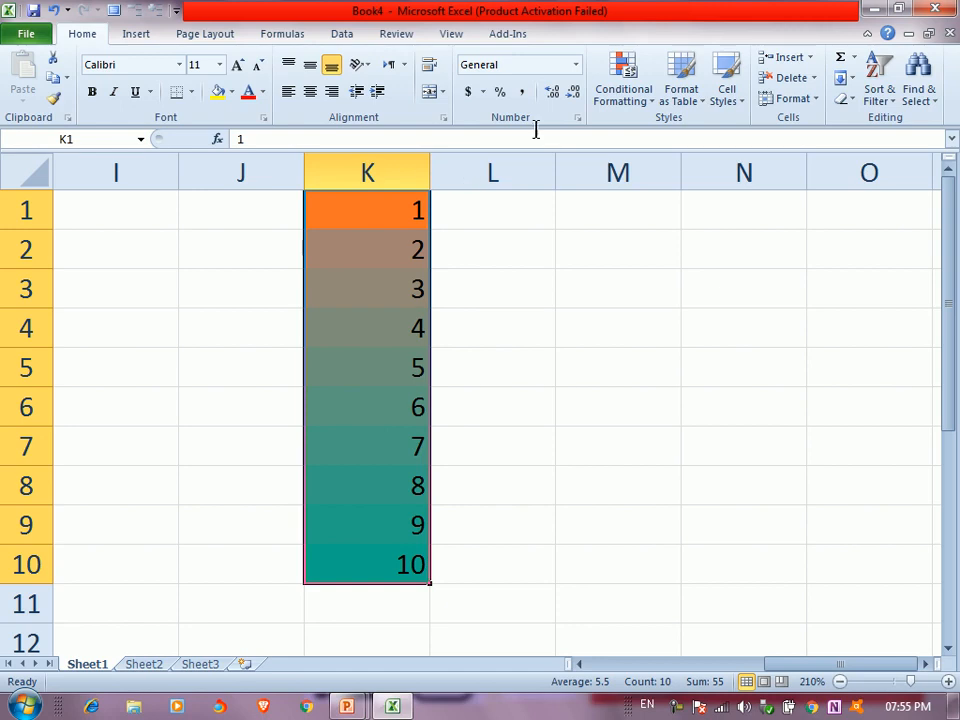
click(617, 100)
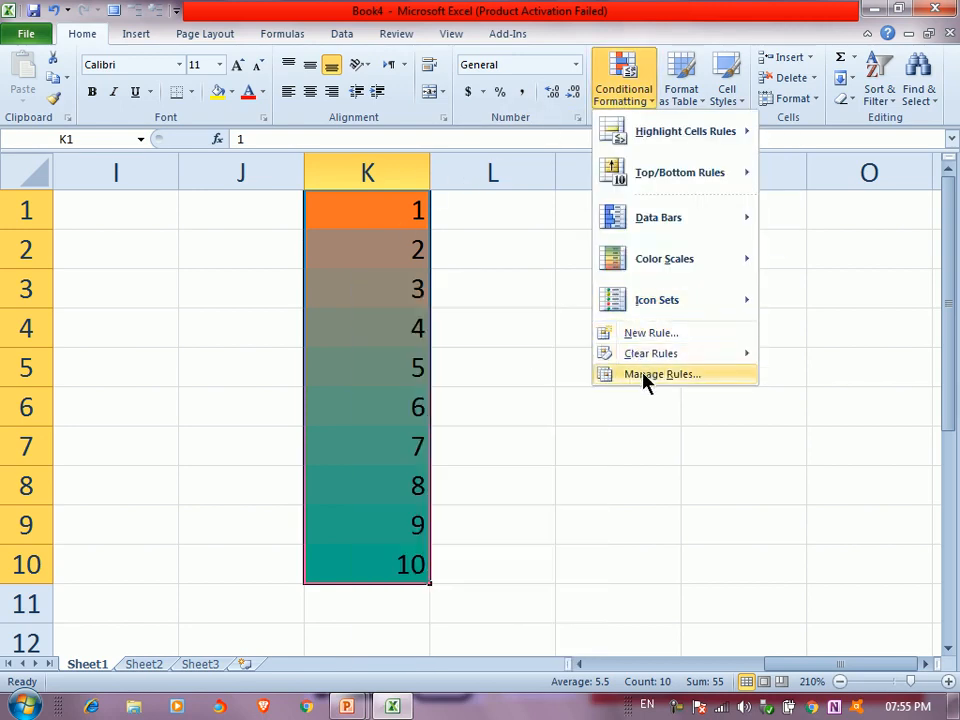
click(645, 374)
double_click(590, 172)
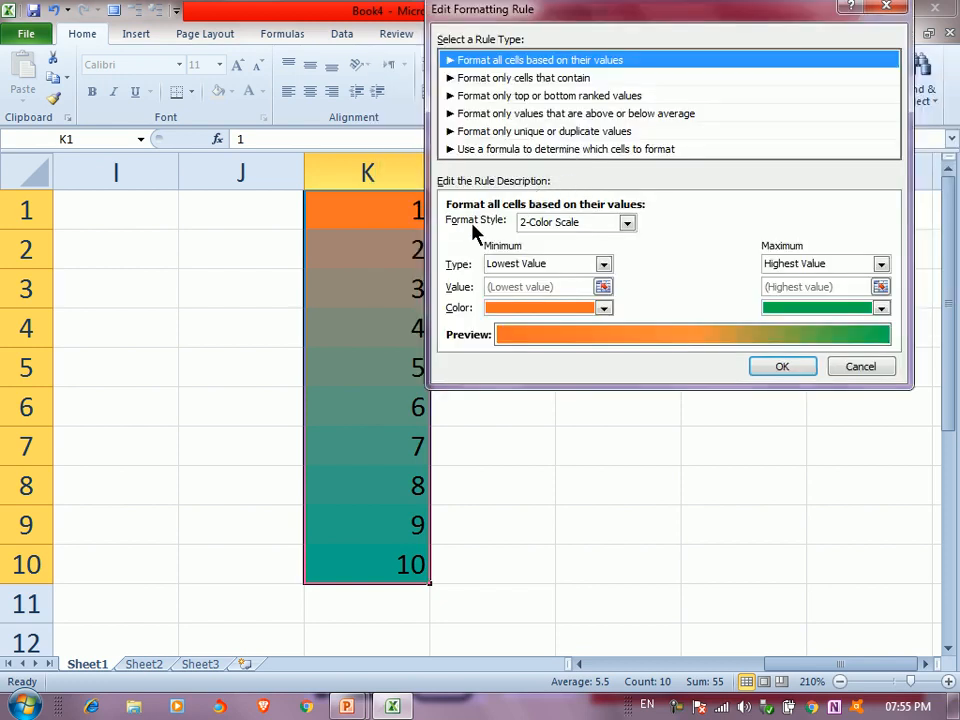
click(552, 224)
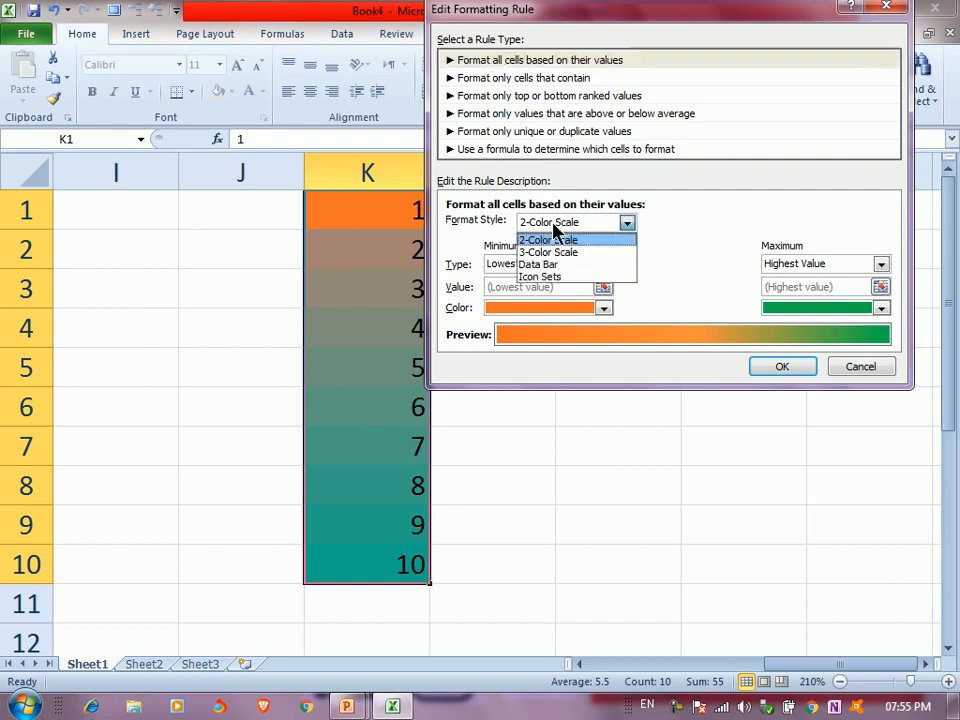
click(552, 278)
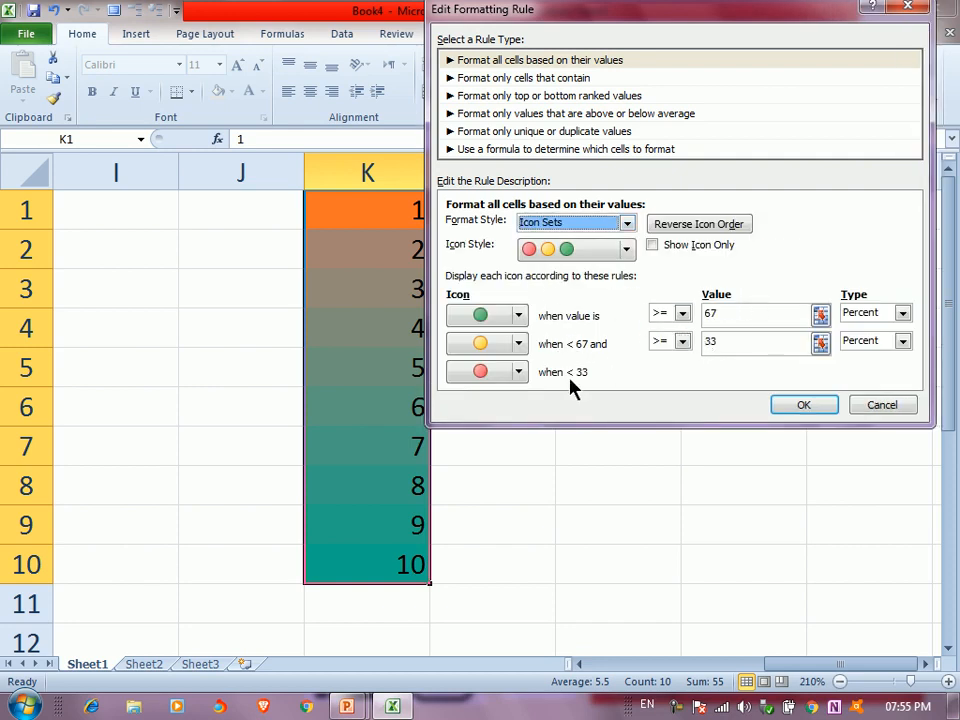
Use a red down arrow below 33 percent, a green flag from 33 and a rimmed red traffic light from 67, and apply the rule.
click(519, 371)
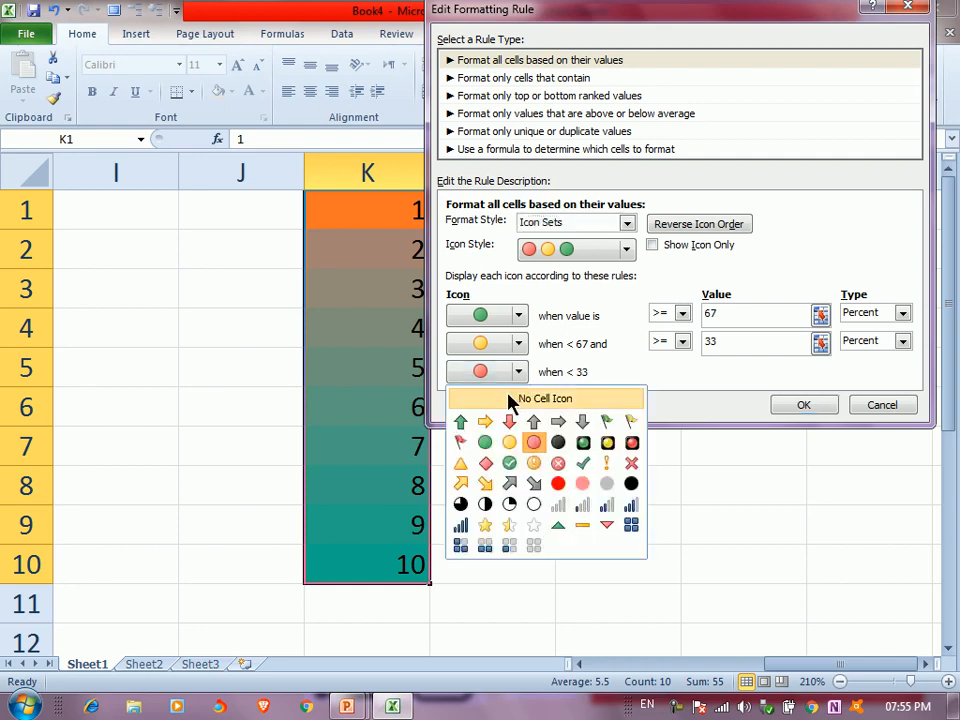
click(510, 422)
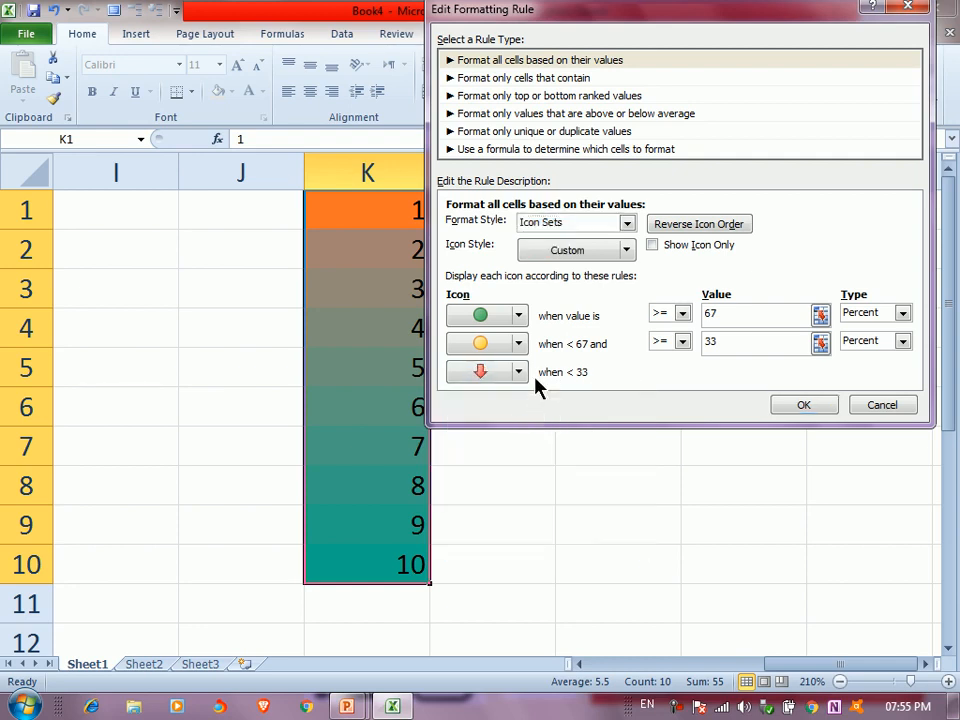
click(518, 343)
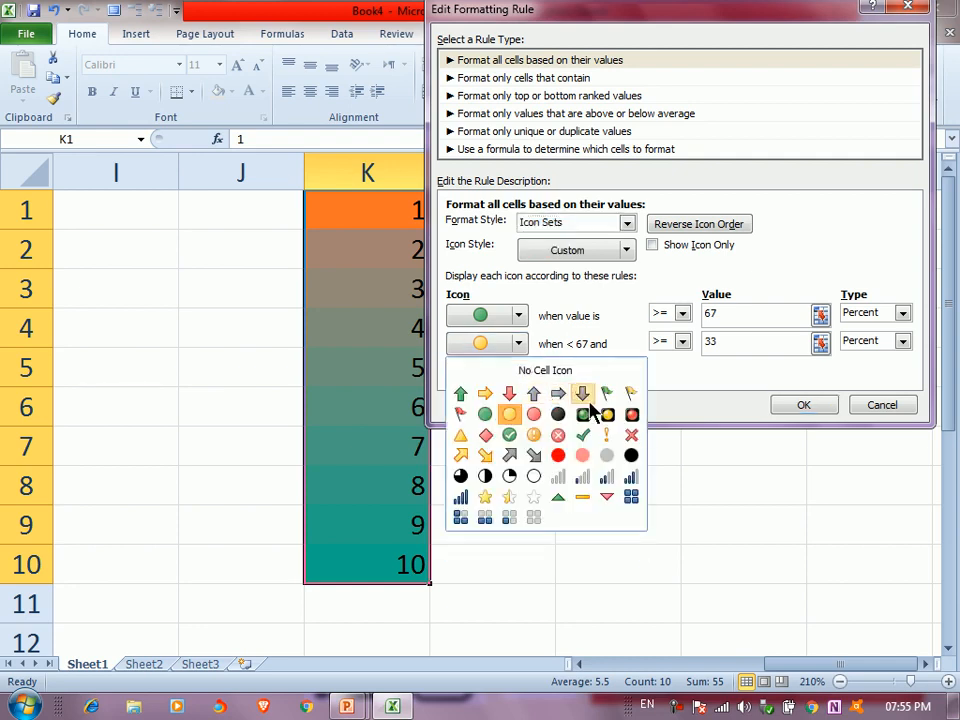
click(604, 395)
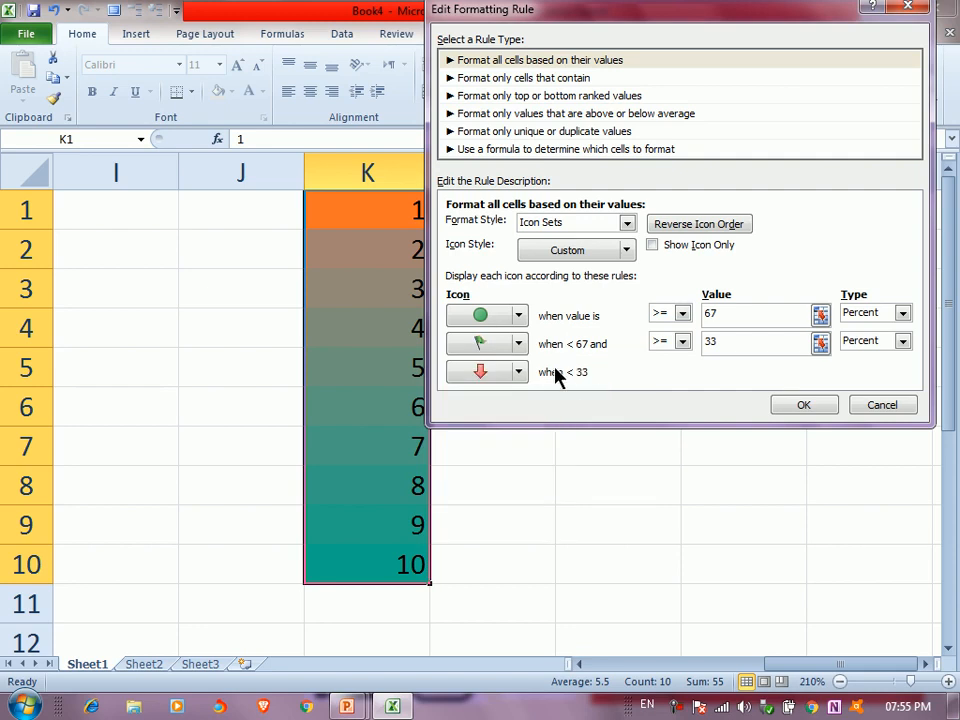
click(518, 316)
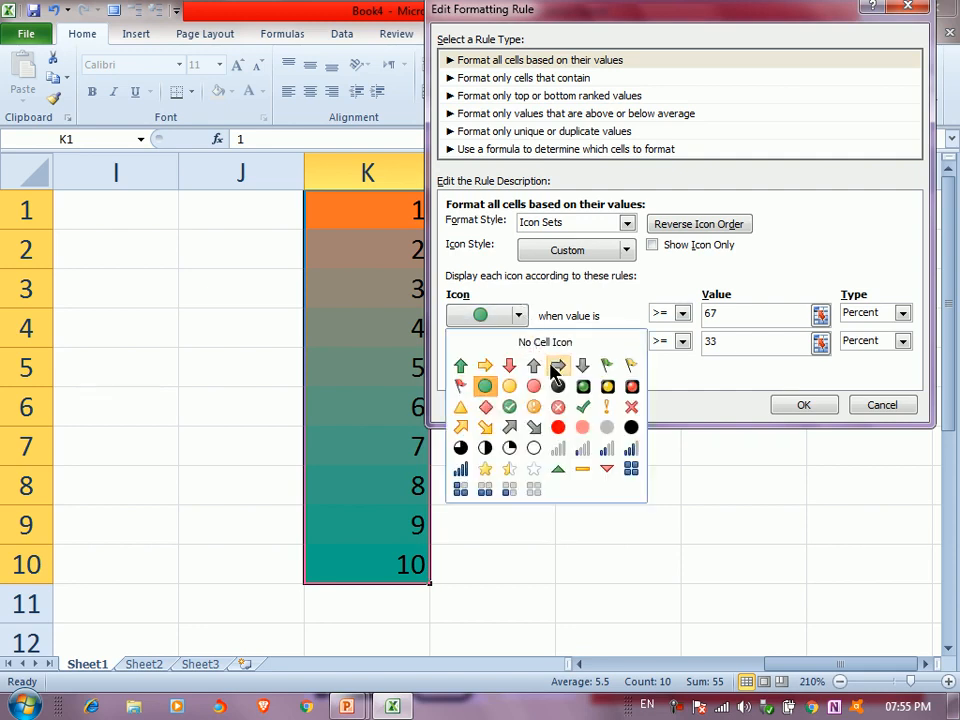
click(631, 389)
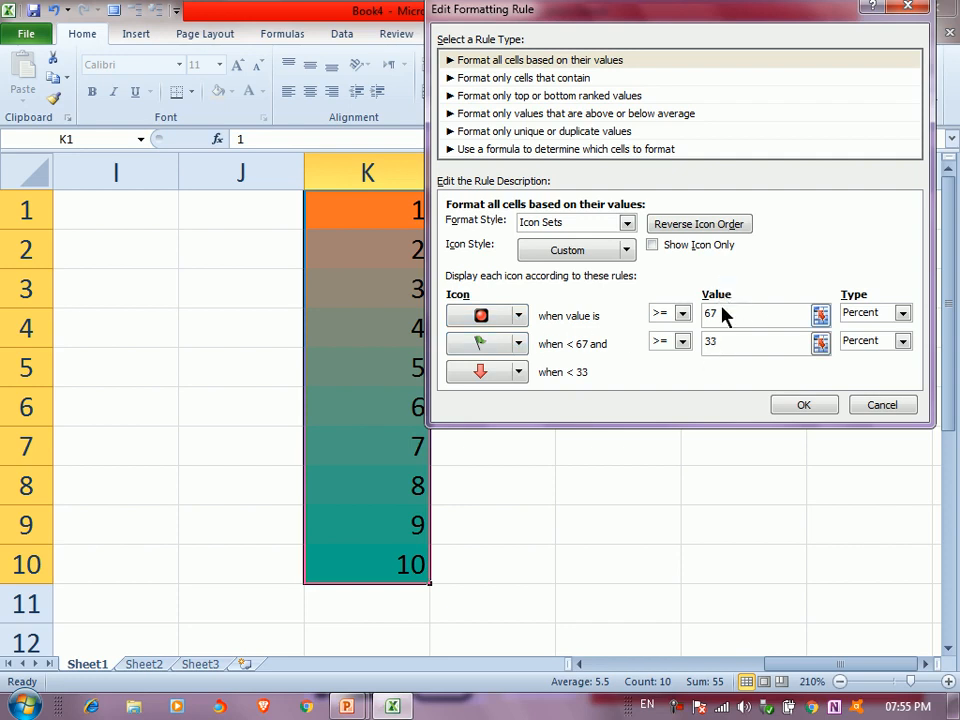
click(800, 410)
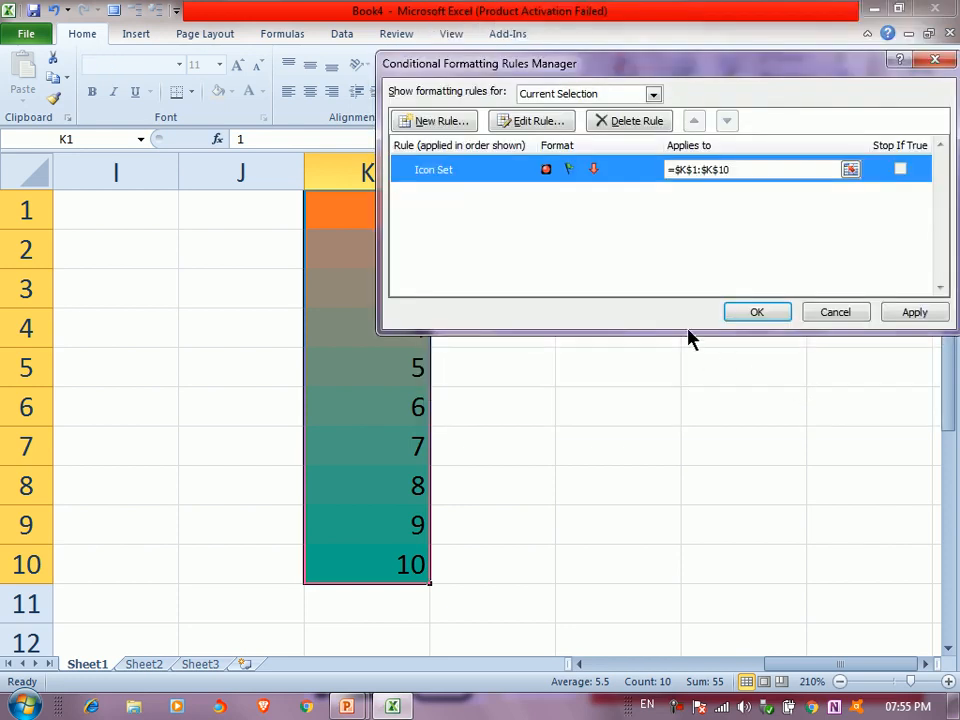
click(768, 314)
click(617, 358)
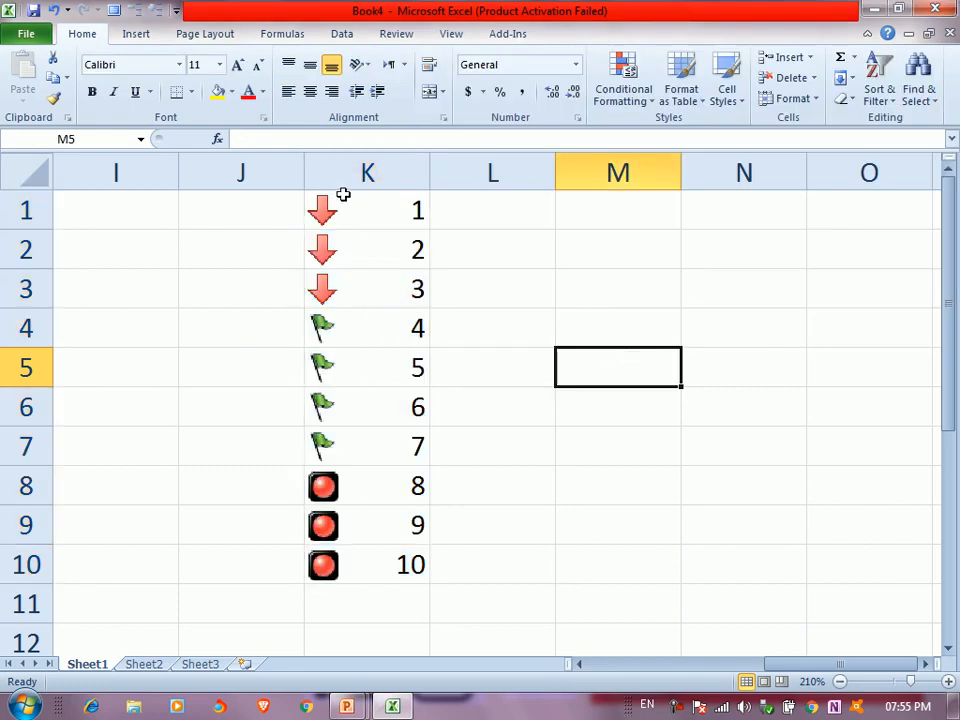
Clear the conditional formatting rules from cells K1:K4 only.
drag(375, 214, 358, 334)
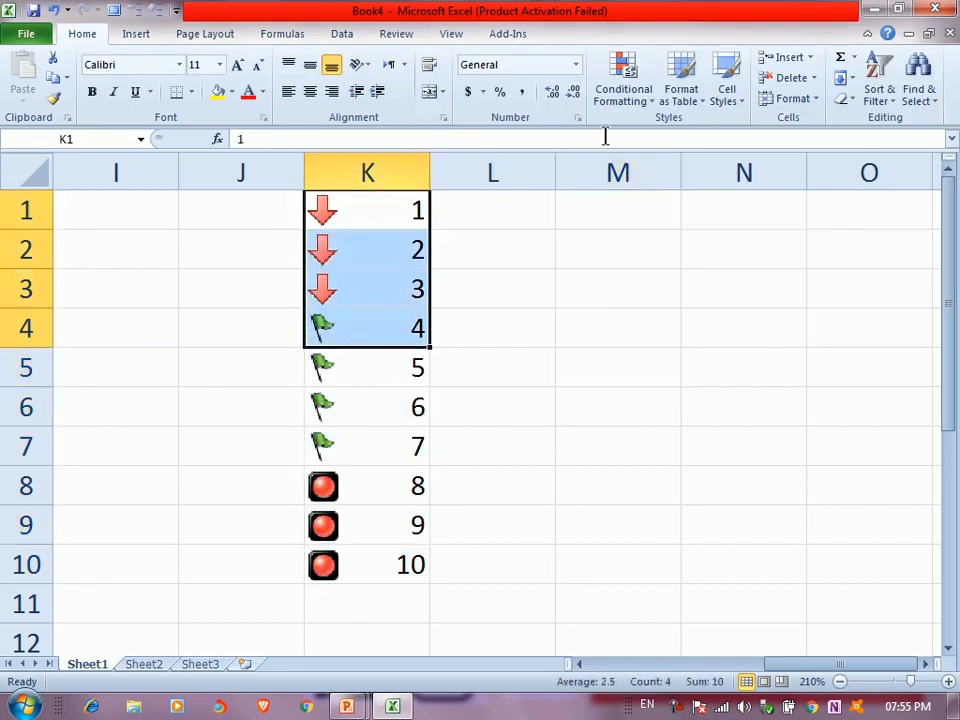
click(640, 100)
mouse_move(641, 356)
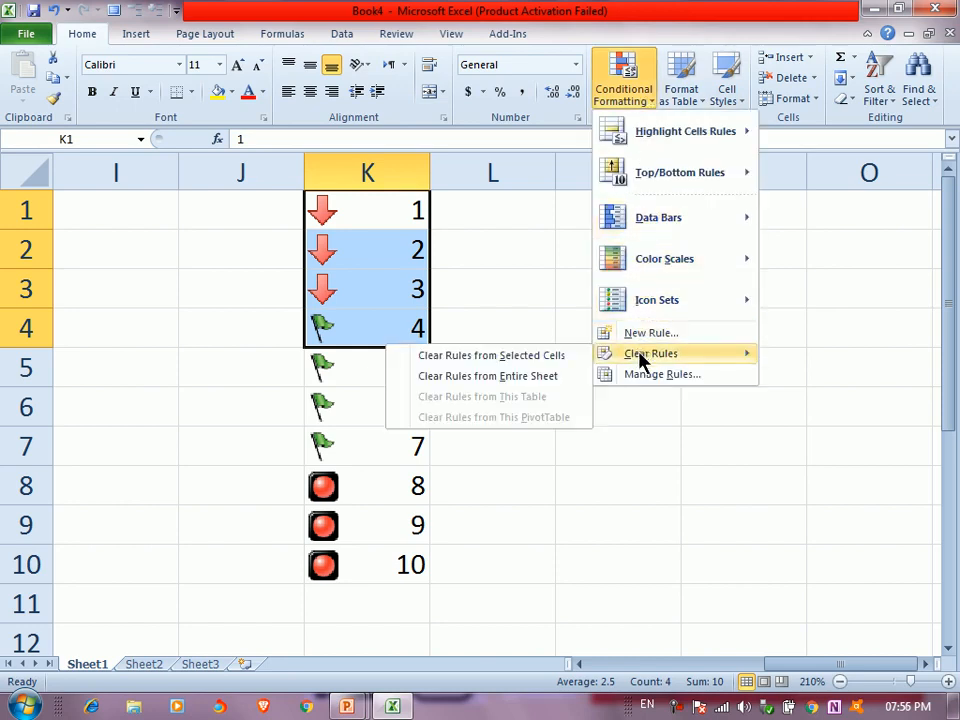
click(511, 358)
click(512, 298)
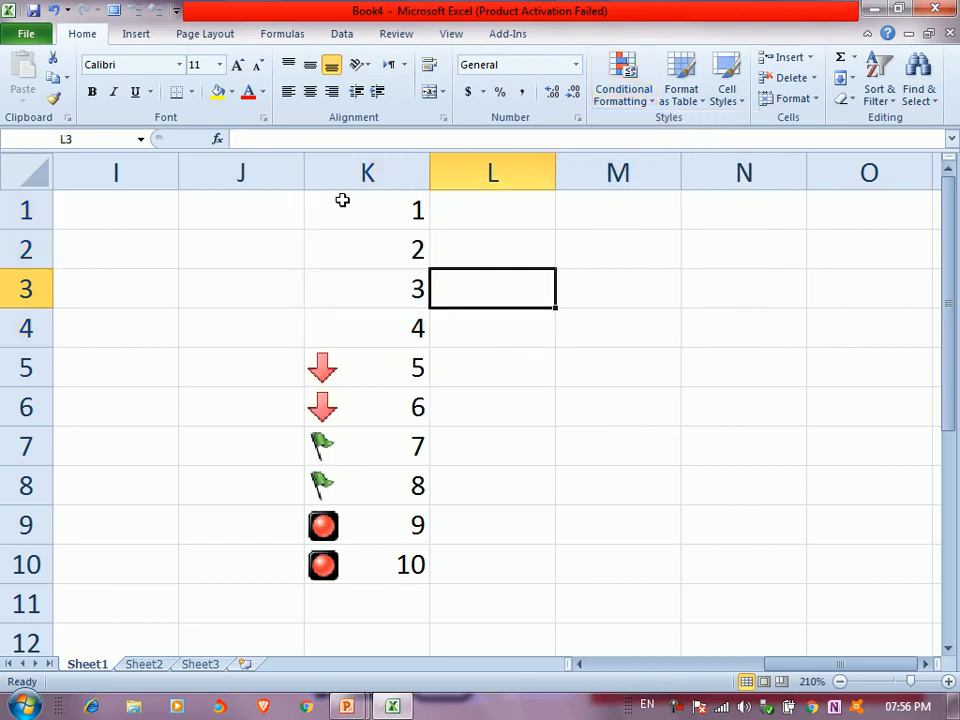
click(523, 248)
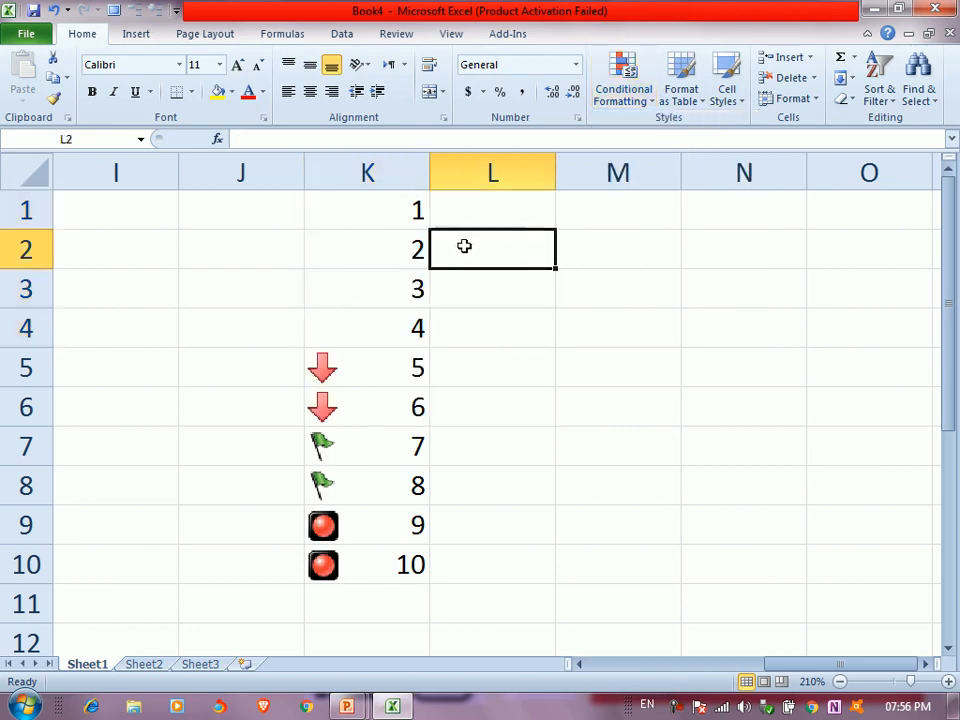
click(641, 108)
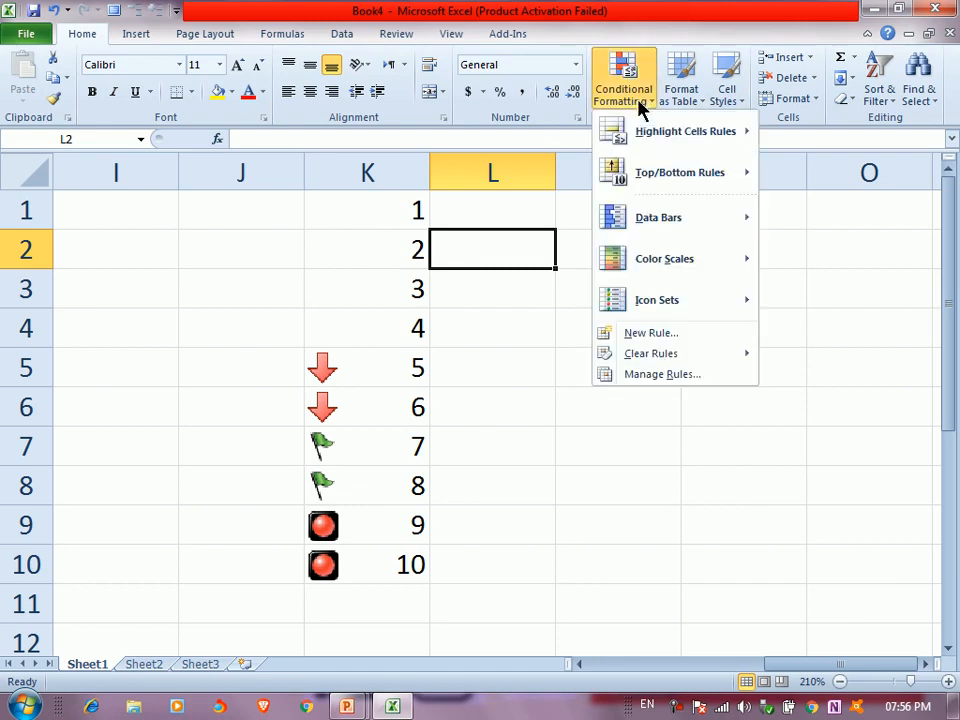
click(641, 107)
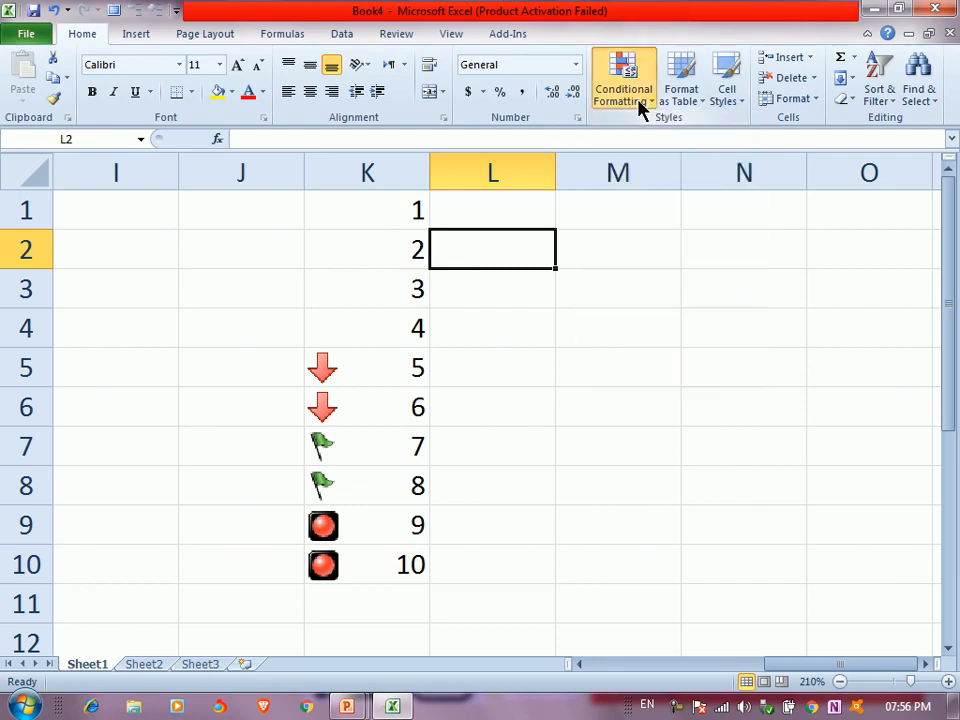
click(332, 266)
click(501, 285)
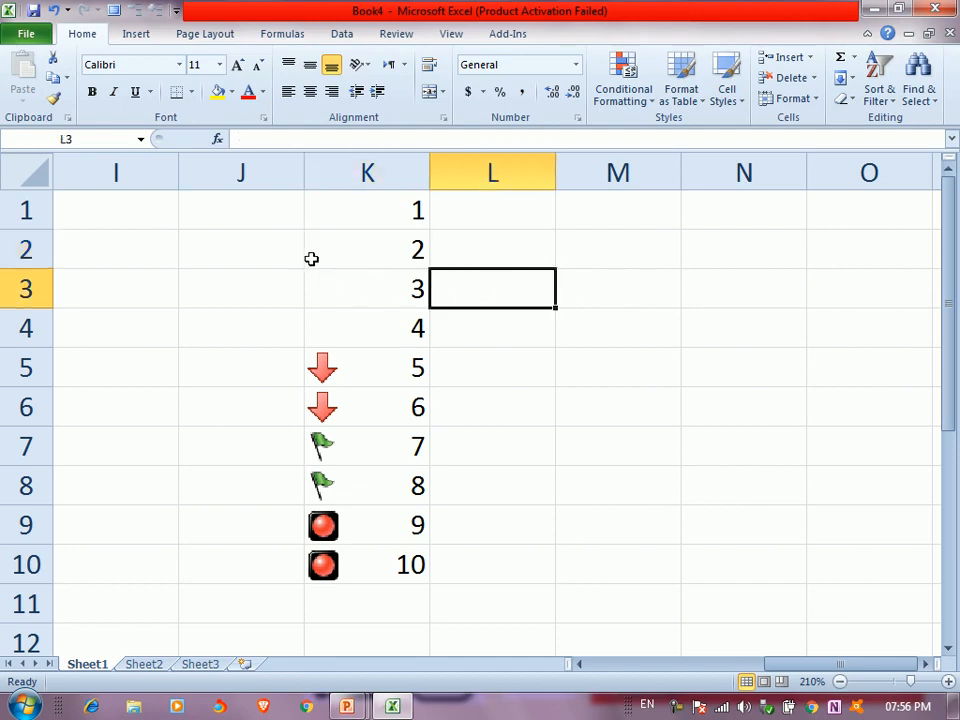
click(356, 216)
click(348, 288)
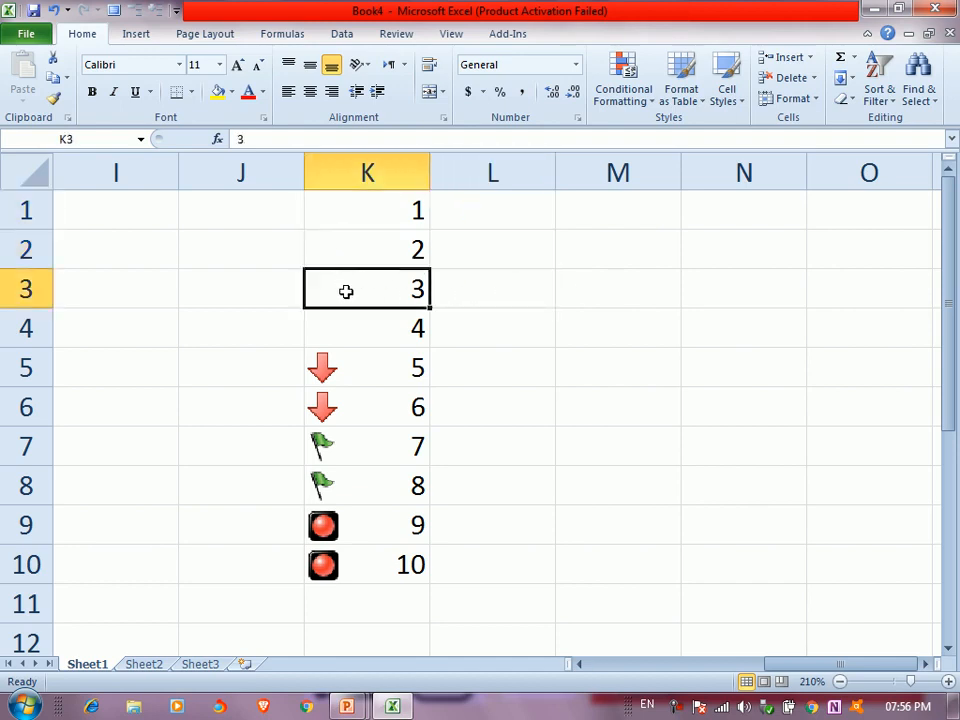
click(455, 258)
key(Up)
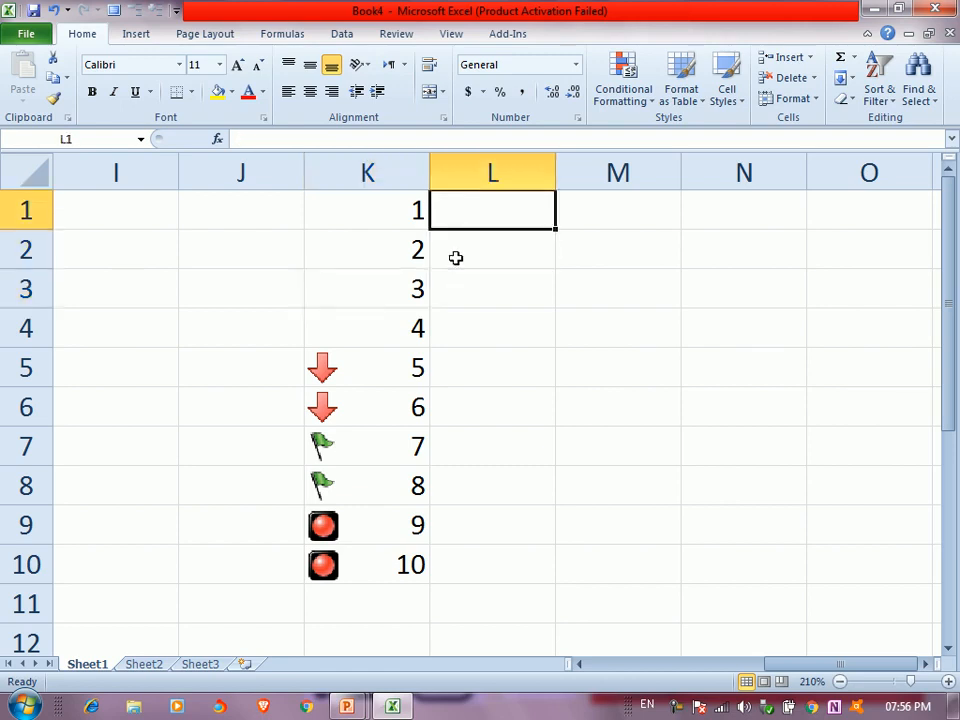
key(Left)
key(Right)
key(Right)
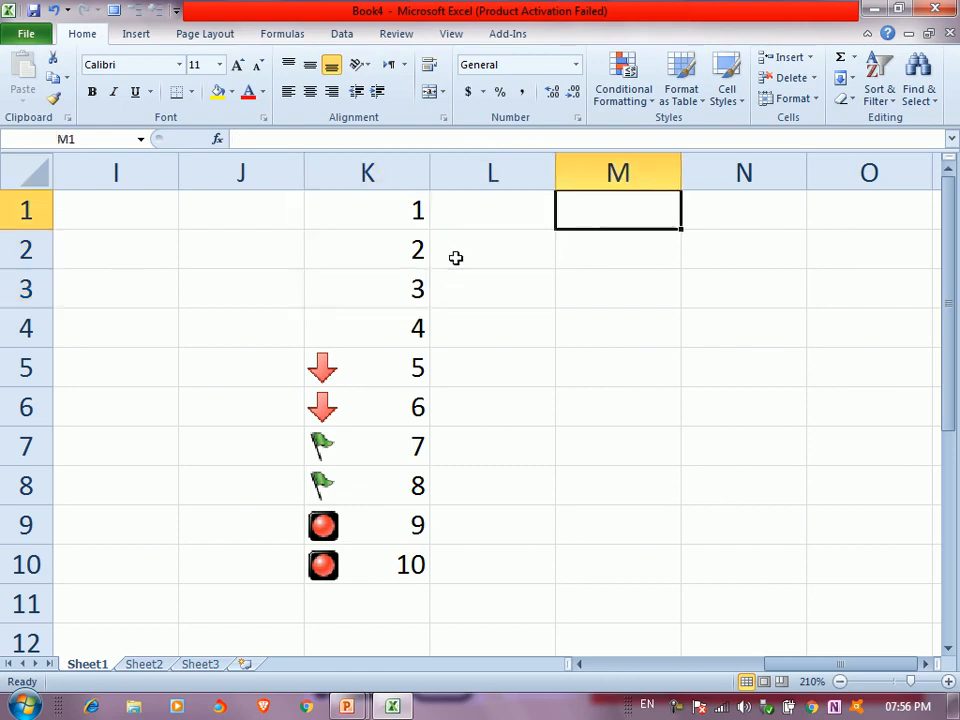
key(Right)
key(Down)
key(Down)
key(Left)
key(Left)
key(Left)
key(Down)
key(Down)
key(Up)
key(Up)
key(Up)
key(Up)
key(Down)
key(Down)
key(Down)
key(Down)
key(Right)
key(Left)
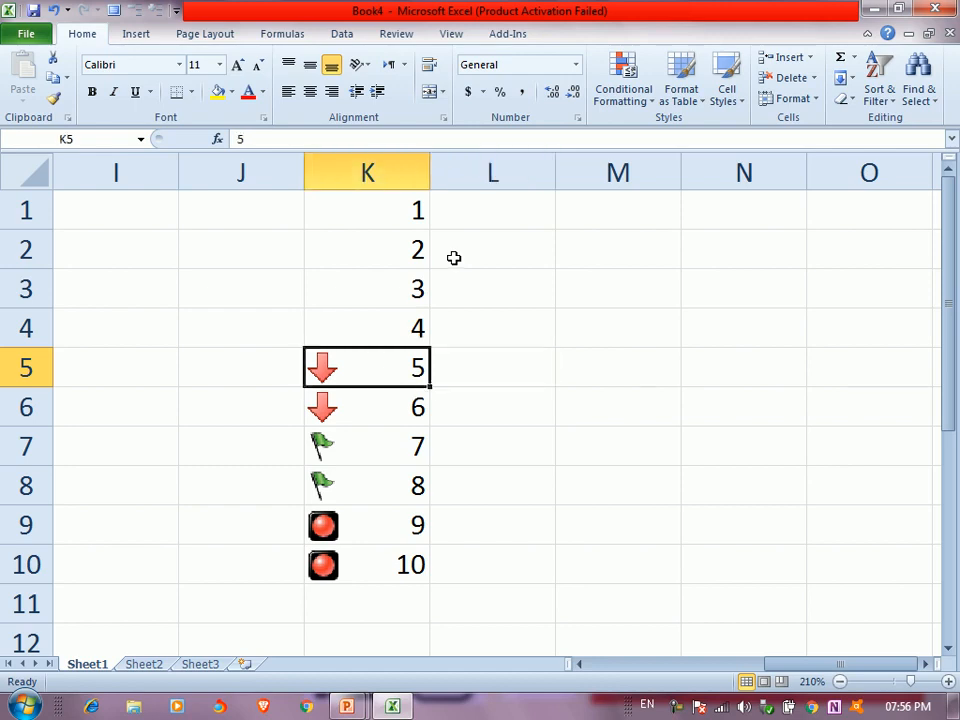